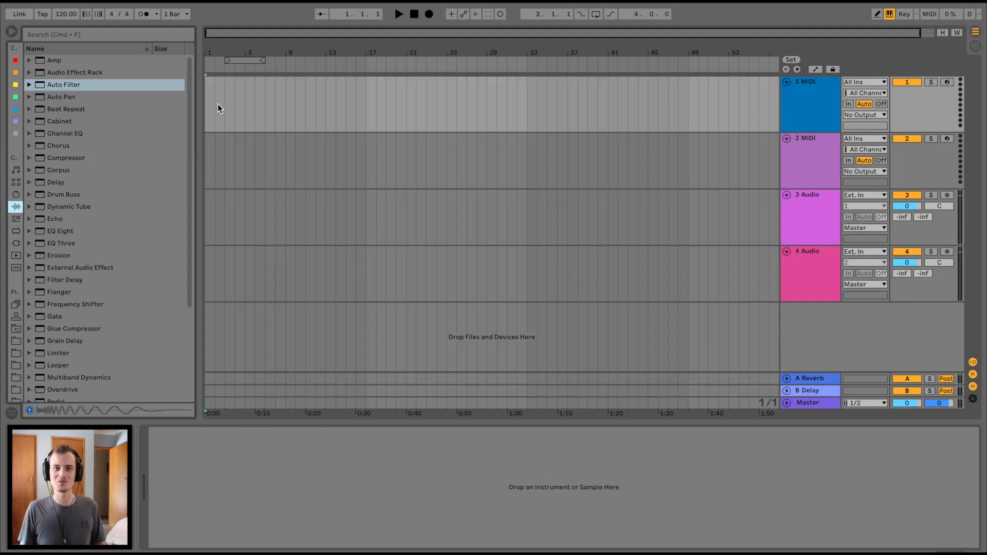
Step: Set the song tempo to 132 BPM
{"action": "left_click_drag", "start_coordinate": [67, 19], "coordinate": [68, 14]}
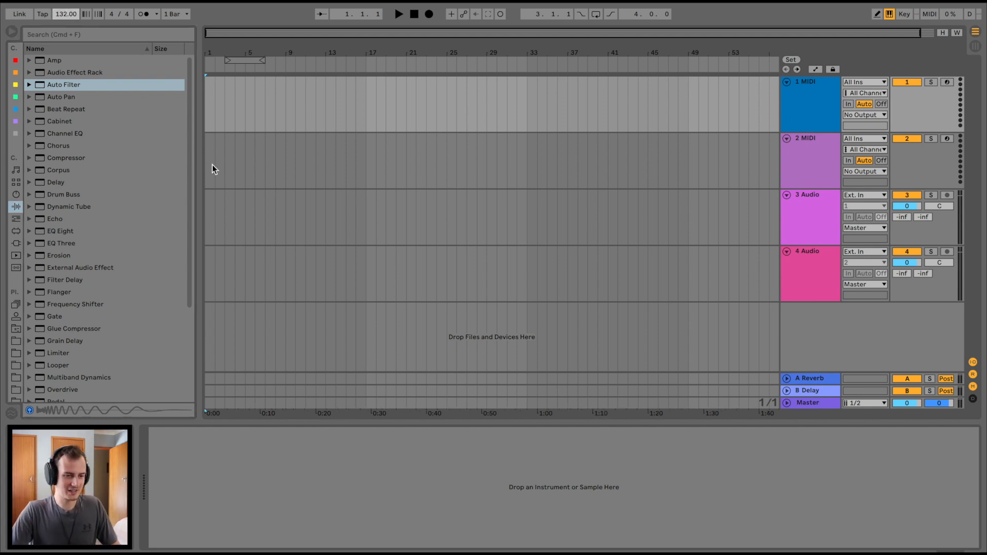
{"action": "left_click_drag", "start_coordinate": [228, 49], "coordinate": [229, 77]}
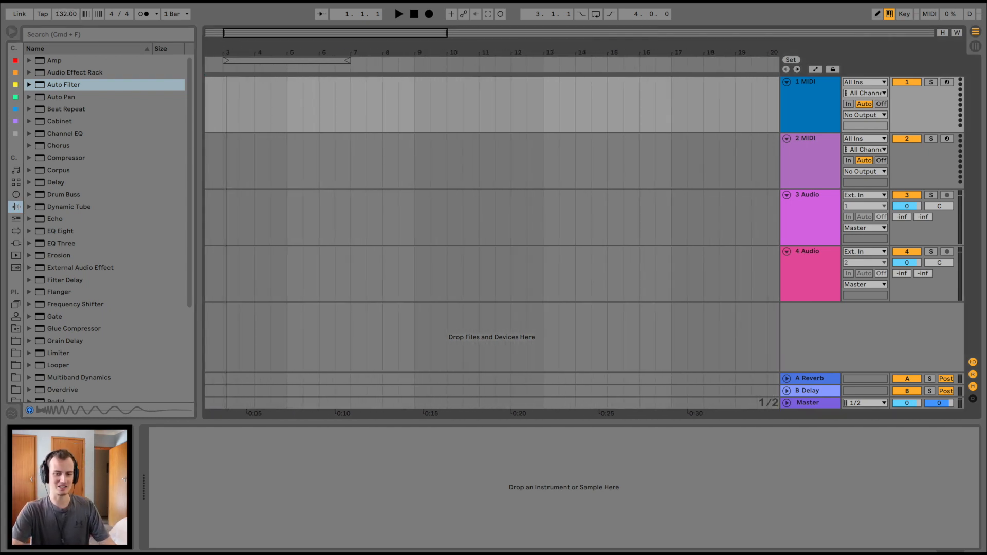
{"action": "scroll", "coordinate": [702, 203], "scroll_direction": "left", "scroll_amount": 3}
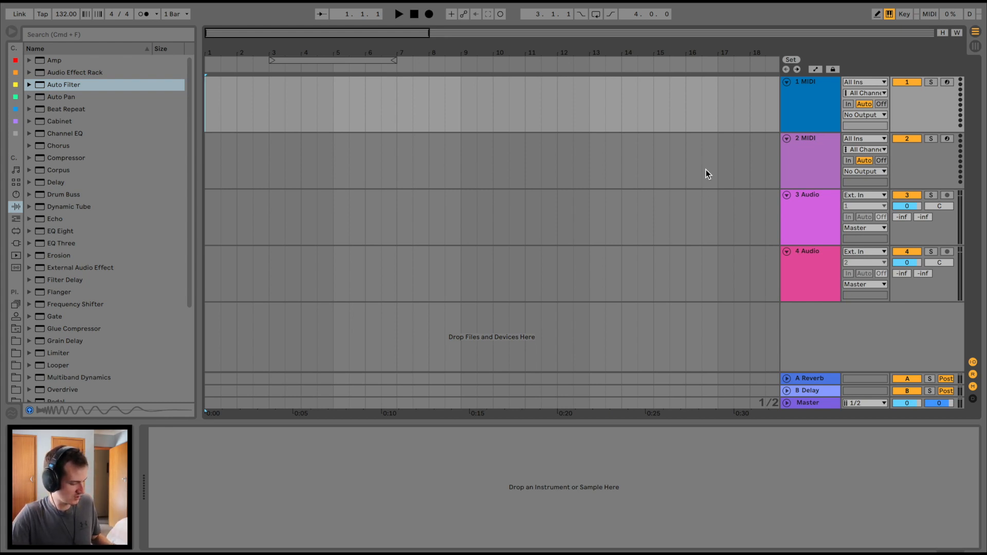
Step: Load an empty Drum Rack onto the first MIDI track
{"action": "left_click", "coordinate": [823, 87]}
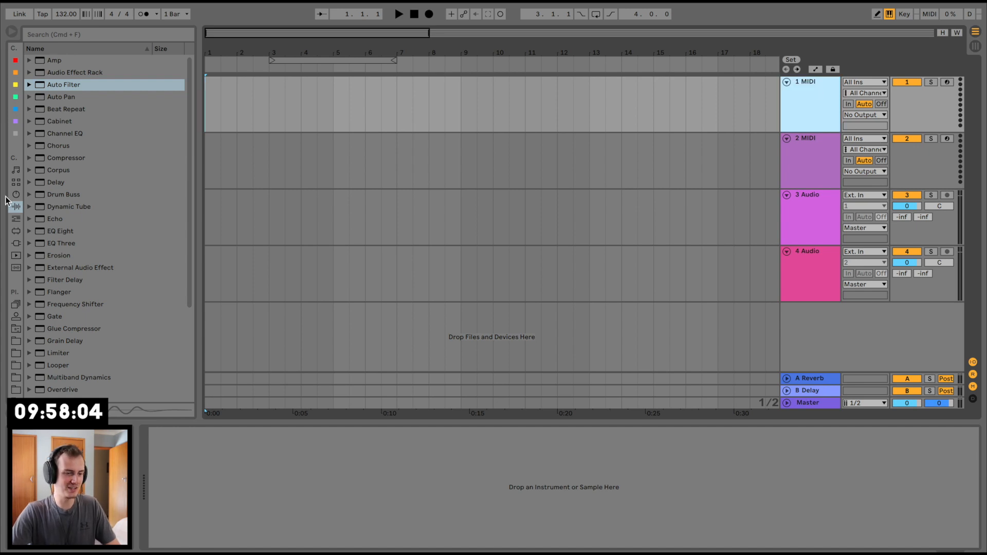
{"action": "left_click", "coordinate": [16, 182]}
{"action": "left_click", "coordinate": [54, 72]}
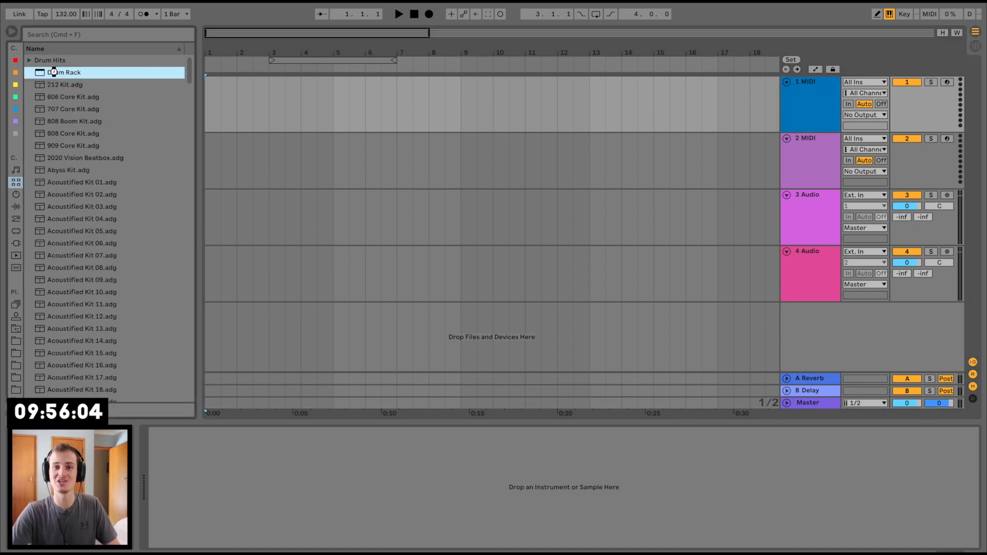
{"action": "double_click", "coordinate": [53, 72]}
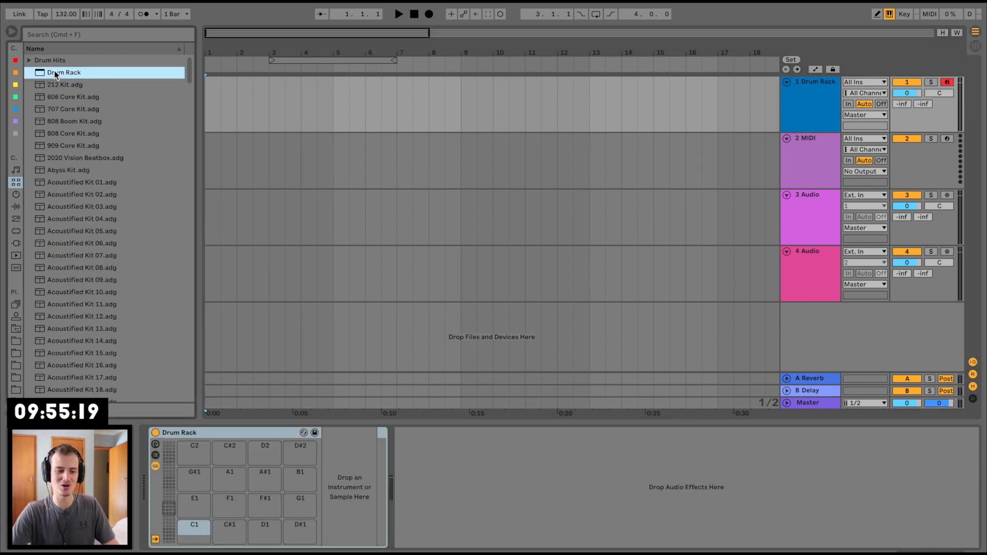
Step: Browse to the Kicks folder of the Antidote Audio - Cobalt Drums sample pack
{"action": "left_click", "coordinate": [17, 340]}
{"action": "left_click_drag", "start_coordinate": [195, 125], "coordinate": [221, 126]}
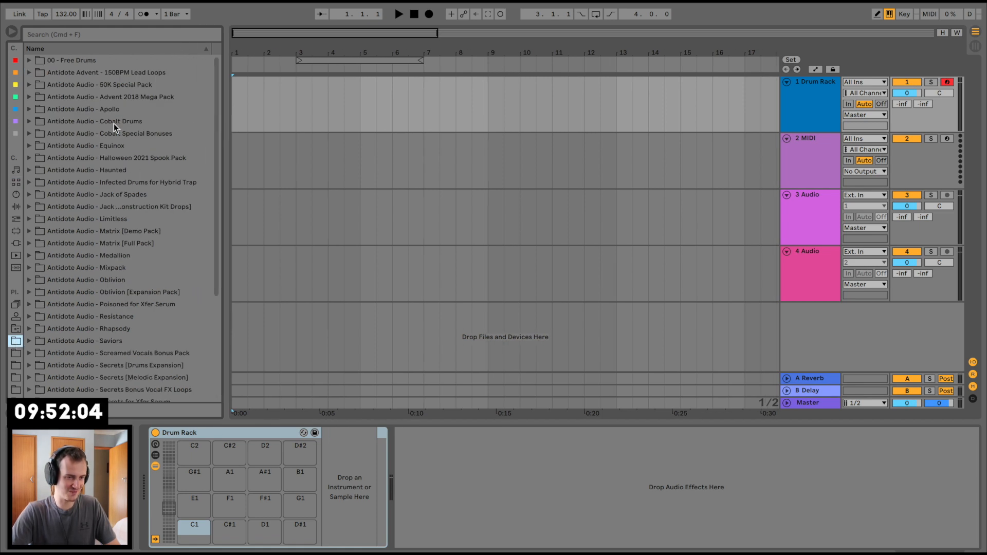
{"action": "left_click", "coordinate": [30, 121]}
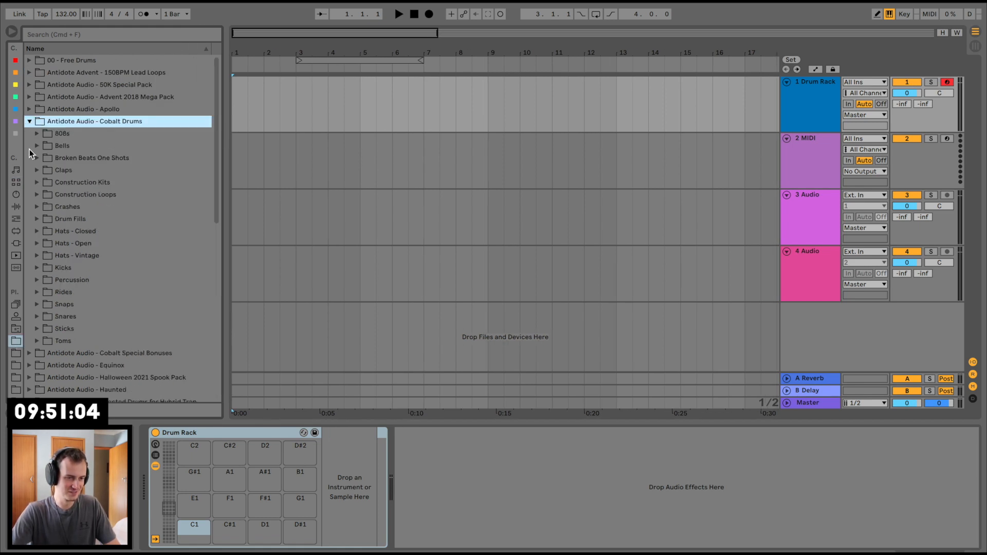
{"action": "left_click", "coordinate": [38, 269]}
{"action": "scroll", "coordinate": [38, 270], "scroll_direction": "down", "scroll_amount": 10}
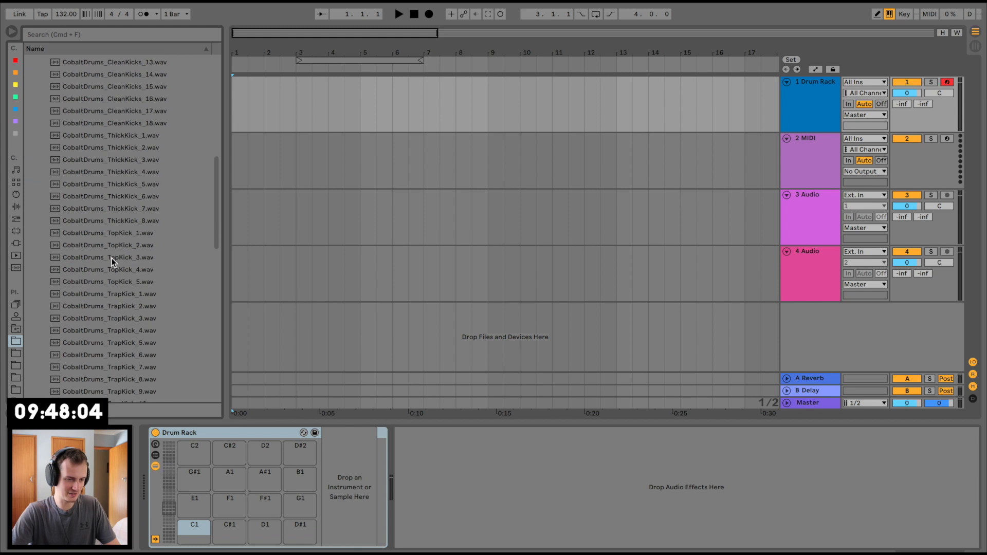
Step: Audition the top and trap kicks and load CobaltDrums_TrapKick_1.wav onto the Drum Rack's C1 pad
{"action": "left_click", "coordinate": [111, 258]}
{"action": "key", "text": "Up"}
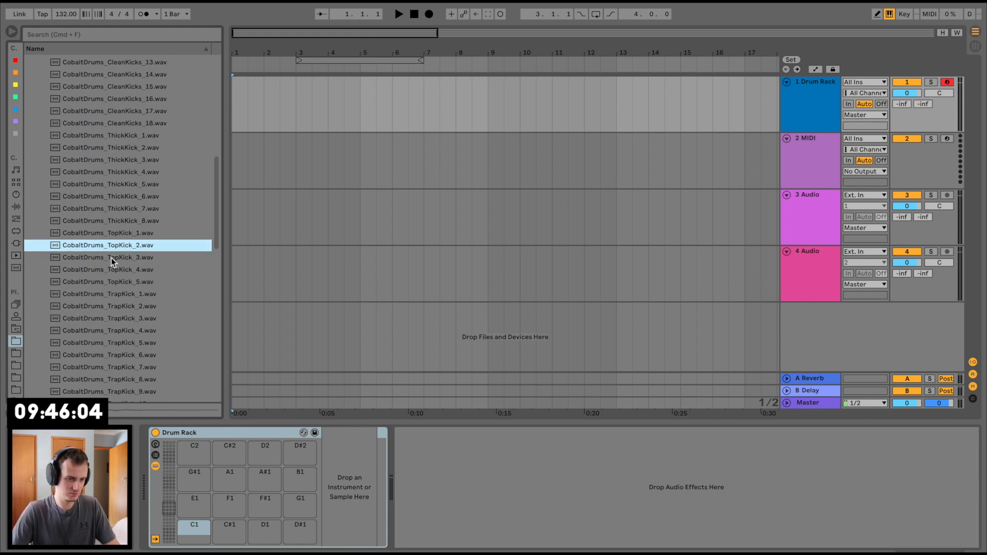
{"action": "key", "text": "Down"}
{"action": "key", "text": "Down"}
{"action": "key", "text": "Down"}
{"action": "key", "text": "Down"}
{"action": "key", "text": "Down"}
{"action": "key", "text": "Down"}
{"action": "key", "text": "Up"}
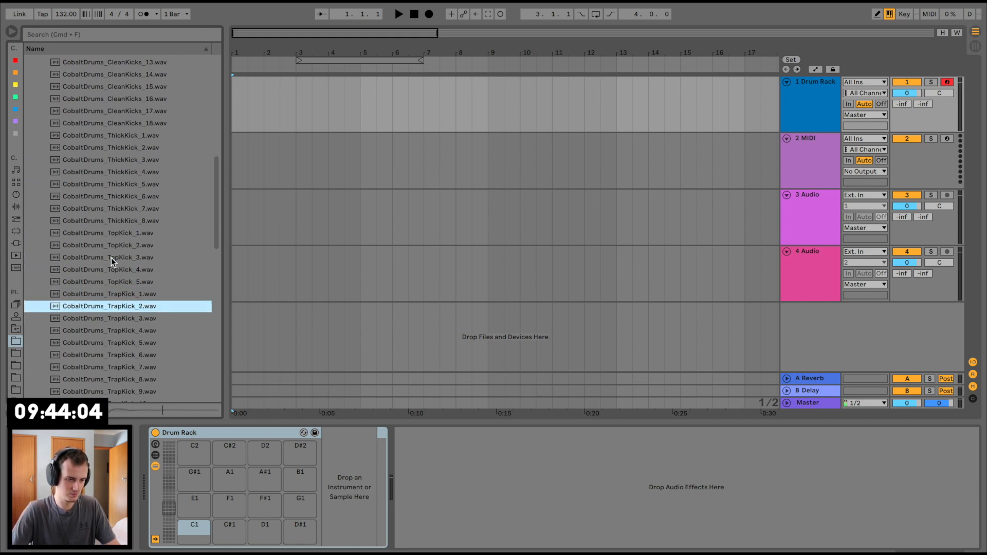
{"action": "key", "text": "Up"}
{"action": "key", "text": "Down"}
{"action": "key", "text": "Up"}
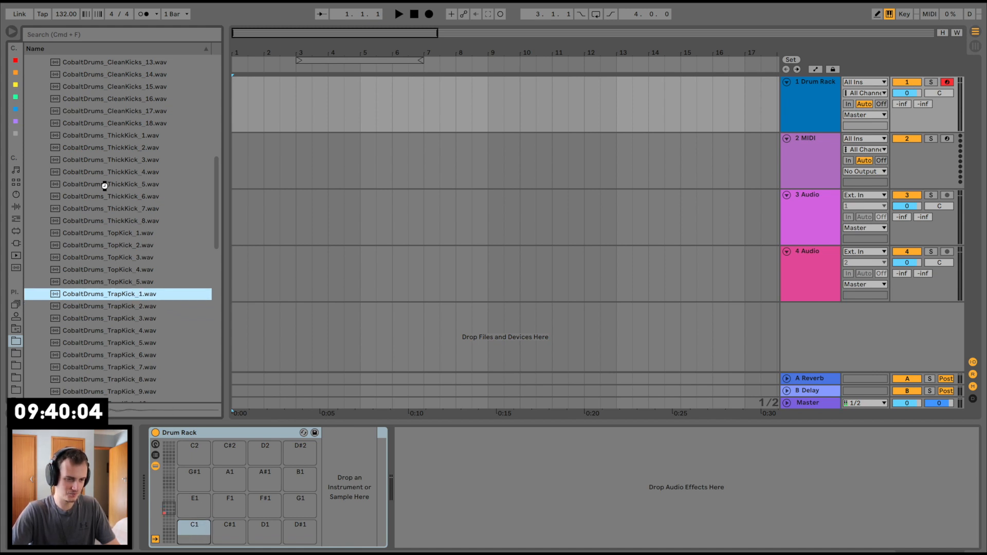
Step: Load CobaltDrums_ClosedHats_8.wav from the Hats - Closed folder onto the Drum Rack's C#1 pad
{"action": "scroll", "coordinate": [105, 186], "scroll_direction": "up", "scroll_amount": 10}
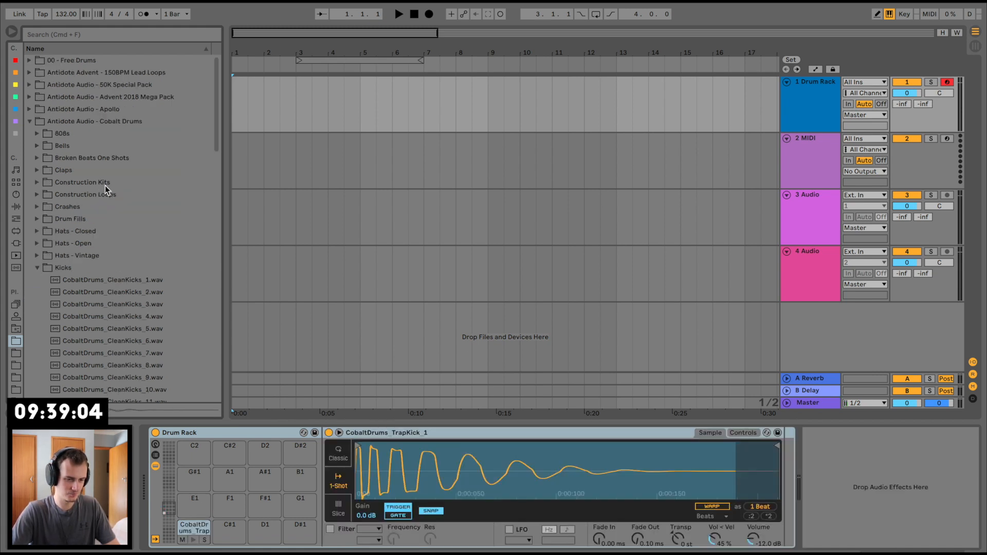
{"action": "left_click", "coordinate": [36, 269]}
{"action": "left_click", "coordinate": [36, 232]}
{"action": "scroll", "coordinate": [80, 293], "scroll_direction": "down", "scroll_amount": 8}
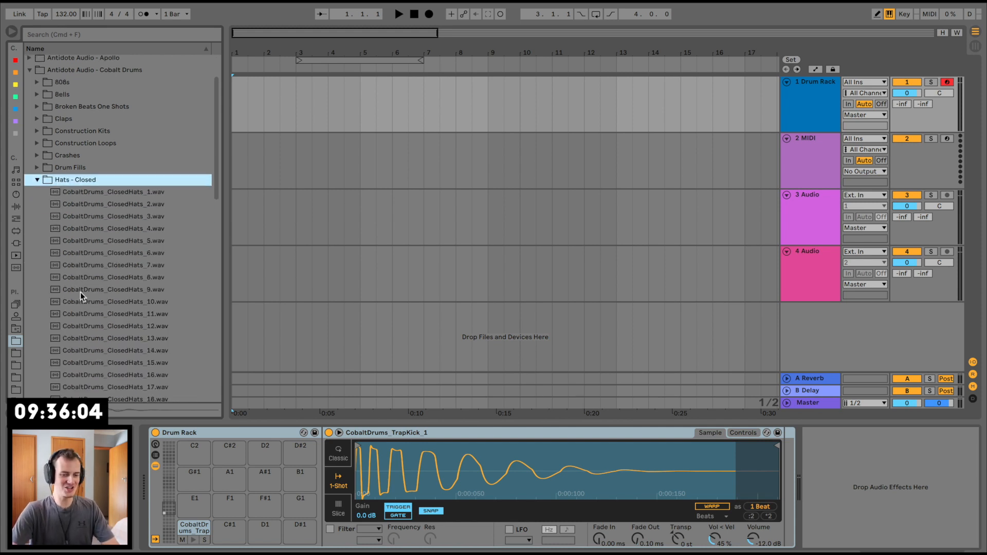
{"action": "scroll", "coordinate": [119, 143], "scroll_direction": "up", "scroll_amount": 3}
{"action": "left_click", "coordinate": [122, 163]}
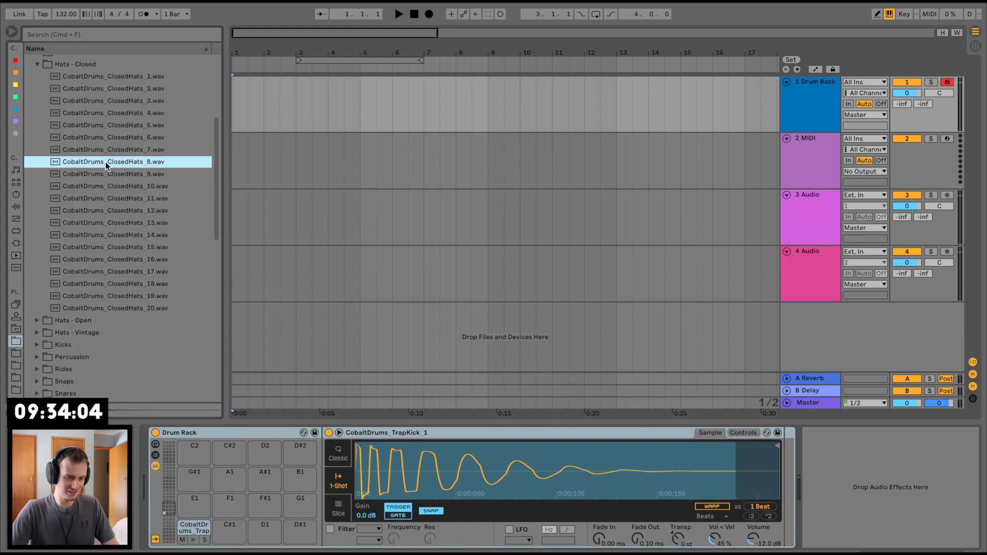
{"action": "left_click_drag", "start_coordinate": [240, 526], "coordinate": [241, 526]}
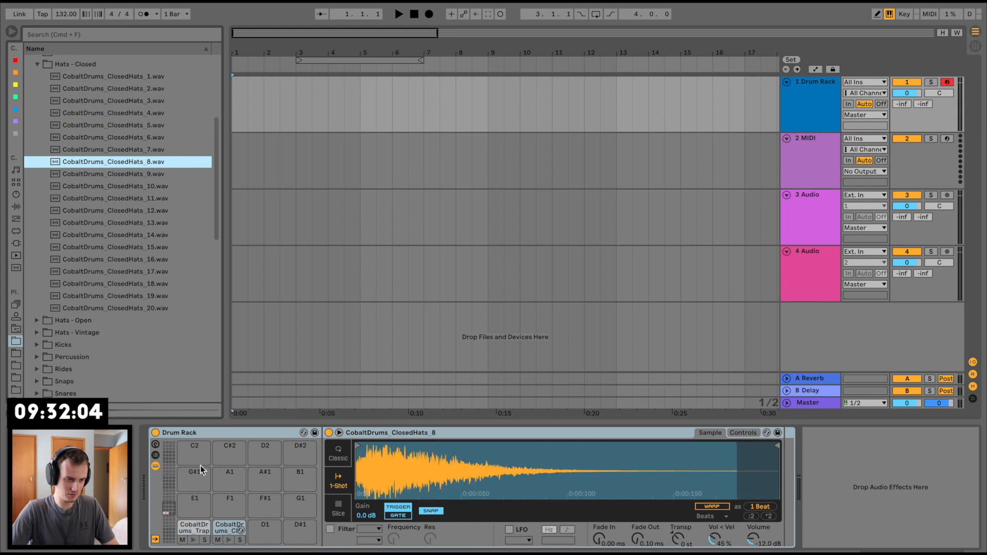
Step: Audition several snare samples in the Cobalt Drums Snares folder, including the trap snares
{"action": "scroll", "coordinate": [77, 232], "scroll_direction": "up", "scroll_amount": 5}
{"action": "left_click", "coordinate": [37, 161]}
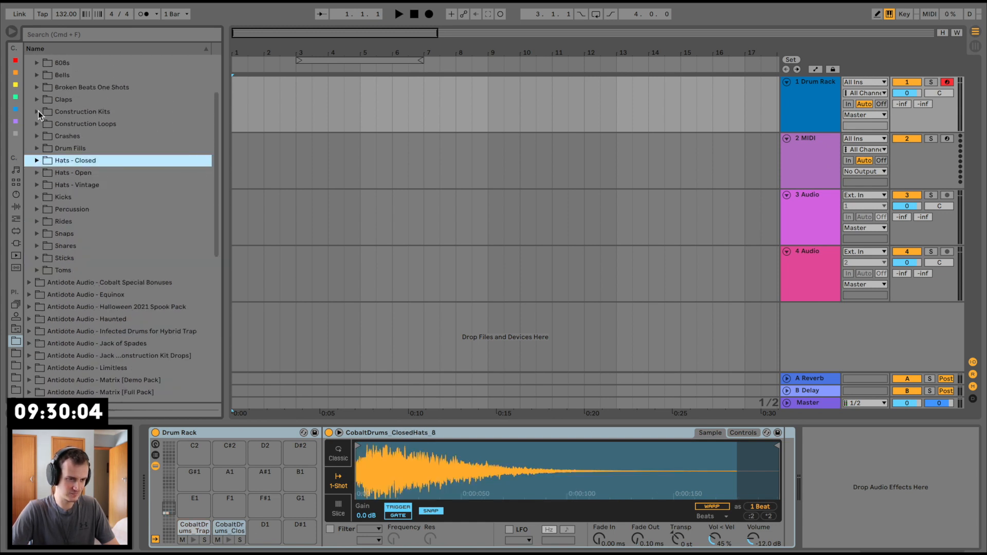
{"action": "left_click", "coordinate": [42, 249]}
{"action": "scroll", "coordinate": [89, 291], "scroll_direction": "down", "scroll_amount": 5}
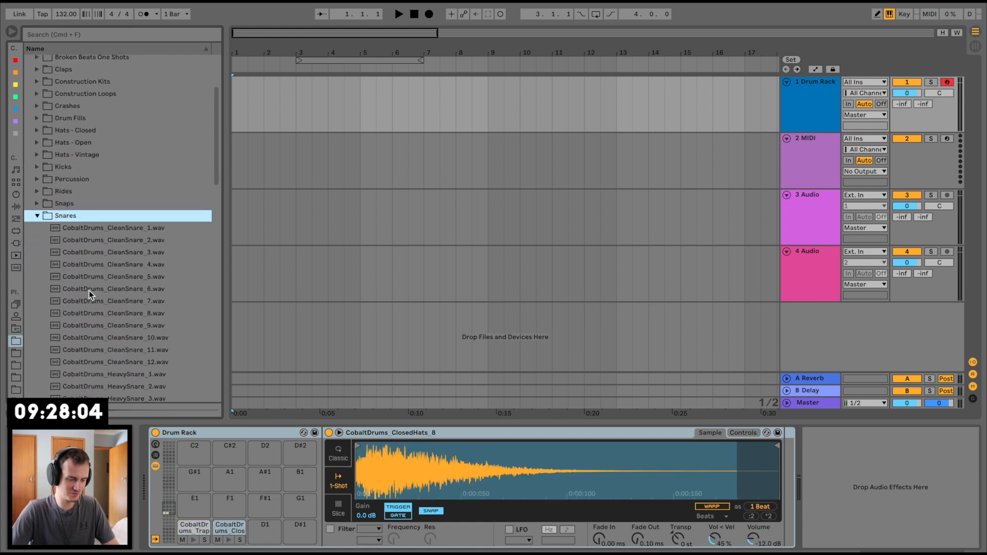
{"action": "left_click", "coordinate": [136, 230]}
{"action": "scroll", "coordinate": [135, 227], "scroll_direction": "down", "scroll_amount": 2}
{"action": "left_click", "coordinate": [134, 227]}
{"action": "scroll", "coordinate": [135, 227], "scroll_direction": "down", "scroll_amount": 5}
{"action": "left_click", "coordinate": [134, 227]}
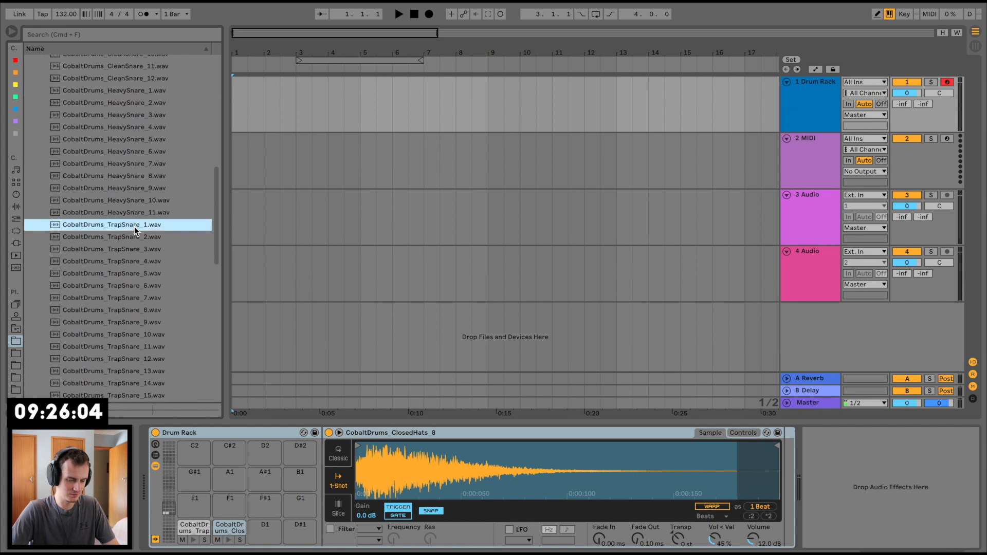
{"action": "scroll", "coordinate": [134, 227], "scroll_direction": "down", "scroll_amount": 4}
{"action": "left_click", "coordinate": [134, 227]}
Step: Audition FX, quick and clean clap samples in the Cobalt Drums Claps folder
{"action": "scroll", "coordinate": [134, 226], "scroll_direction": "up", "scroll_amount": 10}
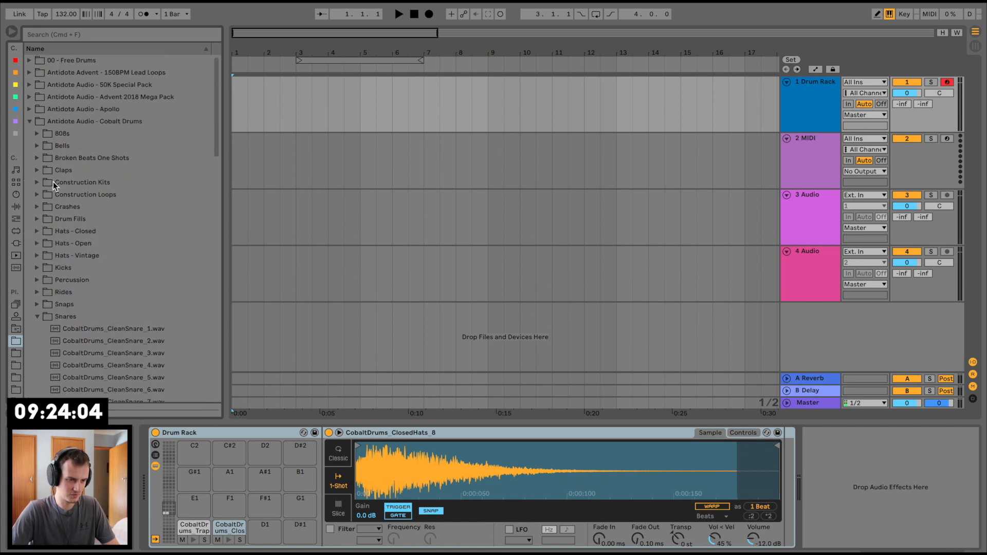
{"action": "left_click", "coordinate": [38, 172]}
{"action": "left_click", "coordinate": [88, 245]}
{"action": "scroll", "coordinate": [88, 245], "scroll_direction": "down", "scroll_amount": 5}
{"action": "left_click", "coordinate": [89, 247]}
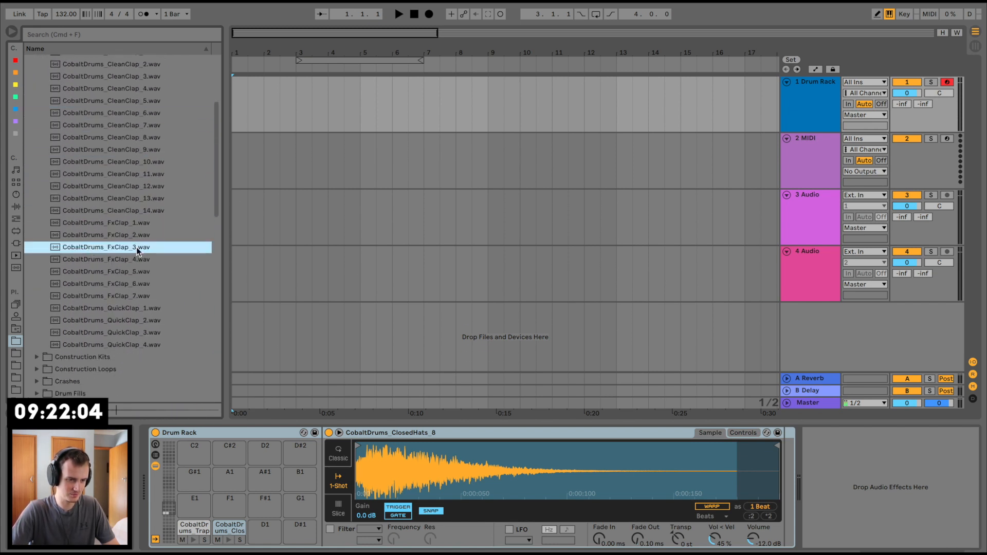
{"action": "left_click", "coordinate": [126, 319]}
{"action": "left_click", "coordinate": [133, 259]}
{"action": "left_click", "coordinate": [135, 223]}
{"action": "left_click", "coordinate": [130, 161]}
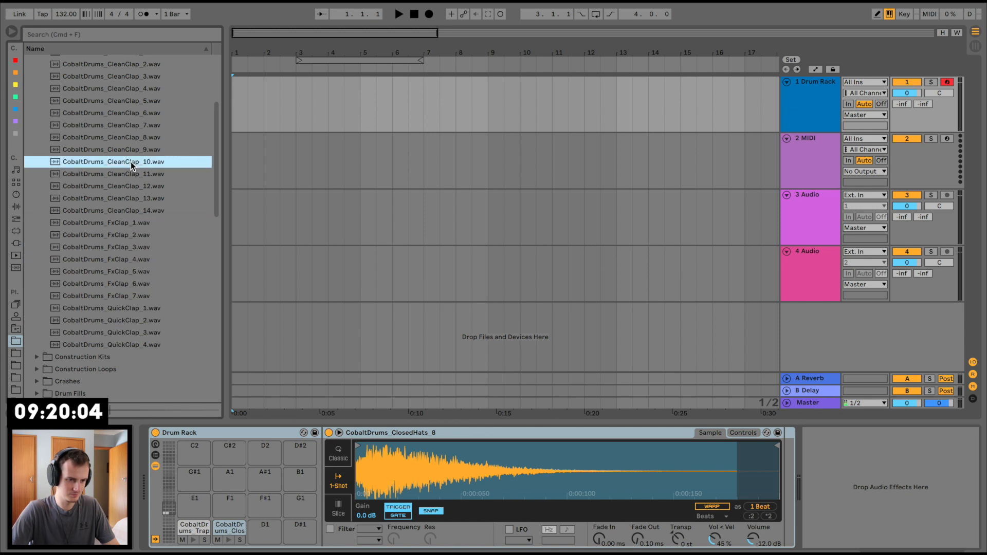
Step: Compare the clean clap samples from CobaltDrums_CleanClap_10.wav back to CobaltDrums_CleanClap_1.wav
{"action": "key", "text": "Up"}
{"action": "key", "text": "Up"}
{"action": "key", "text": "Down"}
{"action": "key", "text": "Down"}
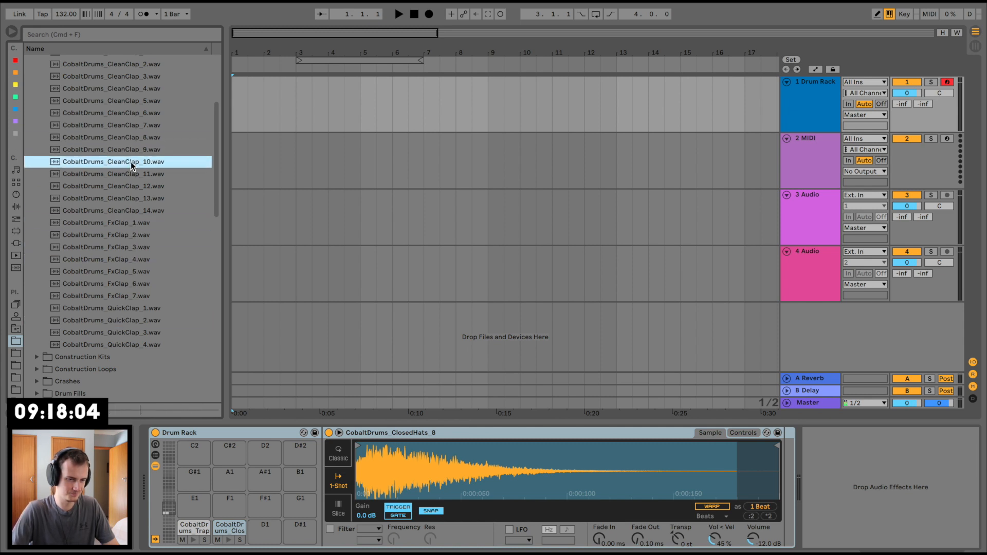
{"action": "key", "text": "Up"}
{"action": "key", "text": "Up"}
{"action": "key", "text": "Up"}
{"action": "key", "text": "Up"}
{"action": "key", "text": "Up"}
{"action": "key", "text": "Down"}
{"action": "key", "text": "Down"}
{"action": "key", "text": "Up"}
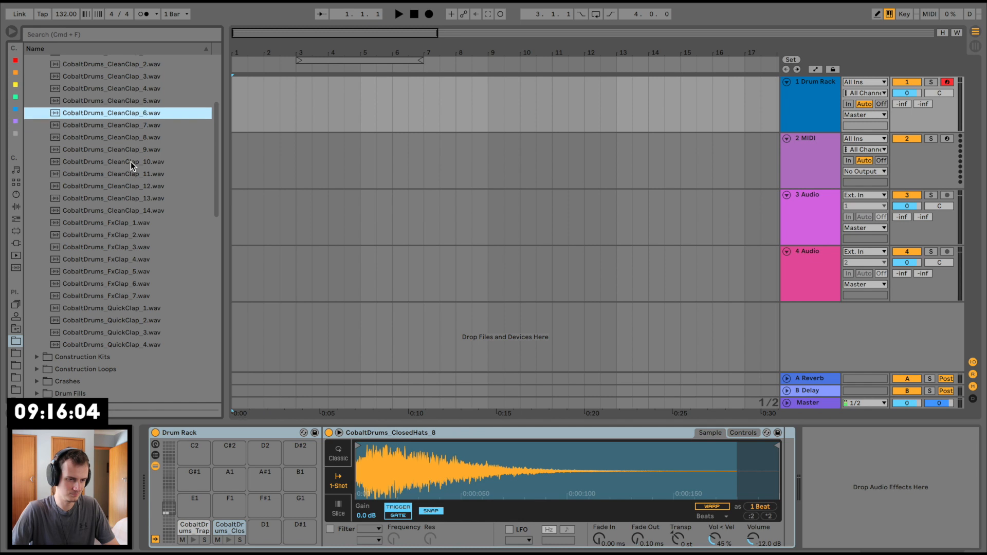
{"action": "key", "text": "Up"}
{"action": "key", "text": "Up"}
{"action": "key", "text": "Up"}
{"action": "key", "text": "Up"}
{"action": "key", "text": "Up"}
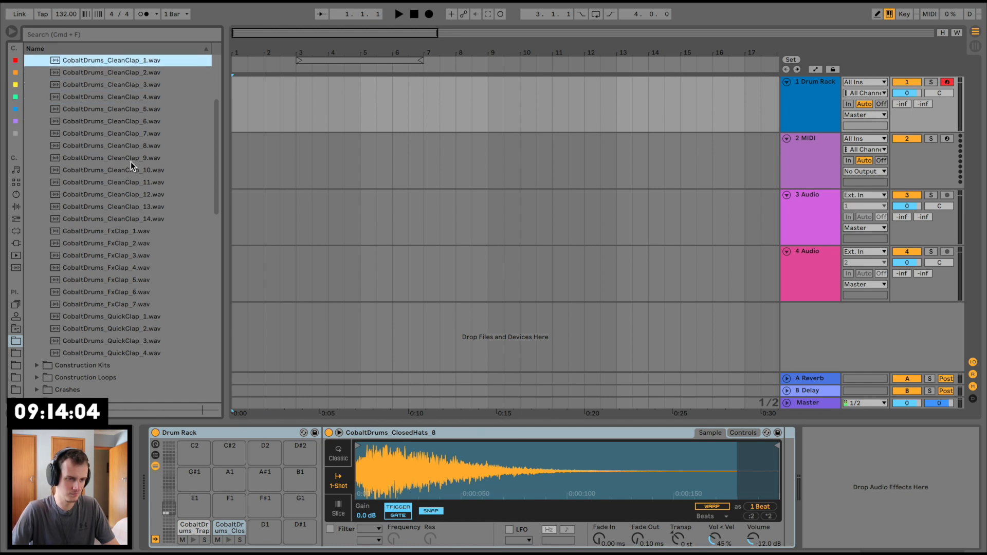
Step: Load CobaltDrums_CleanClap_2.wav onto the Drum Rack's D1 pad and move its sample start to the main transient
{"action": "key", "text": "Down"}
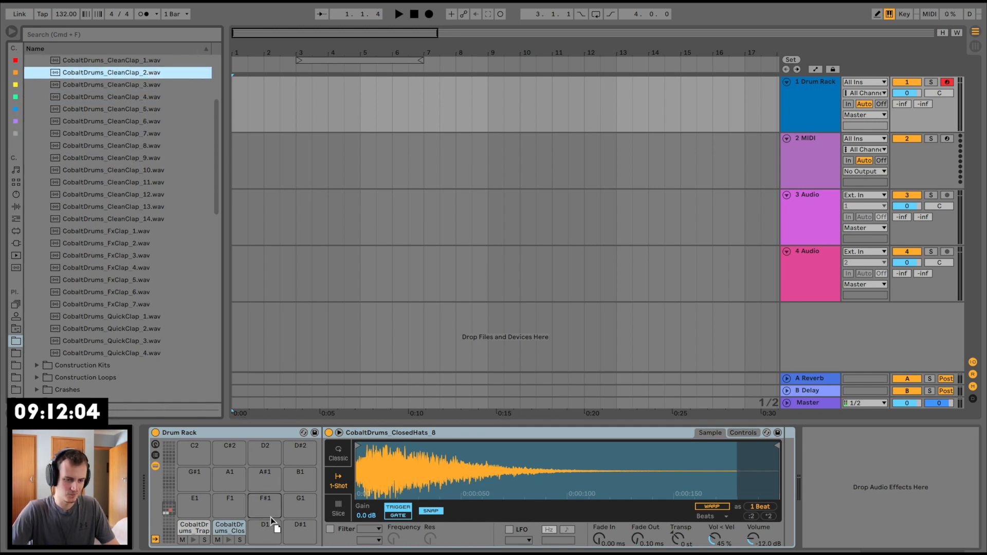
{"action": "left_click_drag", "start_coordinate": [271, 518], "coordinate": [261, 530]}
{"action": "left_click_drag", "start_coordinate": [361, 447], "coordinate": [356, 454]}
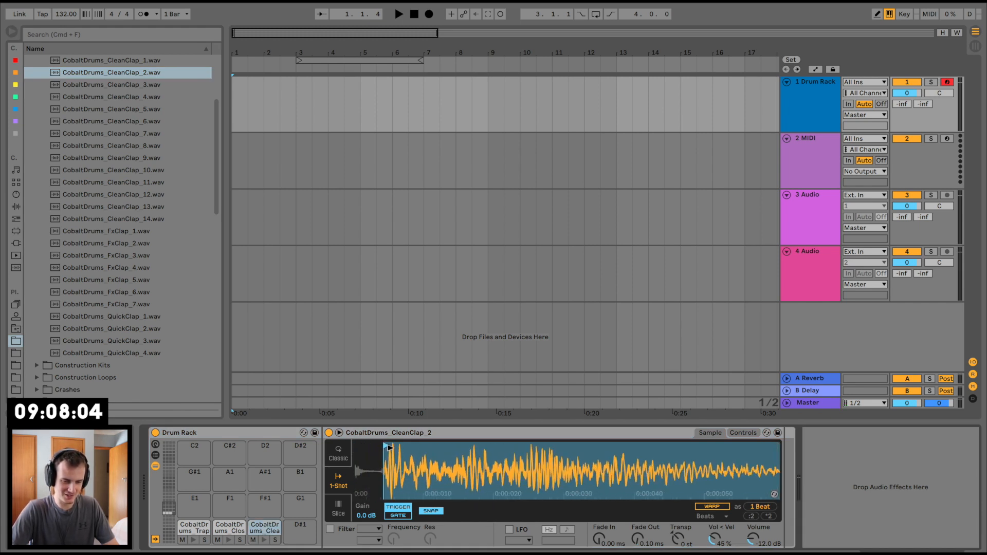
Step: Turn on the metronome and play the arrangement from bar 1
{"action": "left_click", "coordinate": [237, 89]}
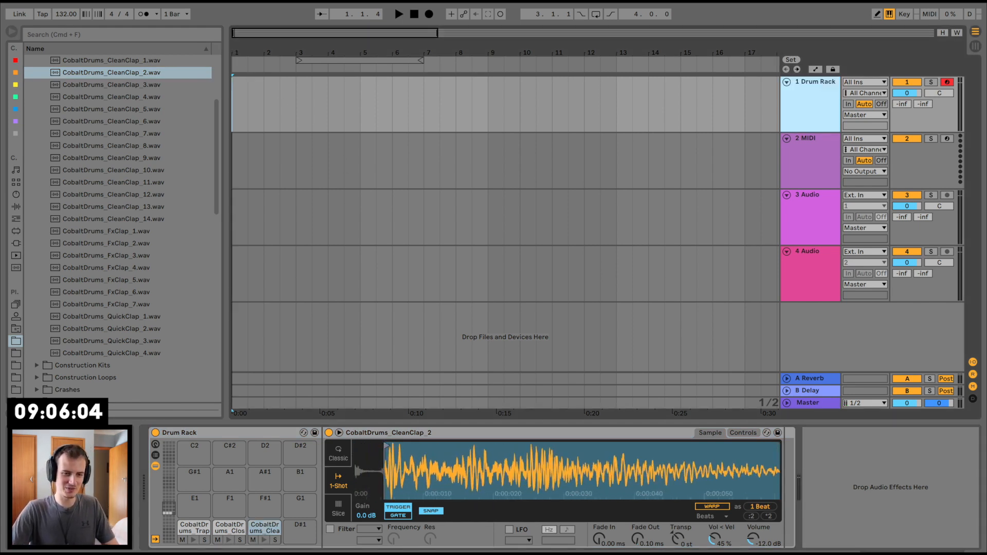
{"action": "left_click_drag", "start_coordinate": [236, 44], "coordinate": [232, 47]}
{"action": "left_click_drag", "start_coordinate": [455, 53], "coordinate": [265, 53]}
{"action": "key", "text": "space"}
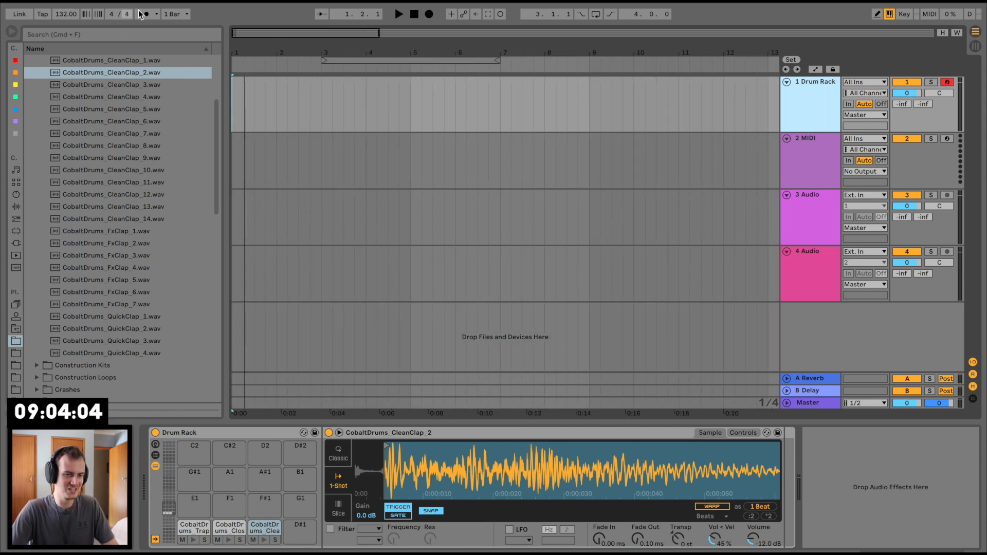
{"action": "key", "text": "space"}
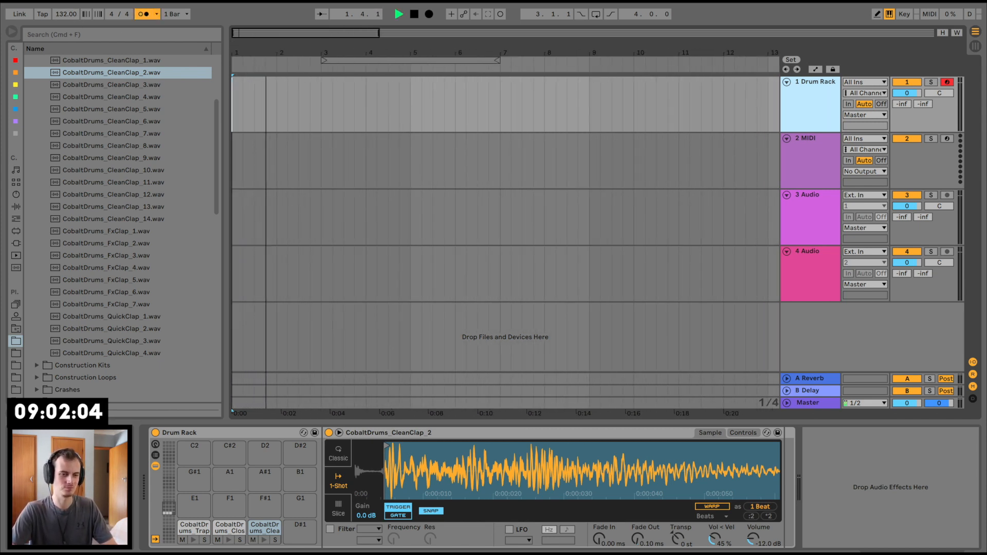
Step: Stop playback and create an empty two-bar MIDI clip at bar 1 of the Drum Rack track
{"action": "left_click_drag", "start_coordinate": [234, 49], "coordinate": [232, 54]}
{"action": "left_click_drag", "start_coordinate": [399, 94], "coordinate": [118, 98]}
{"action": "key", "text": "space"}
{"action": "key", "text": "super+shift+m"}
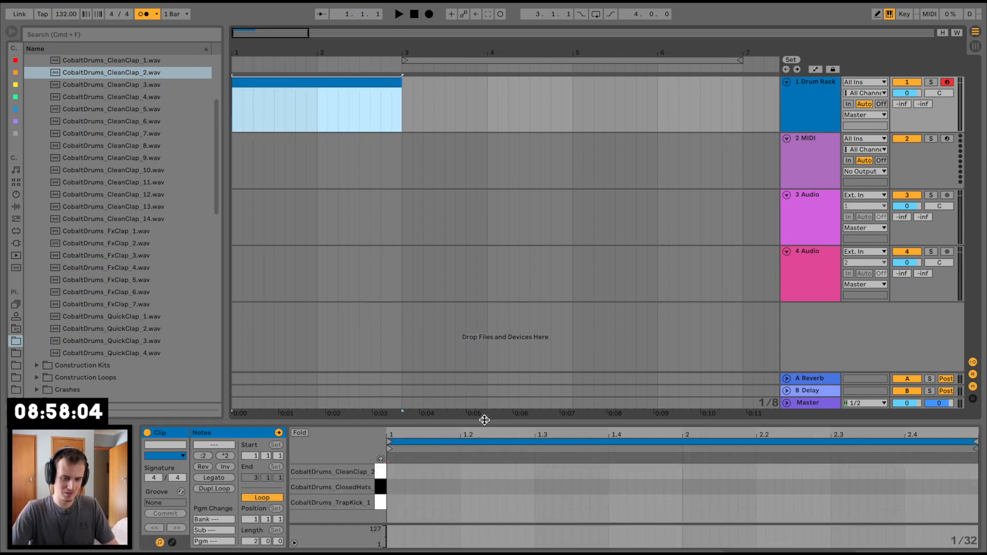
Step: Enlarge the note editor and add a kick on beat 1, a closed hat on 1.1.3 and a clap on 1.2
{"action": "left_click_drag", "start_coordinate": [484, 420], "coordinate": [483, 291]}
{"action": "double_click", "coordinate": [392, 373]}
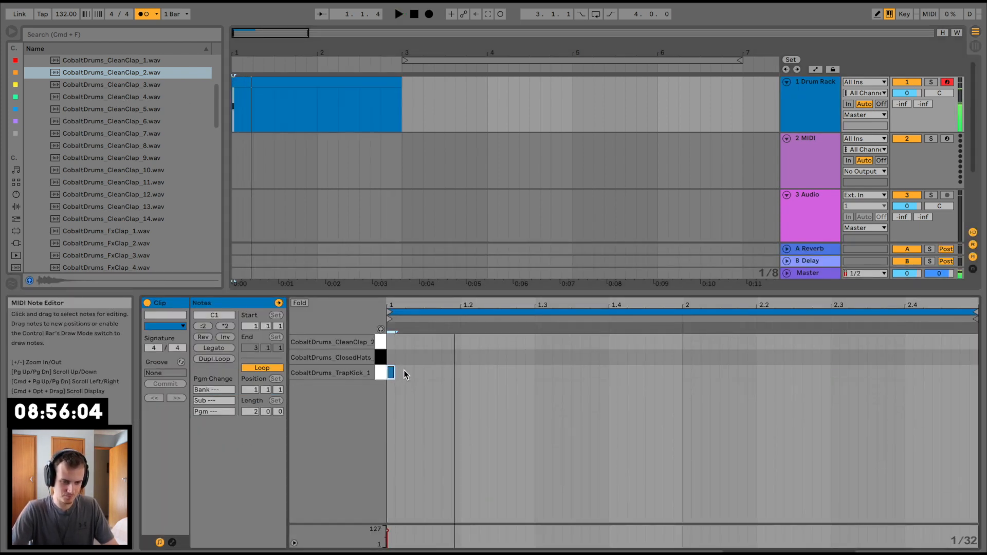
{"action": "double_click", "coordinate": [428, 357]}
{"action": "double_click", "coordinate": [464, 341]}
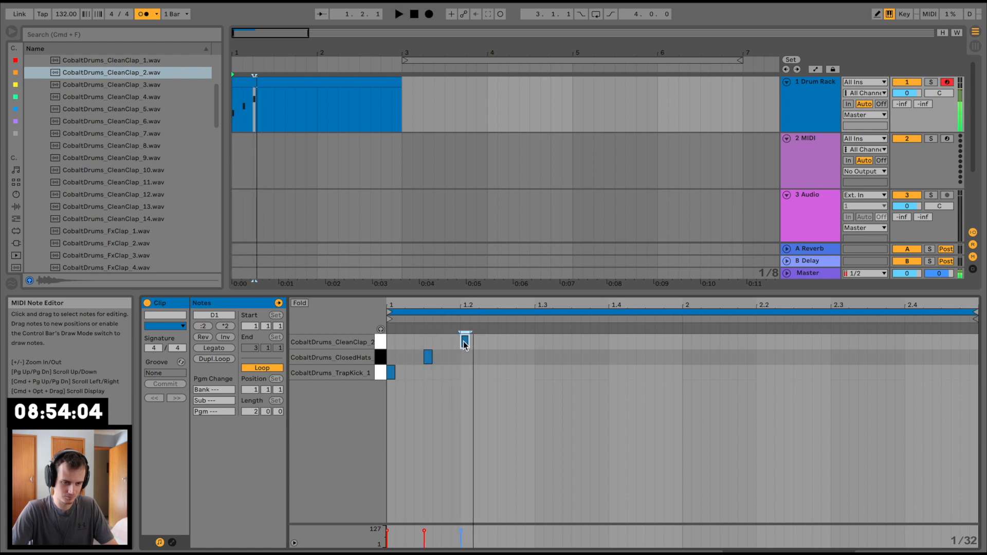
Step: Apply the Swing 16-65 groove from the Core Library's Swing folder to the drum clip and play it
{"action": "left_click", "coordinate": [181, 362]}
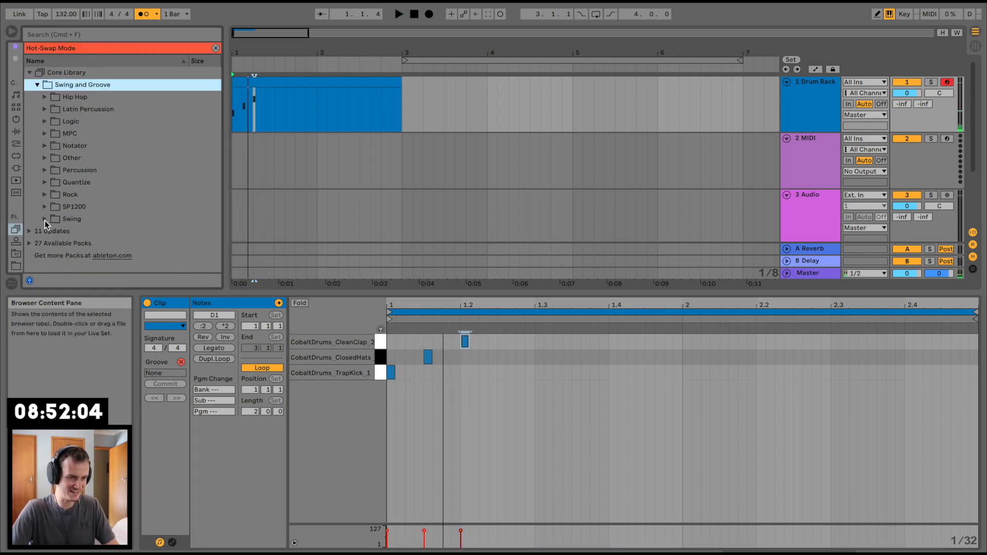
{"action": "left_click", "coordinate": [45, 220]}
{"action": "scroll", "coordinate": [102, 205], "scroll_direction": "down", "scroll_amount": 5}
{"action": "left_click", "coordinate": [116, 175]}
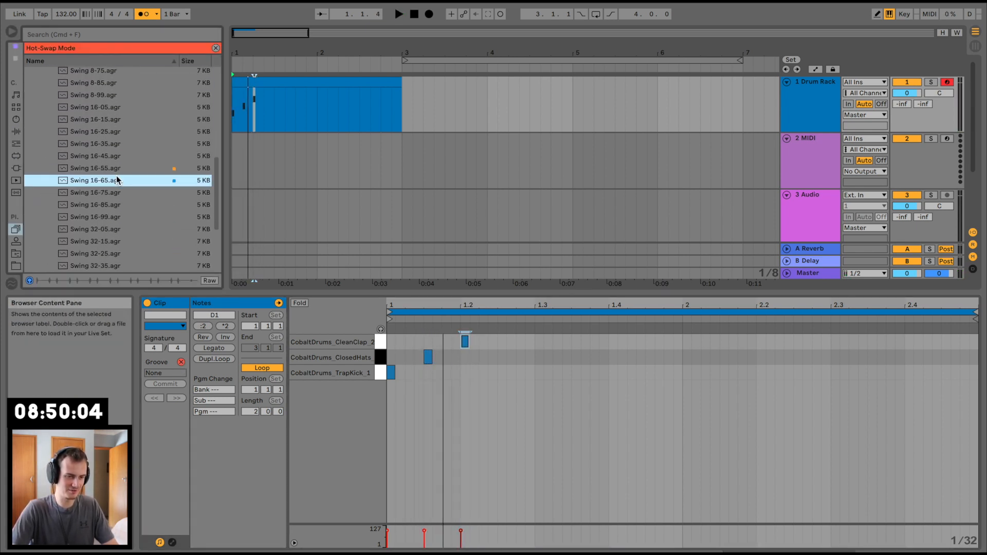
{"action": "double_click", "coordinate": [116, 178]}
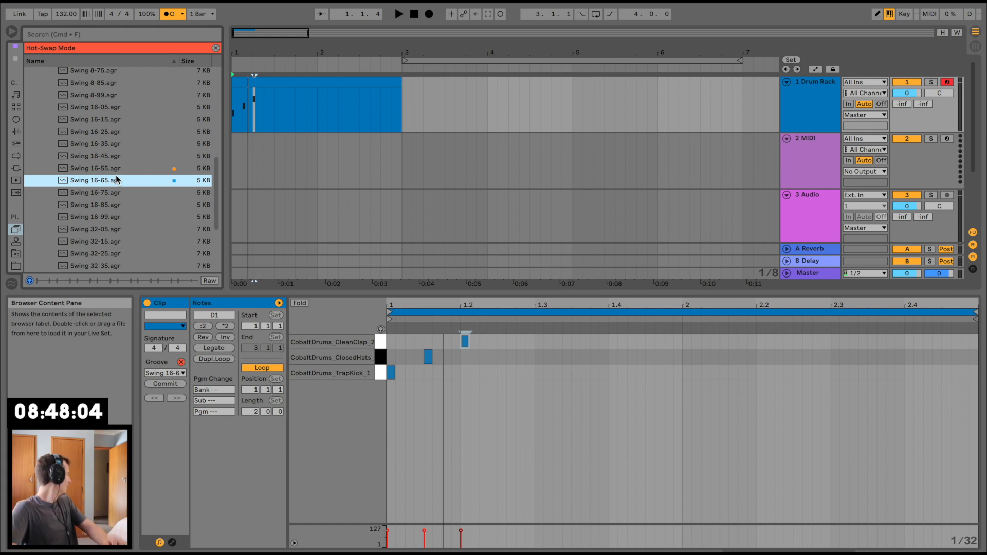
{"action": "key", "text": "space"}
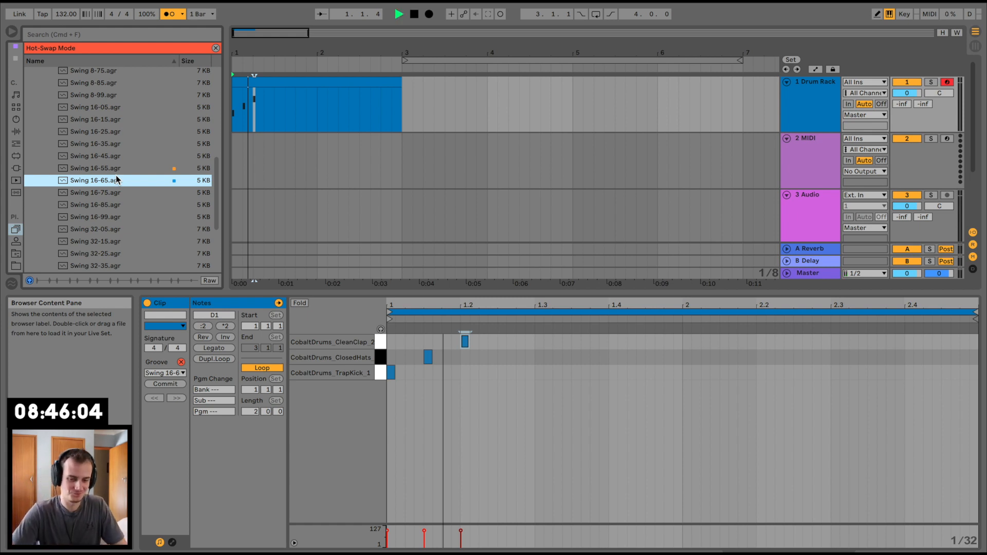
Step: Add a kick on 1.2.4, closed hats on 1.2.3 and 1.3.3, and a clap on 1.4
{"action": "double_click", "coordinate": [502, 373]}
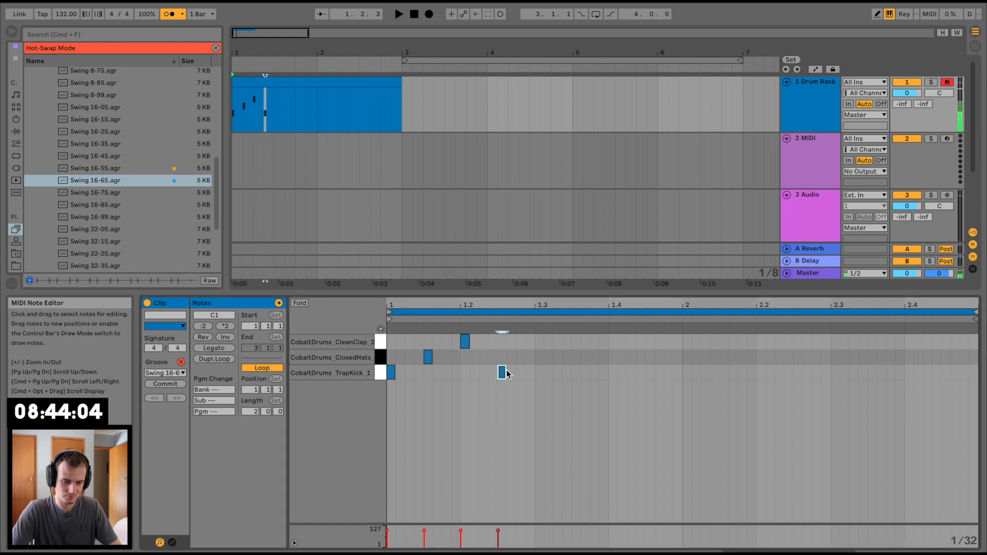
{"action": "left_click_drag", "start_coordinate": [503, 373], "coordinate": [523, 372]}
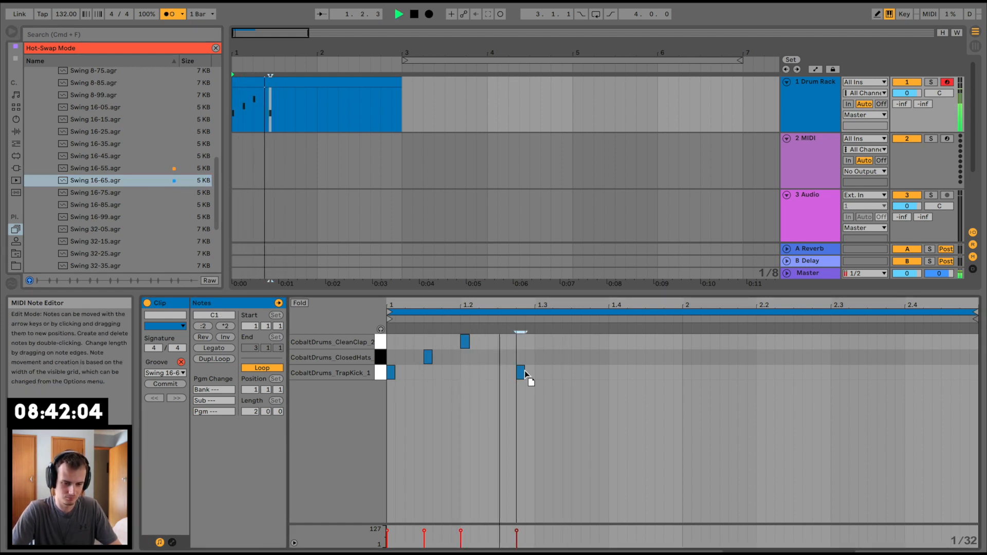
{"action": "double_click", "coordinate": [613, 357]}
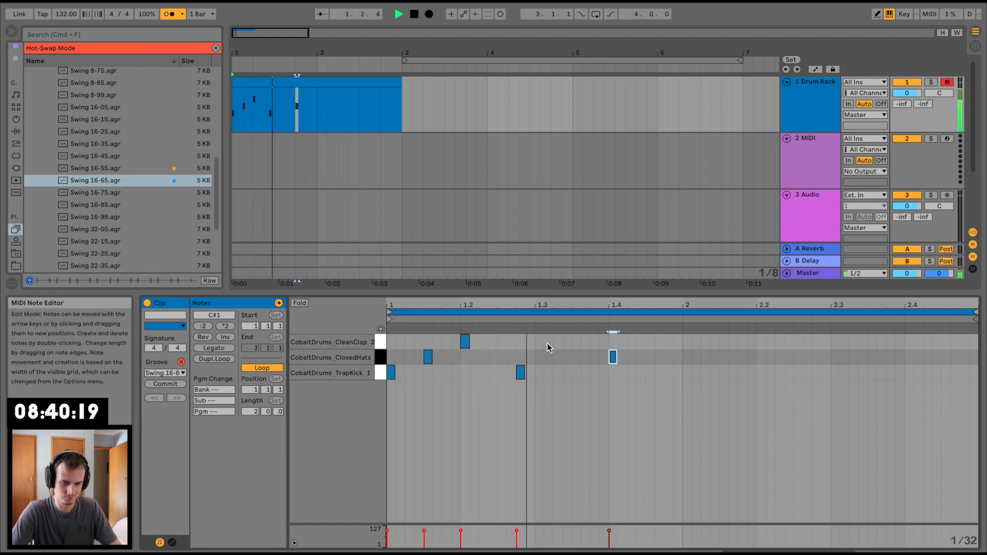
{"action": "double_click", "coordinate": [502, 342]}
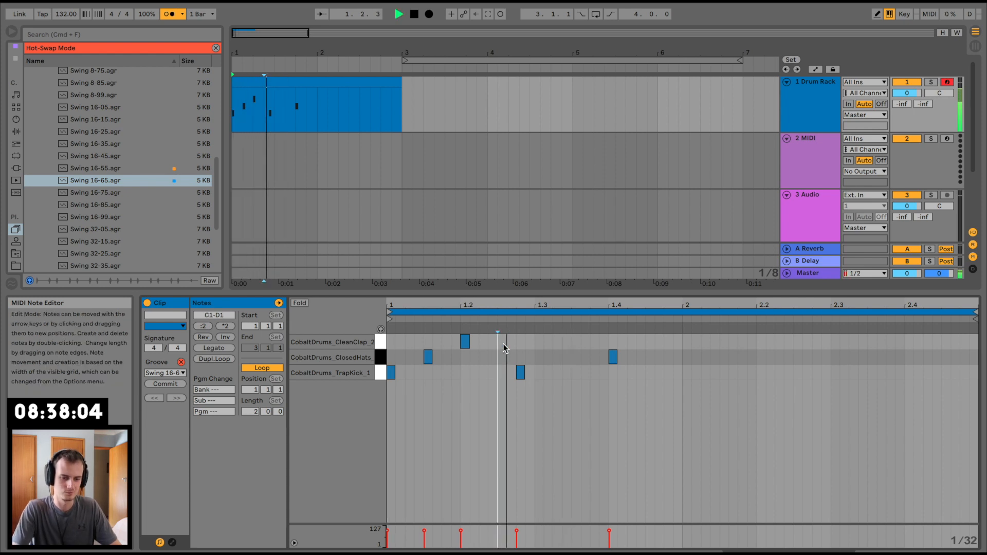
{"action": "mouse_move", "coordinate": [502, 343]}
{"action": "left_mouse_down"}
{"action": "mouse_move", "coordinate": [512, 358]}
{"action": "mouse_move", "coordinate": [504, 358]}
{"action": "left_mouse_up"}
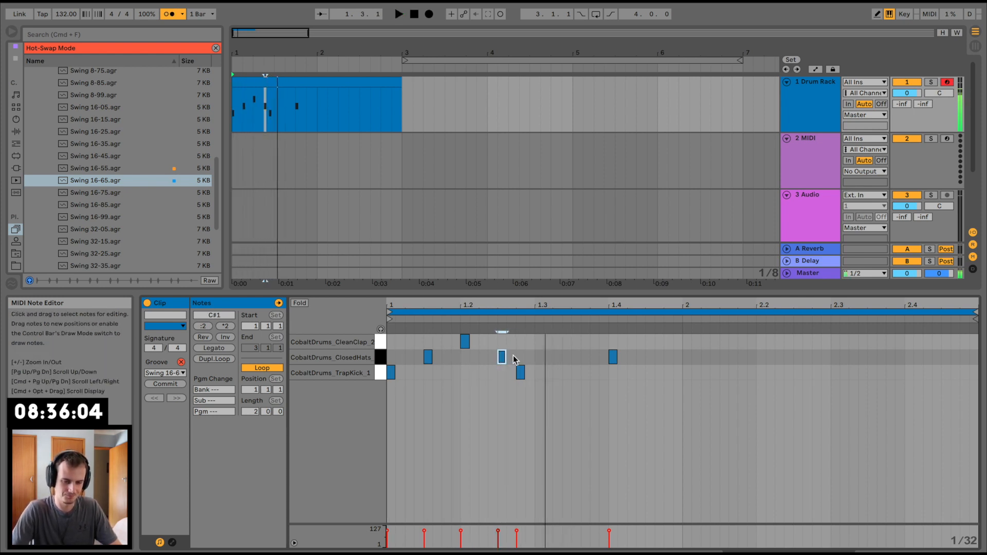
{"action": "double_click", "coordinate": [566, 357]}
{"action": "mouse_move", "coordinate": [567, 359]}
{"action": "left_mouse_down"}
{"action": "mouse_move", "coordinate": [613, 357]}
{"action": "mouse_move", "coordinate": [613, 342]}
{"action": "left_mouse_up"}
Step: Add another kick on 1.3.2 and check its placement during playback
{"action": "double_click", "coordinate": [595, 375]}
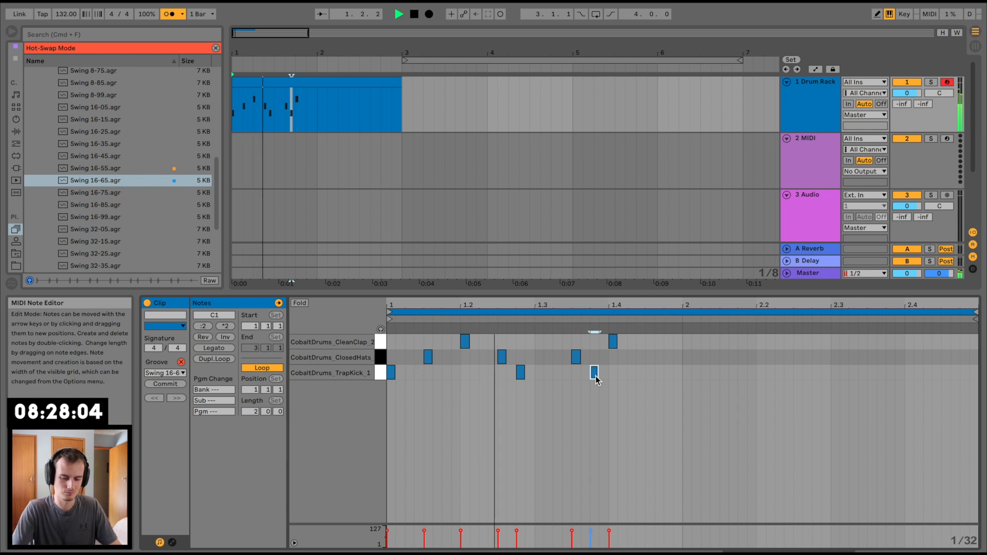
{"action": "key", "text": "XF86AudioRaiseVolume"}
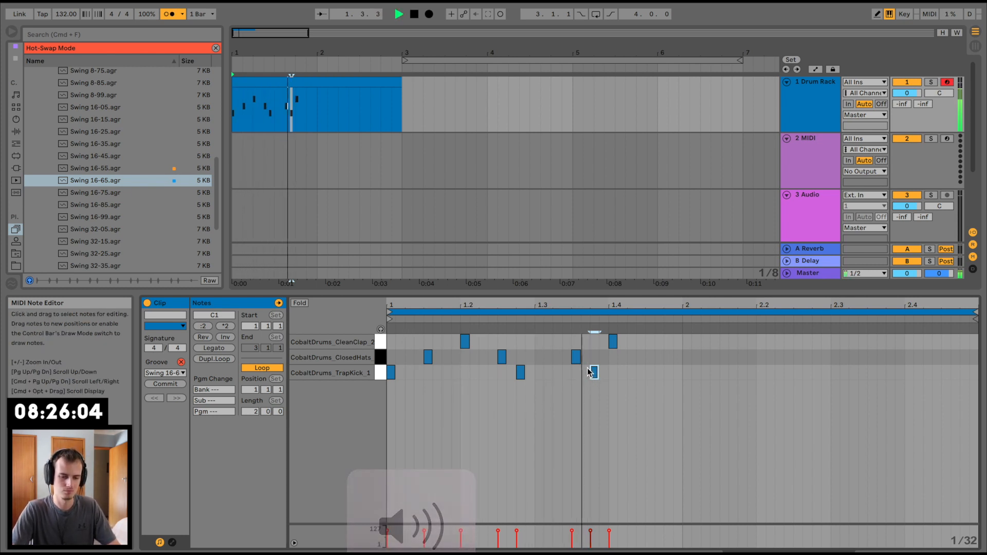
{"action": "left_click_drag", "start_coordinate": [595, 374], "coordinate": [553, 378]}
{"action": "key", "text": "Right"}
{"action": "key", "text": "space"}
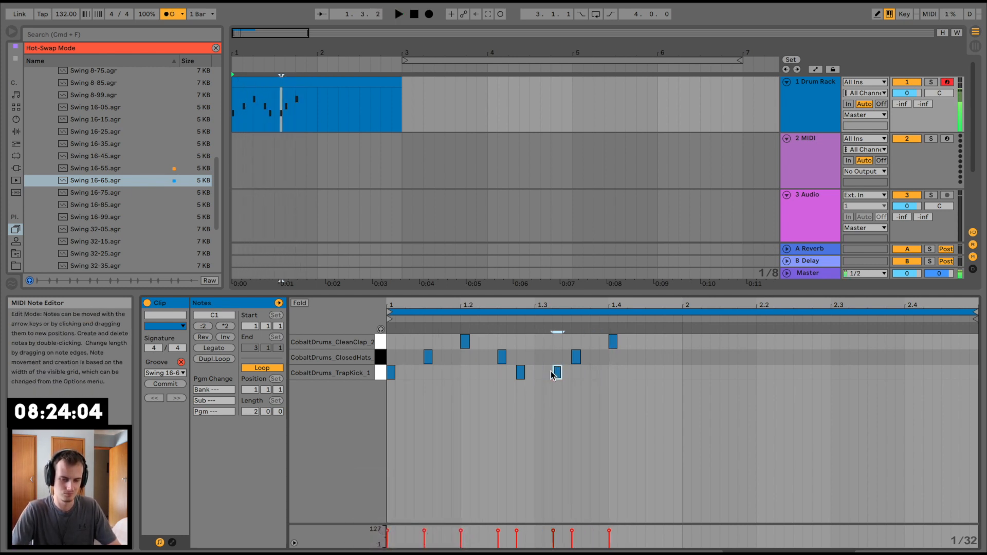
{"action": "key", "text": "space"}
{"action": "key", "text": "Right"}
{"action": "key", "text": "Left"}
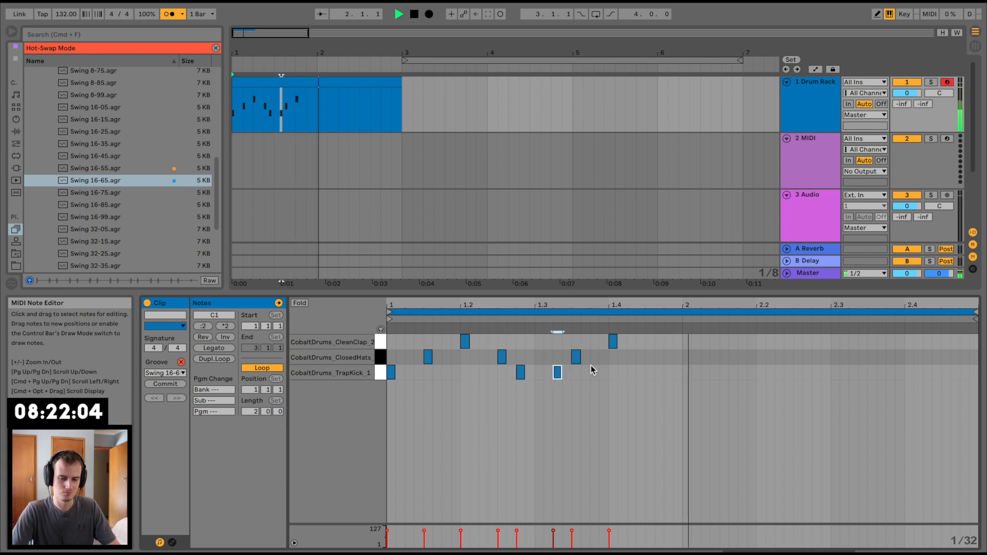
Step: Add a closed hat on 1.4.3 and duplicate all bar 1 notes into bar 2
{"action": "double_click", "coordinate": [650, 357]}
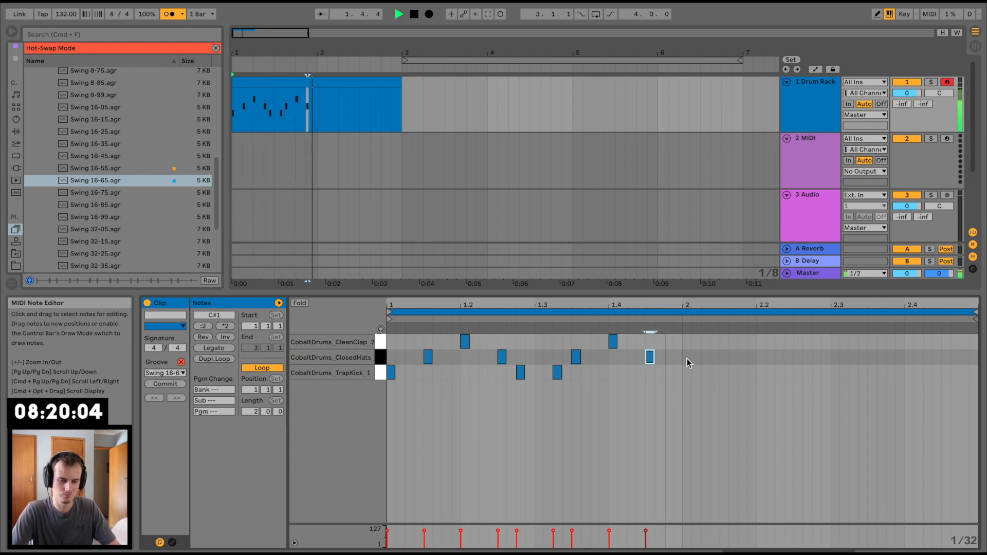
{"action": "left_click_drag", "start_coordinate": [680, 341], "coordinate": [338, 399]}
{"action": "key", "text": "super+d"}
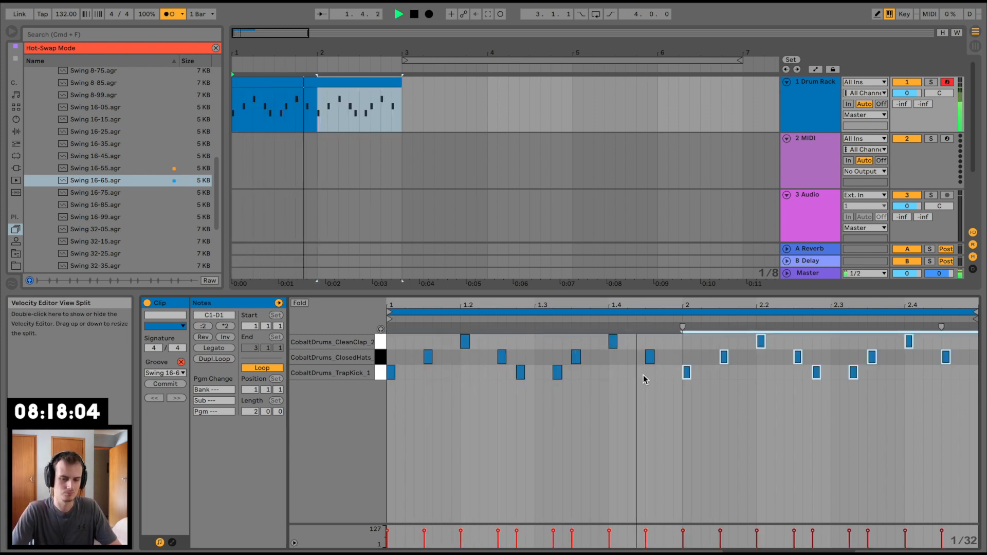
Step: Try an extra kick shortly after the first beat of bar 2, listen to it and delete it
{"action": "key", "text": "space"}
{"action": "double_click", "coordinate": [715, 372]}
{"action": "key", "text": "space"}
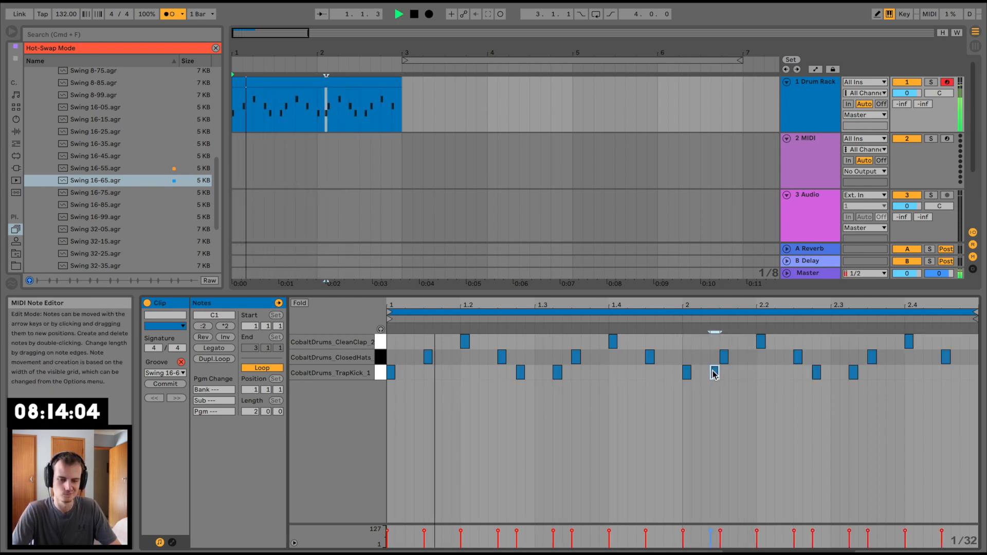
{"action": "key", "text": "Left"}
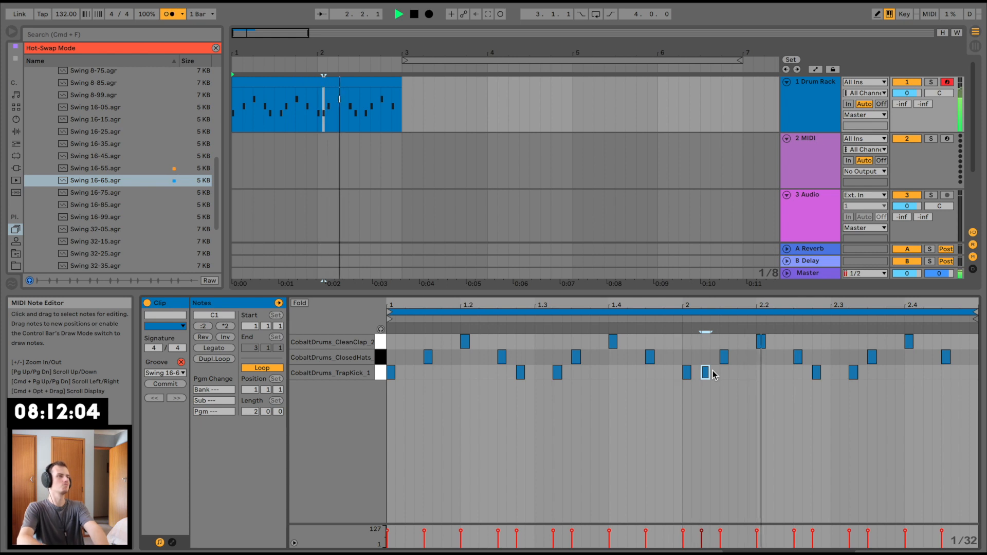
{"action": "key", "text": "Delete"}
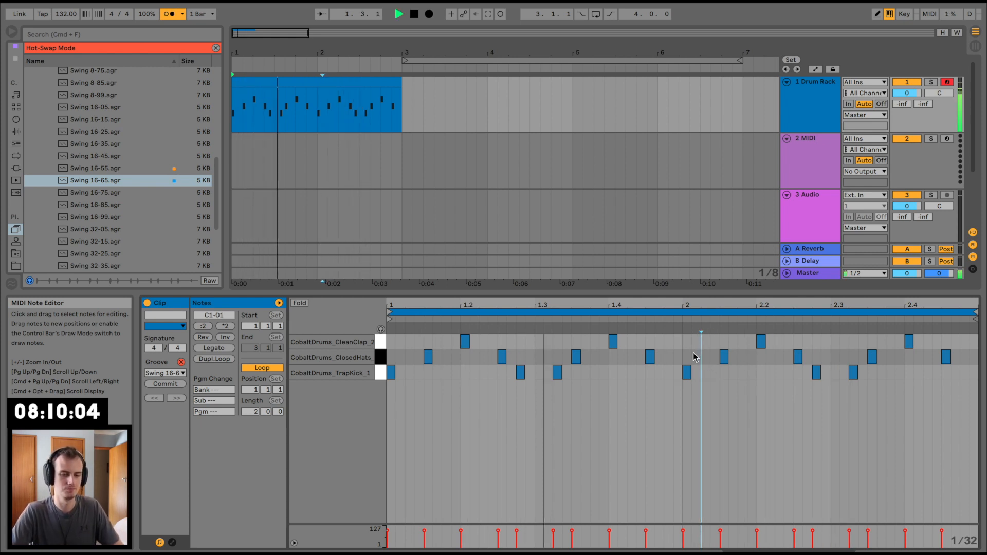
Step: Rearrange the notes before beat 4 of bar 1 to place a closed hat on 1.3.4 and the clap on 1.4
{"action": "left_click", "coordinate": [613, 341]}
{"action": "mouse_move", "coordinate": [613, 341]}
{"action": "left_mouse_down"}
{"action": "mouse_move", "coordinate": [576, 341]}
{"action": "mouse_move", "coordinate": [594, 360]}
{"action": "left_mouse_up"}
{"action": "left_click", "coordinate": [575, 357]}
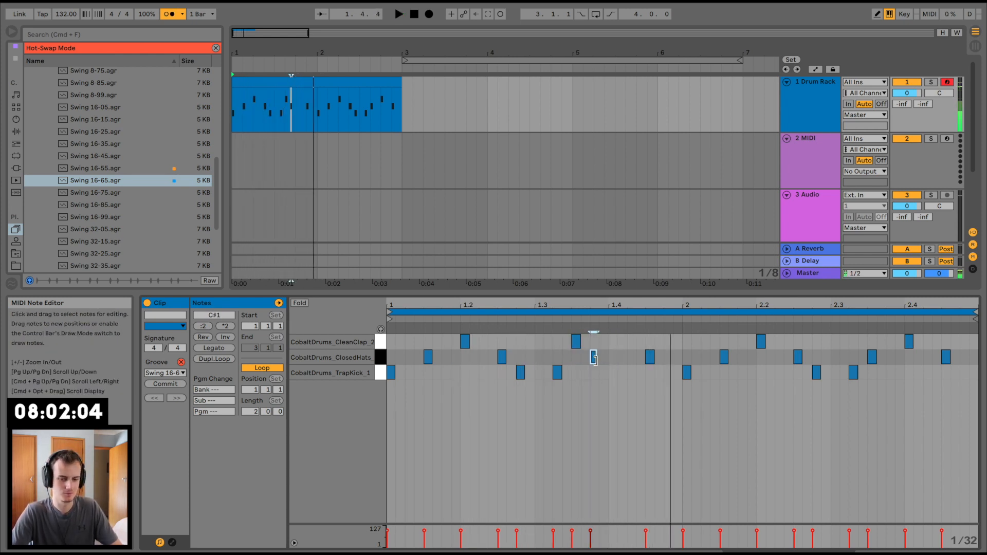
{"action": "left_click", "coordinate": [576, 343]}
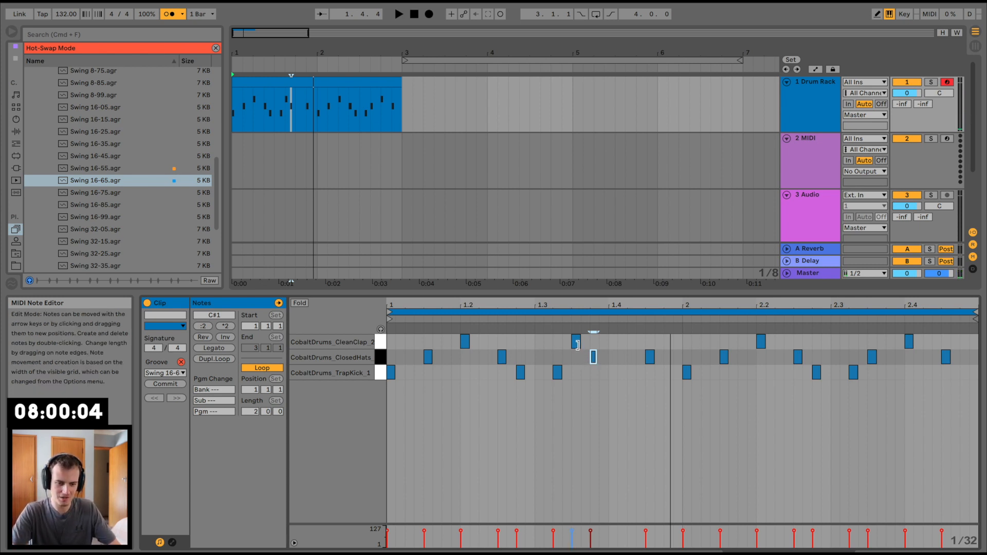
{"action": "left_click_drag", "start_coordinate": [576, 343], "coordinate": [613, 347]}
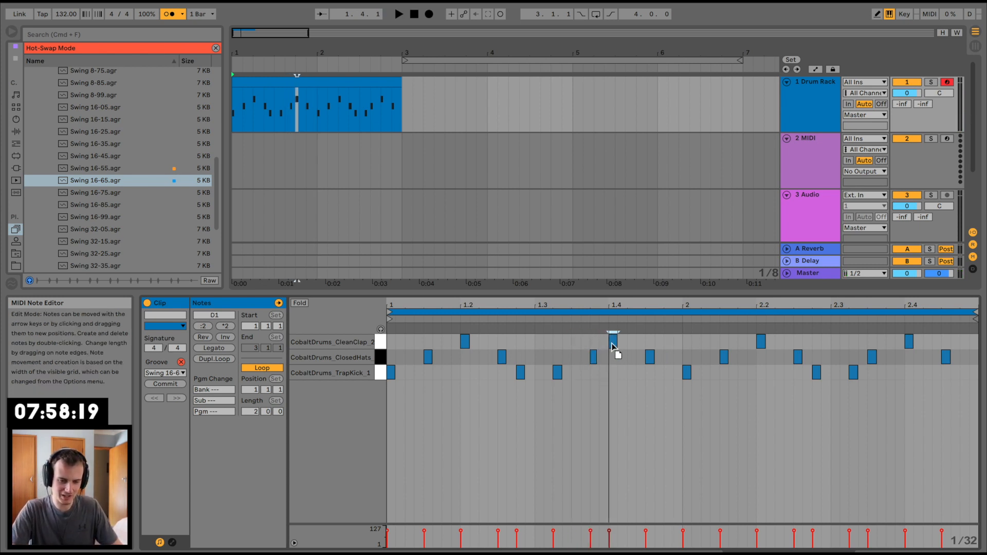
Step: Add a closed hat on 1.3.3 and lower its velocity while the pattern plays
{"action": "double_click", "coordinate": [572, 357]}
{"action": "key", "text": "space"}
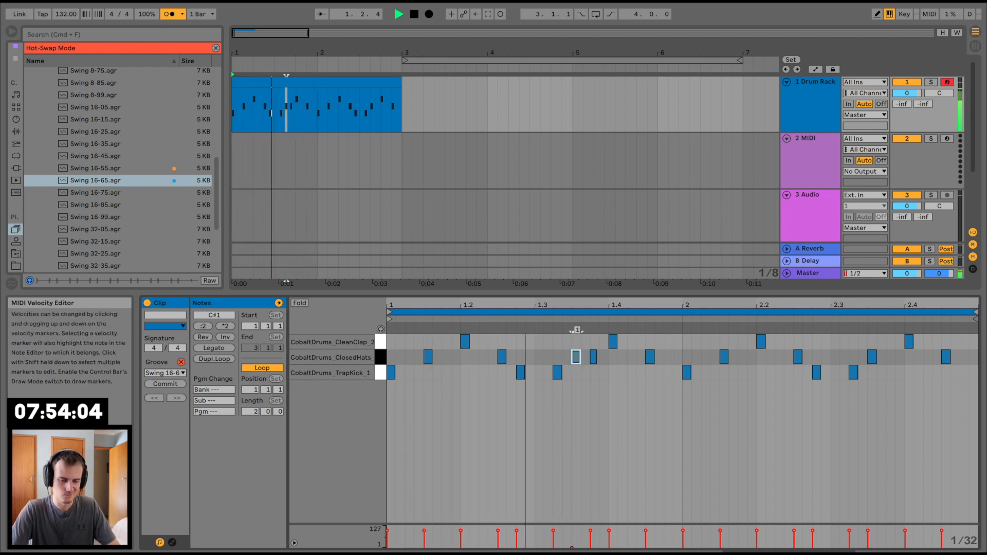
{"action": "left_click_drag", "start_coordinate": [572, 532], "coordinate": [572, 540]}
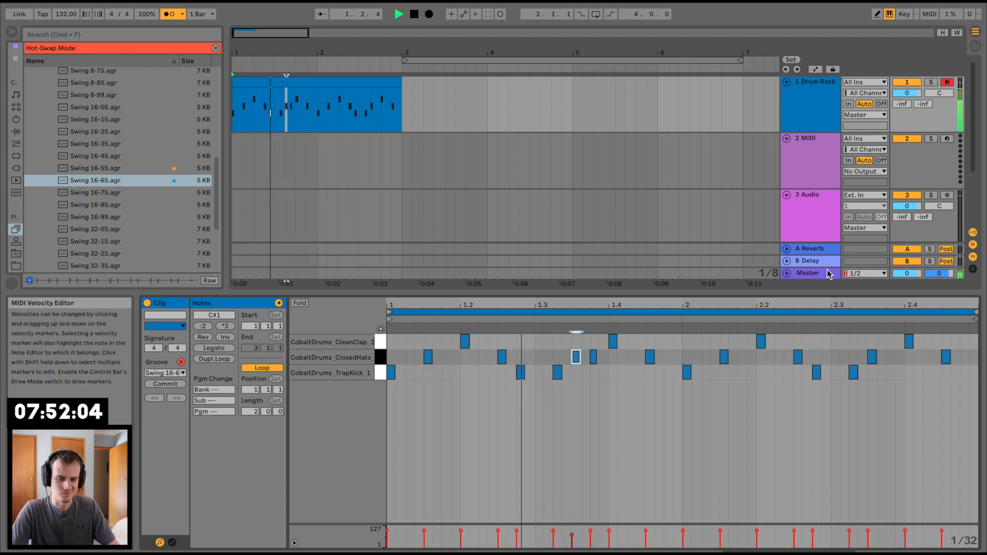
Step: Add a kick on 2.2.2, turn off the metronome and restart playback
{"action": "left_click", "coordinate": [784, 380]}
{"action": "double_click", "coordinate": [784, 378]}
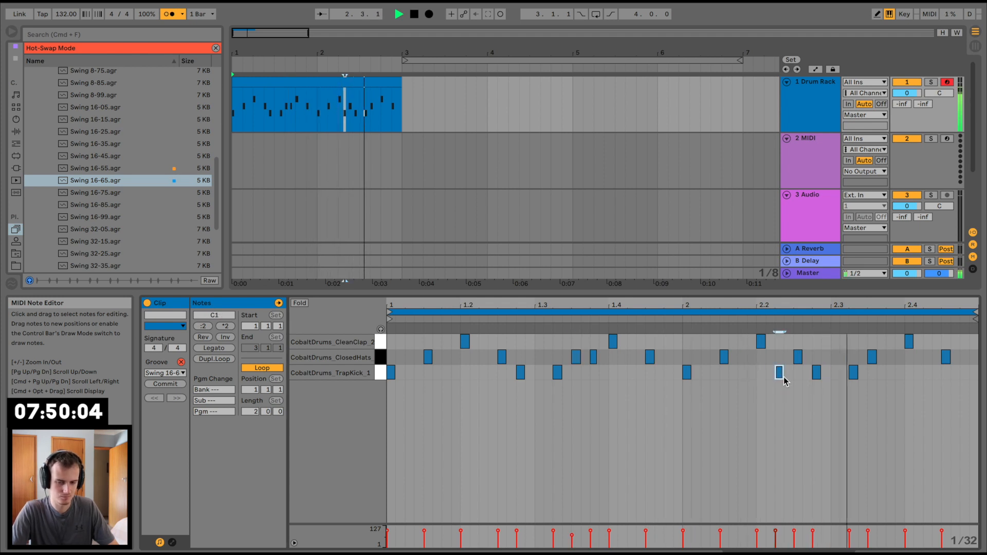
{"action": "key", "text": "space"}
{"action": "left_click", "coordinate": [173, 14]}
{"action": "key", "text": "space"}
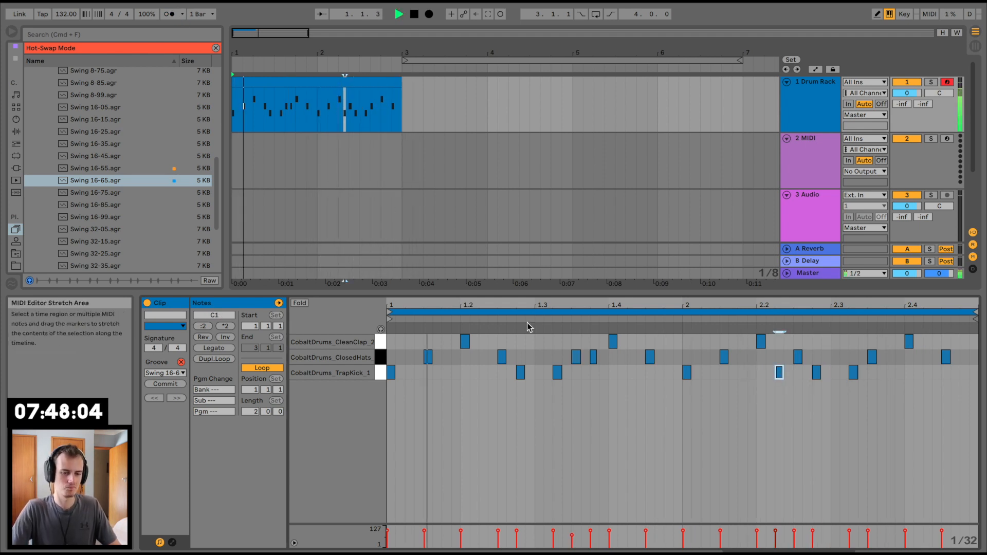
Step: Switch the closed hat's Simpler filter to high-pass and set its frequency to about 3.01 kHz
{"action": "left_click", "coordinate": [808, 102]}
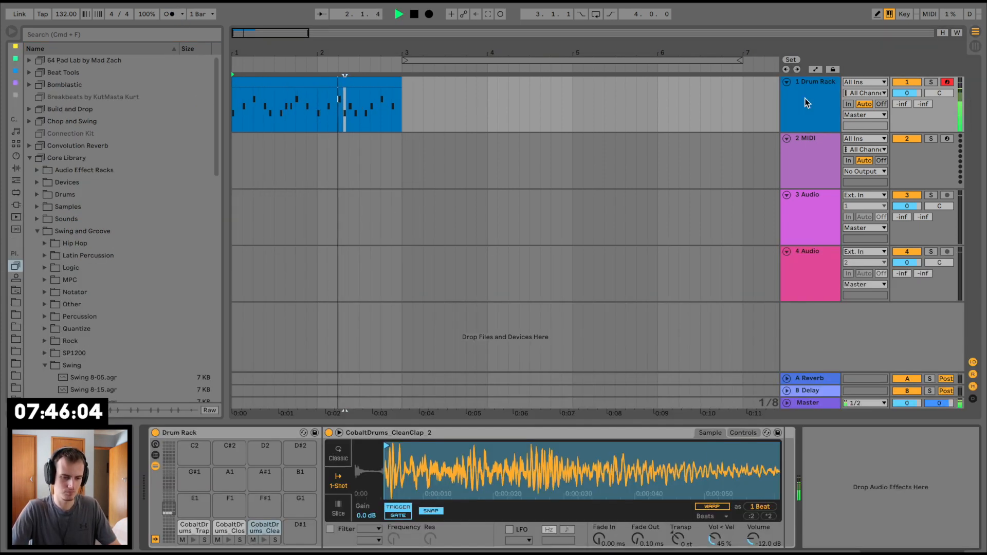
{"action": "left_click", "coordinate": [224, 533]}
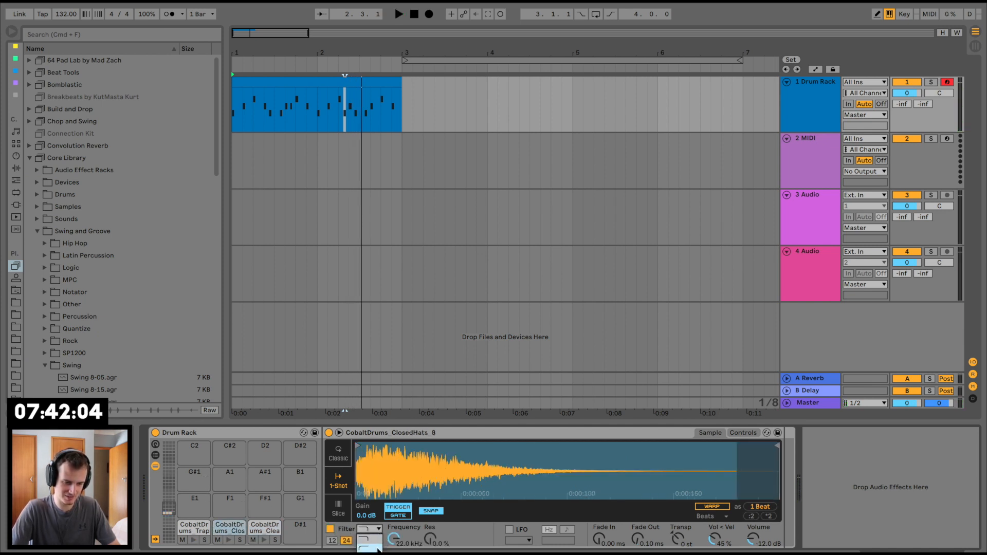
{"action": "left_click", "coordinate": [378, 549]}
{"action": "key", "text": "space"}
{"action": "left_click_drag", "start_coordinate": [397, 535], "coordinate": [397, 554]}
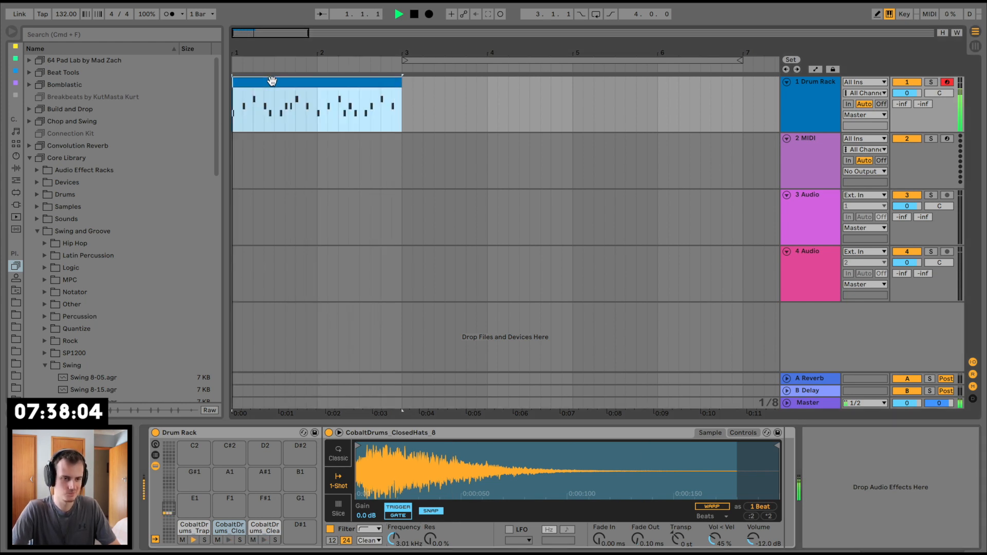
Step: Collapse the Cobalt Drums sample folders and open the 150BPM Loops folder of Antidote Audio - Apollo
{"action": "left_click", "coordinate": [16, 300]}
{"action": "left_click", "coordinate": [62, 195]}
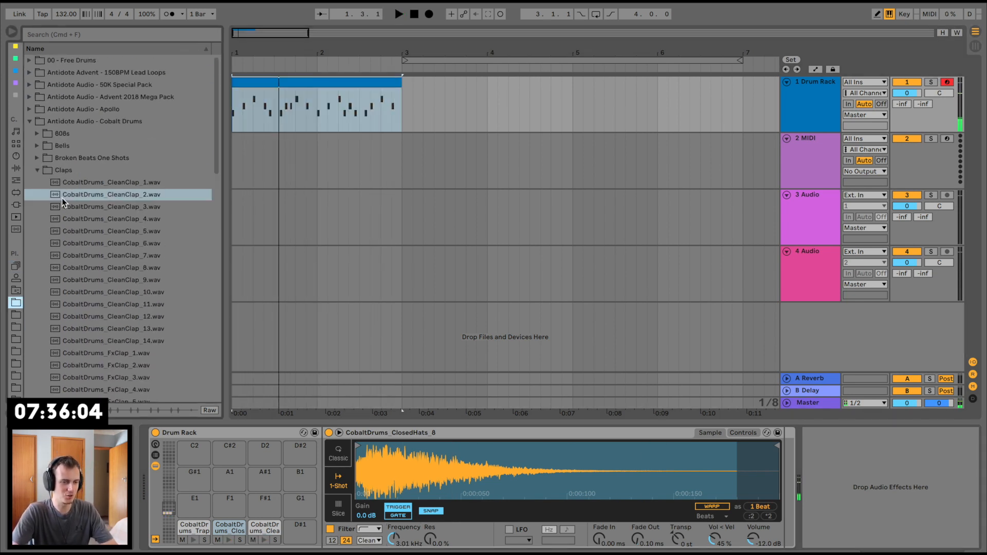
{"action": "left_click", "coordinate": [39, 171]}
{"action": "left_click", "coordinate": [32, 122]}
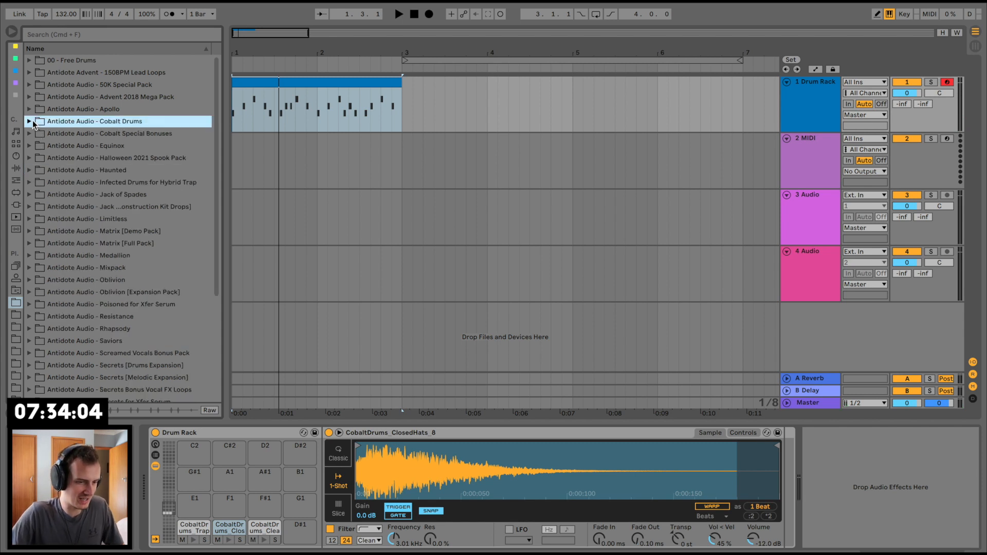
{"action": "left_click", "coordinate": [30, 110]}
{"action": "left_click", "coordinate": [35, 124]}
Step: Audition the Apollo hat loops and top loops in the 150BPM Loops folder
{"action": "left_click", "coordinate": [103, 269]}
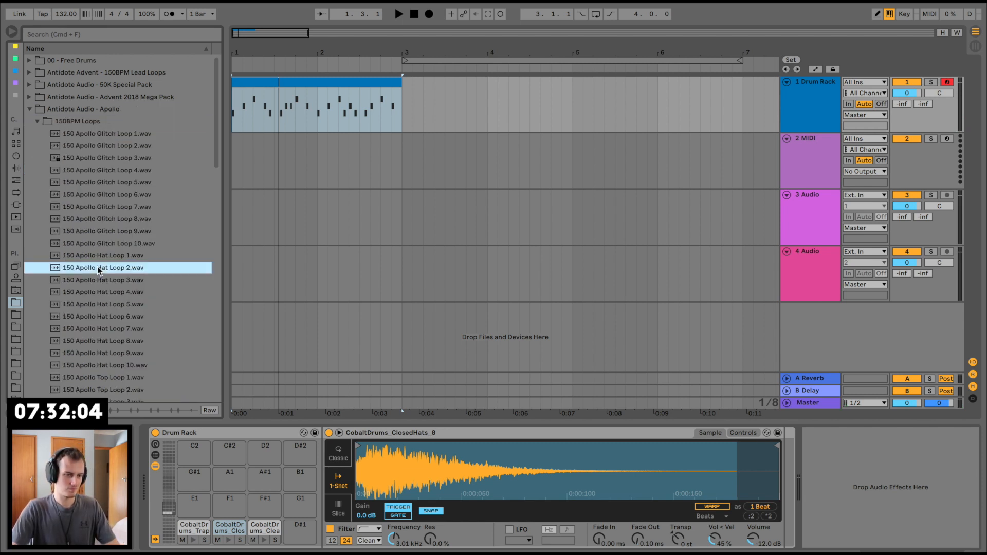
{"action": "scroll", "coordinate": [102, 269], "scroll_direction": "down", "scroll_amount": 3}
{"action": "left_click", "coordinate": [105, 250]}
{"action": "left_click", "coordinate": [120, 232]}
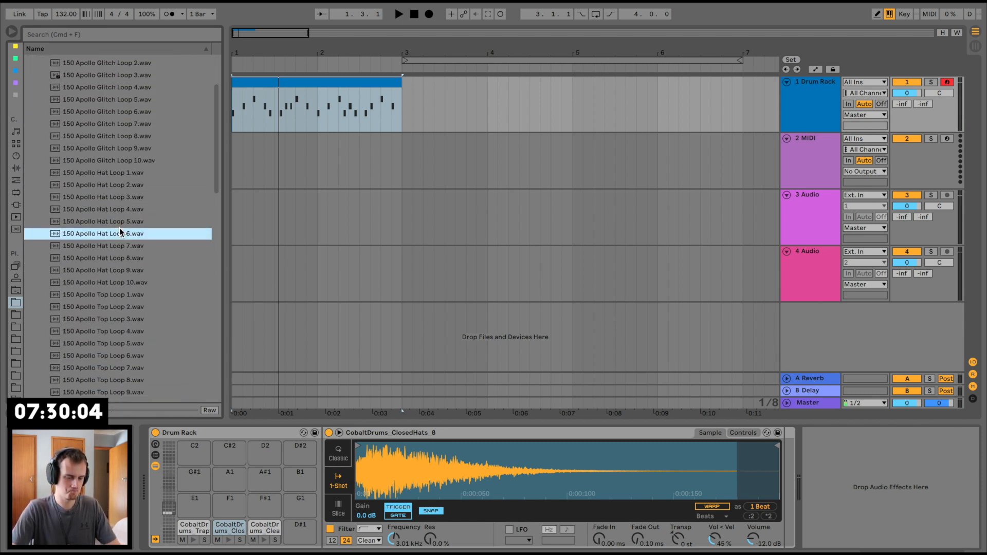
{"action": "left_click", "coordinate": [130, 271]}
{"action": "left_click", "coordinate": [130, 295]}
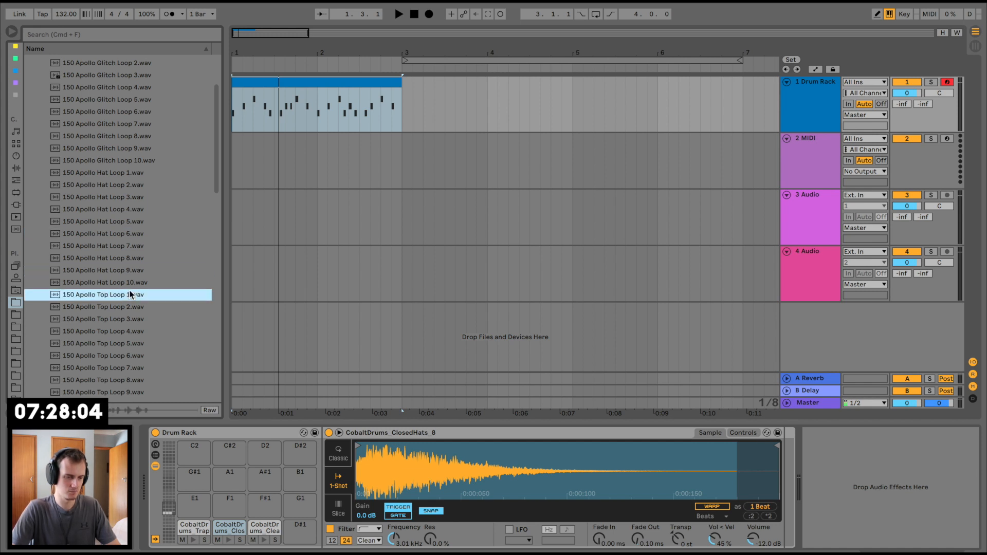
{"action": "left_click", "coordinate": [128, 306]}
{"action": "scroll", "coordinate": [130, 298], "scroll_direction": "down", "scroll_amount": 3}
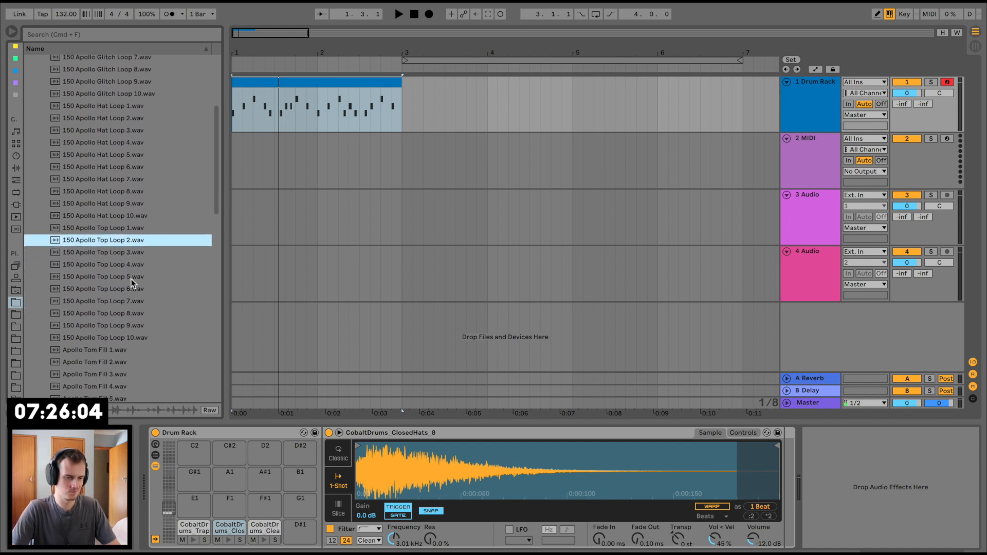
{"action": "left_click", "coordinate": [131, 279]}
{"action": "scroll", "coordinate": [131, 278], "scroll_direction": "down", "scroll_amount": 3}
{"action": "left_click", "coordinate": [141, 252]}
{"action": "left_click", "coordinate": [139, 265]}
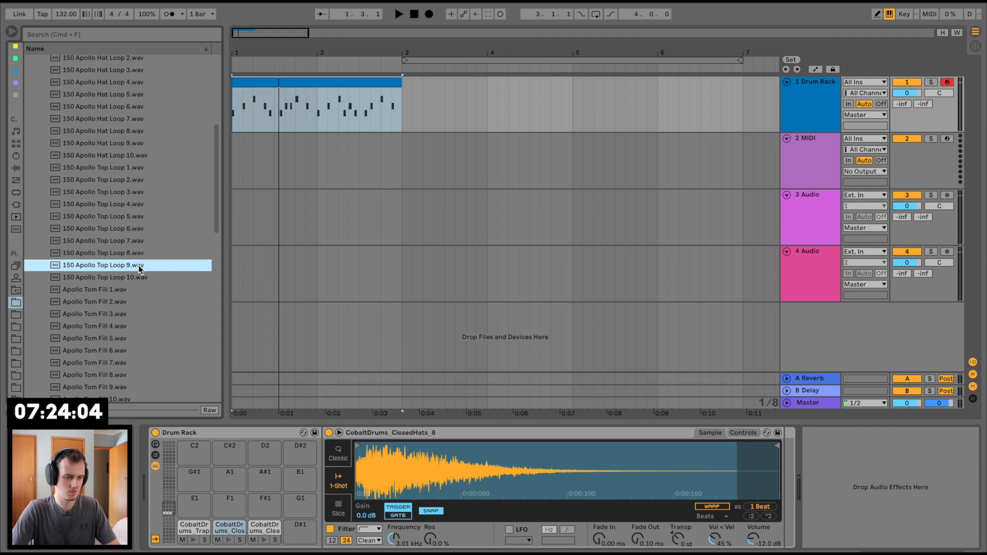
Step: Go back through the Apollo hat loops and glitch loops, auditioning candidates to layer over the drums
{"action": "scroll", "coordinate": [139, 267], "scroll_direction": "down", "scroll_amount": 3}
{"action": "scroll", "coordinate": [144, 144], "scroll_direction": "up", "scroll_amount": 2}
{"action": "left_click", "coordinate": [144, 144]}
{"action": "scroll", "coordinate": [141, 145], "scroll_direction": "up", "scroll_amount": 4}
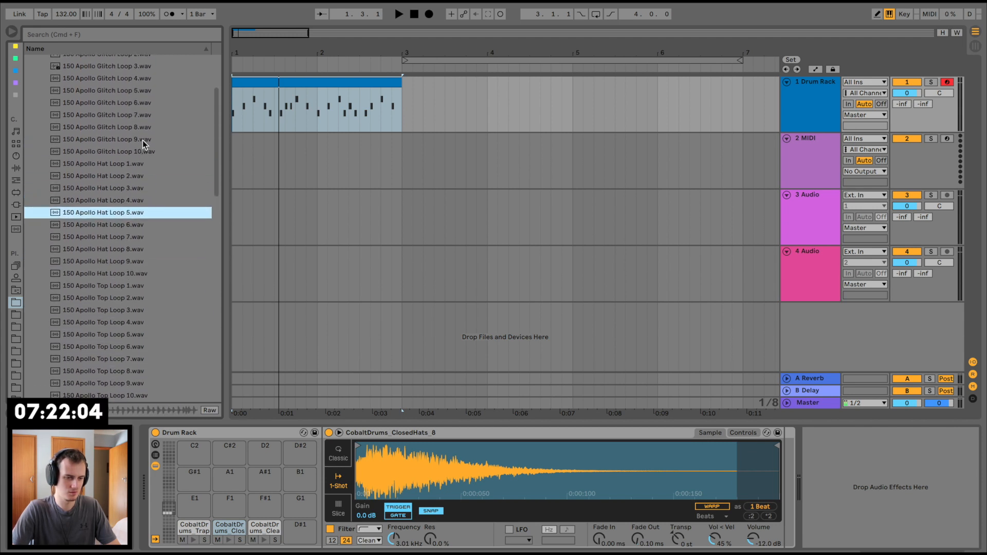
{"action": "left_click", "coordinate": [137, 176]}
{"action": "left_click", "coordinate": [137, 164]}
{"action": "scroll", "coordinate": [137, 165], "scroll_direction": "up", "scroll_amount": 3}
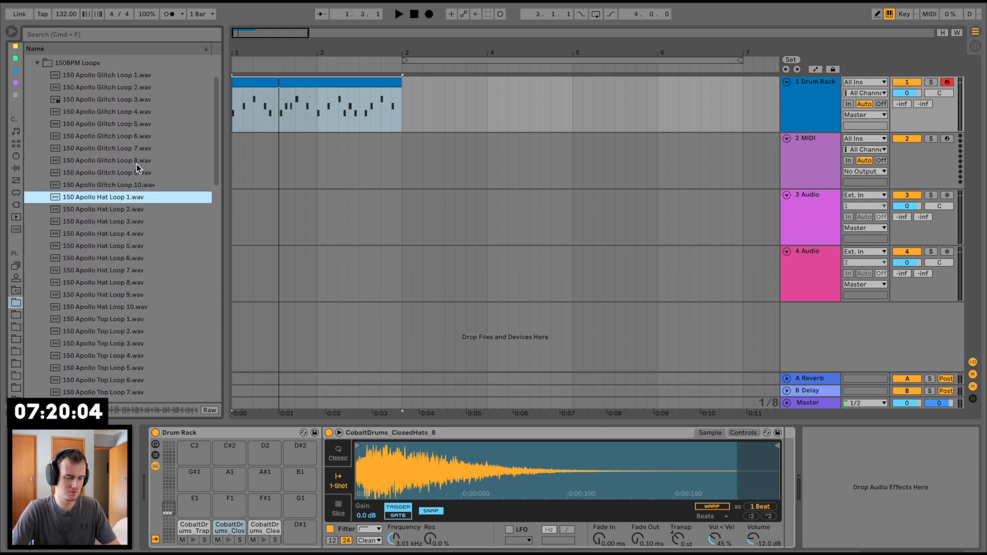
{"action": "left_click", "coordinate": [128, 204]}
{"action": "left_click", "coordinate": [128, 188]}
{"action": "left_click", "coordinate": [135, 166]}
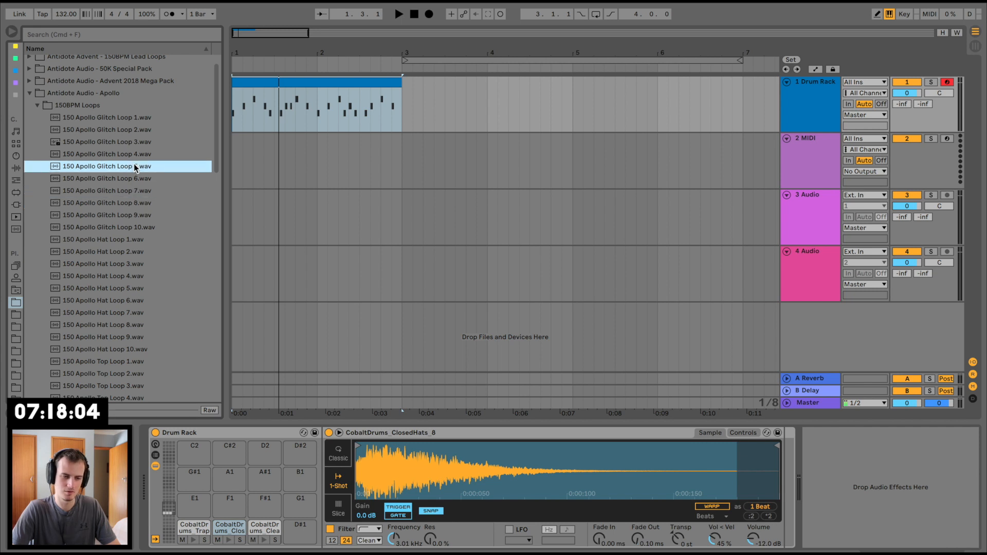
{"action": "left_click", "coordinate": [128, 257]}
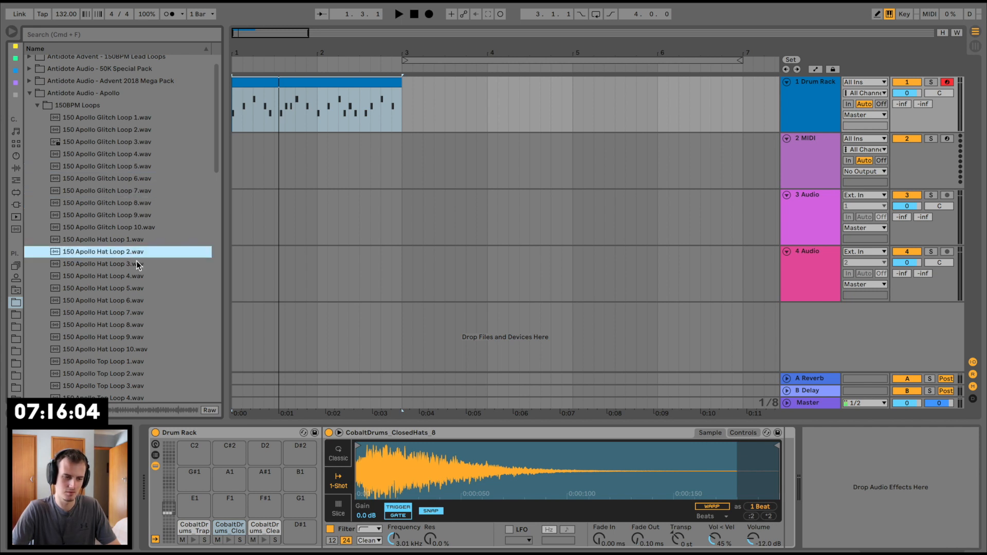
Step: Place 150 Apollo Hat Loop 3 at the start of track 2, open its clip settings and play it with the drums
{"action": "left_click", "coordinate": [136, 262]}
{"action": "left_click_drag", "start_coordinate": [118, 263], "coordinate": [233, 151]}
{"action": "key", "text": "space"}
{"action": "double_click", "coordinate": [270, 139]}
{"action": "key", "text": "space"}
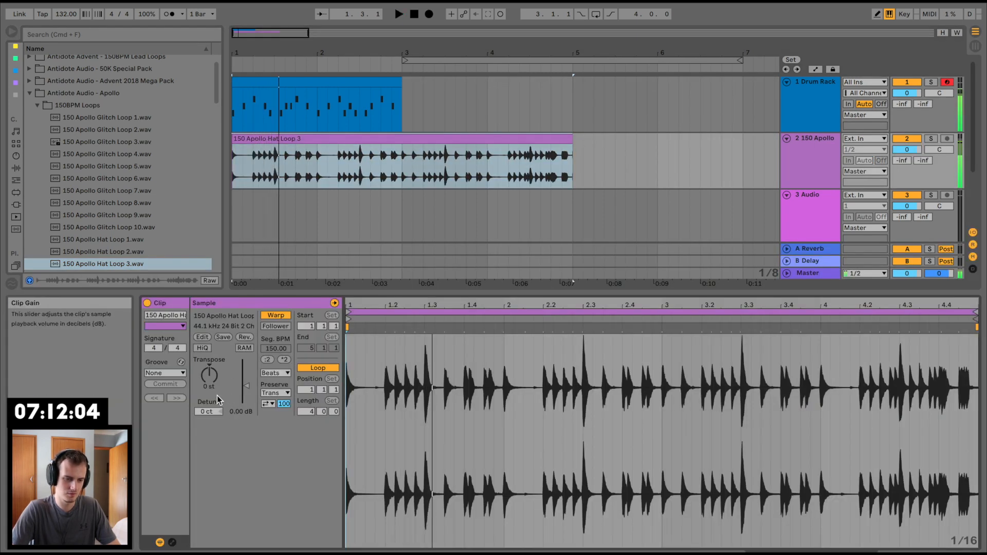
Step: Apply the same Swing 16 groove as the drum pattern to the hat loop clip and play it
{"action": "left_click", "coordinate": [174, 374]}
{"action": "left_click", "coordinate": [164, 392]}
{"action": "key", "text": "space"}
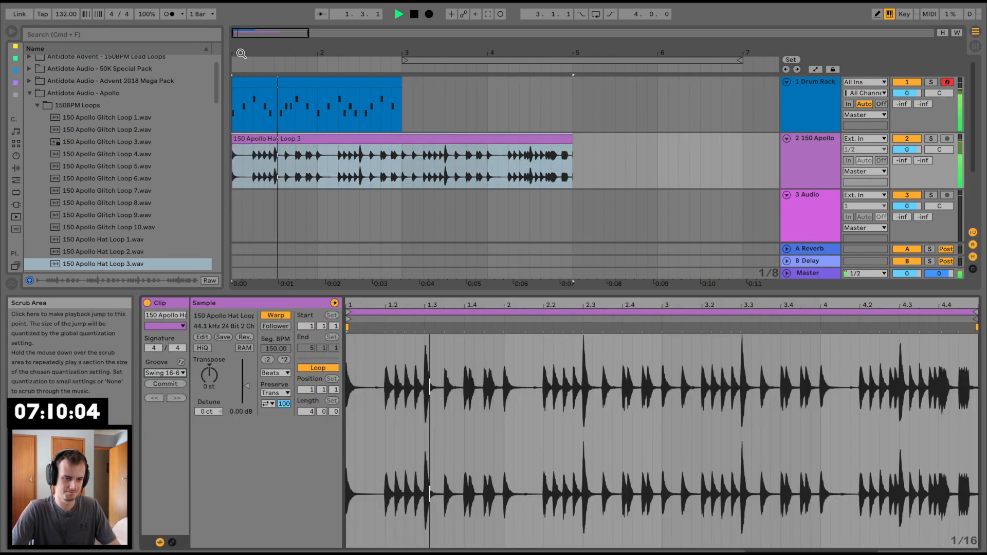
Step: Change the hat loop clip's warp mode from Beats to Complex and restart playback
{"action": "left_click_drag", "start_coordinate": [231, 48], "coordinate": [232, 53]}
{"action": "left_click_drag", "start_coordinate": [356, 293], "coordinate": [356, 390]}
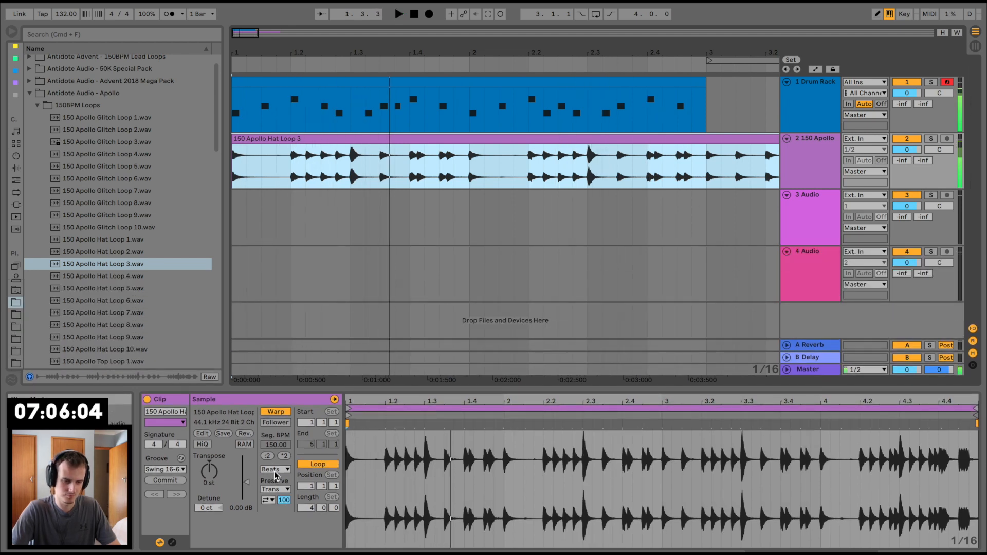
{"action": "key", "text": "space"}
{"action": "left_click", "coordinate": [276, 469]}
{"action": "left_click", "coordinate": [278, 518]}
{"action": "key", "text": "space"}
Step: Lower the hat loop track's volume to -7.1 dB and restart playback
{"action": "left_click", "coordinate": [910, 149]}
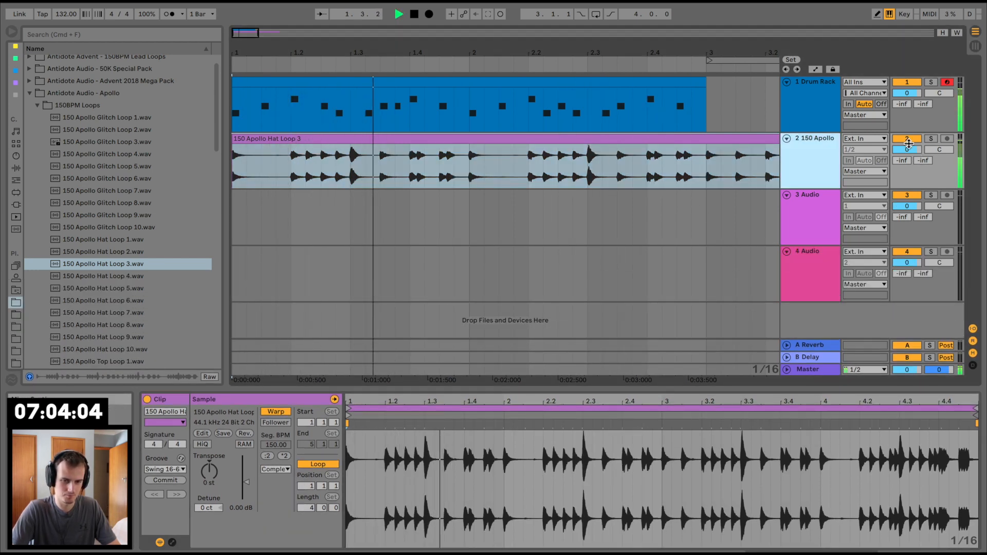
{"action": "left_click_drag", "start_coordinate": [910, 149], "coordinate": [910, 166]}
{"action": "key", "text": "space"}
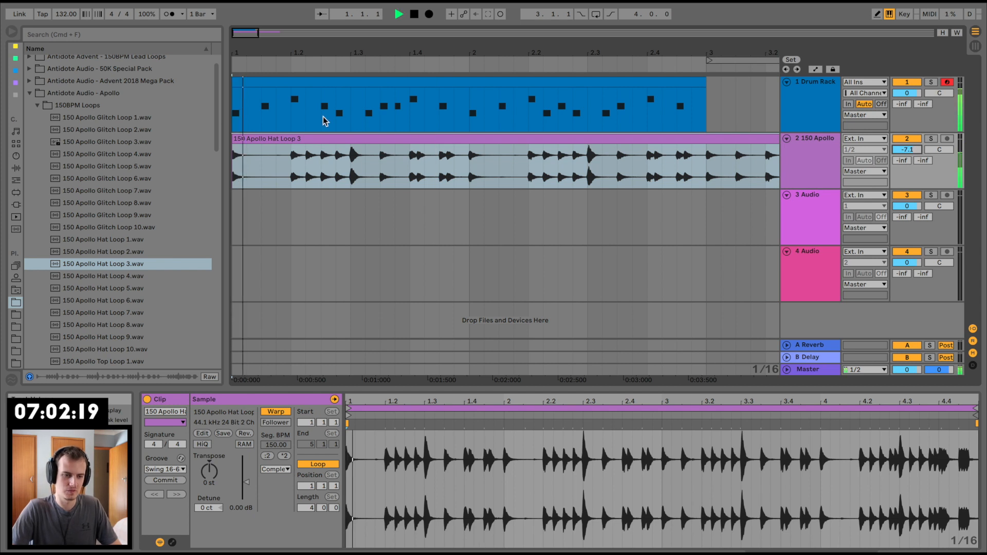
Step: Isolate the accented sixteenth-note hit on 1.3 of the hat loop, move it to 1.2 and play the result
{"action": "left_click", "coordinate": [349, 179]}
{"action": "left_click_drag", "start_coordinate": [350, 179], "coordinate": [372, 149]}
{"action": "key", "text": "space"}
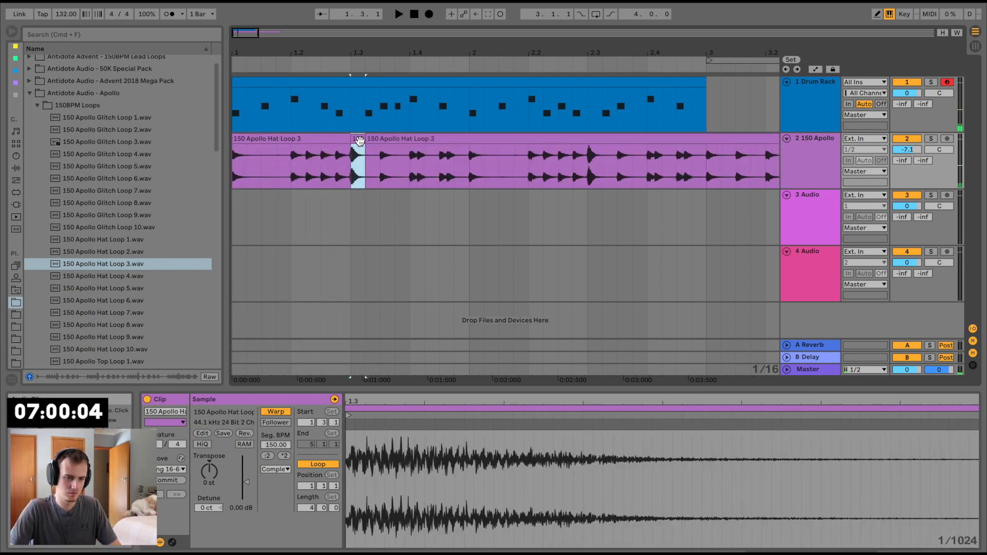
{"action": "left_click_drag", "start_coordinate": [362, 142], "coordinate": [297, 140]}
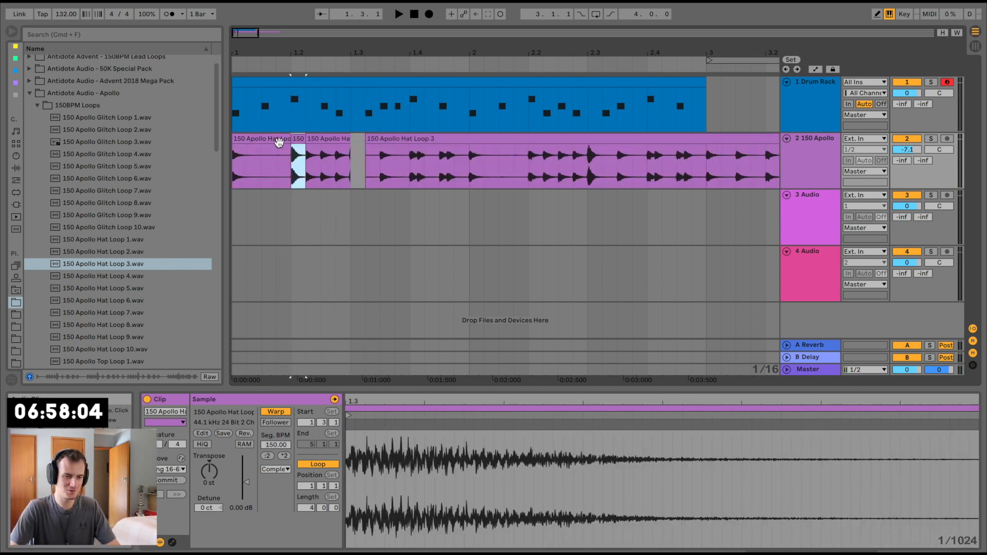
{"action": "key", "text": "space"}
Step: Paste a copy of the accented hit on 1.4 of the hat loop track and play from the start
{"action": "left_click", "coordinate": [410, 159]}
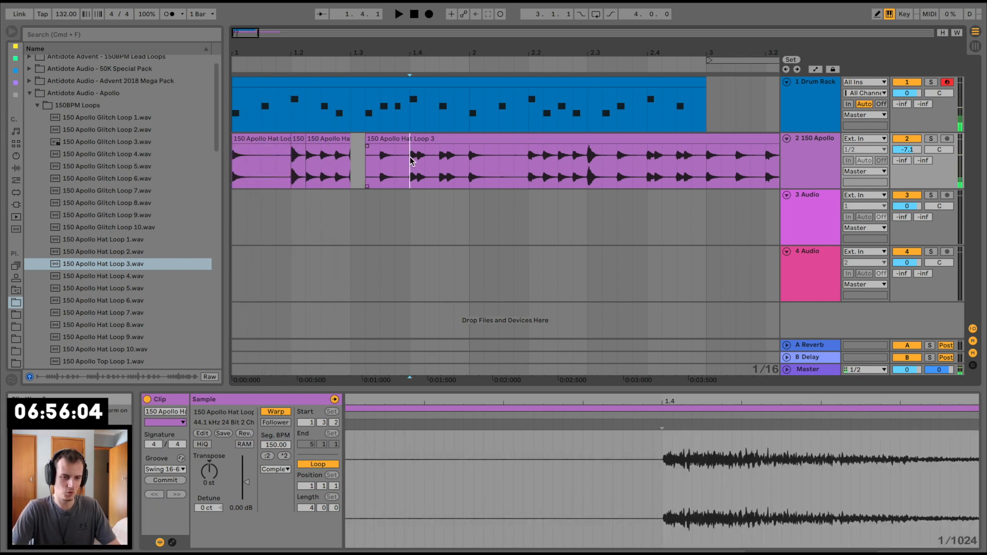
{"action": "key", "text": "super+v"}
{"action": "left_click", "coordinate": [284, 139]}
{"action": "key", "text": "space"}
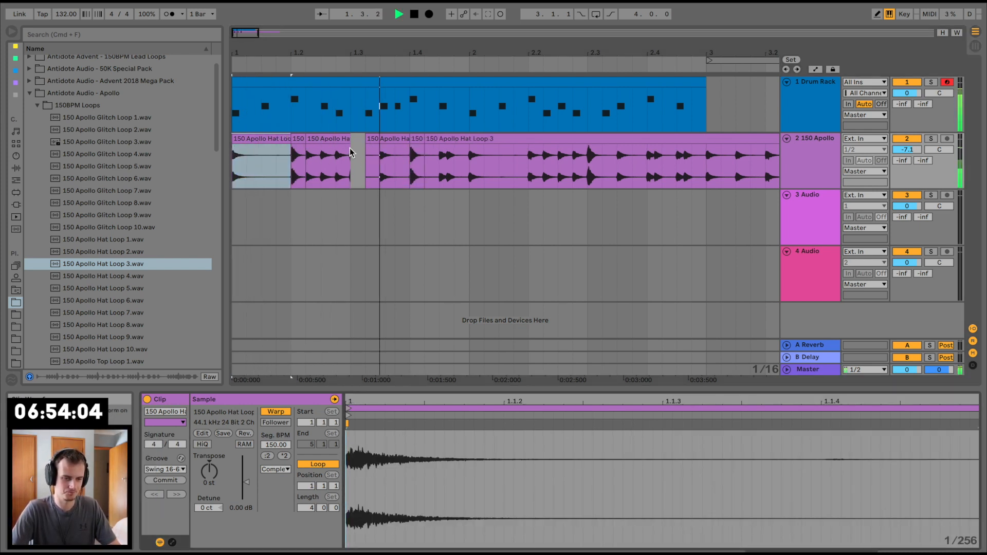
Step: Split the hat loop at bar 2 and delete everything after the split
{"action": "left_click", "coordinate": [468, 172]}
{"action": "key", "text": "super+e"}
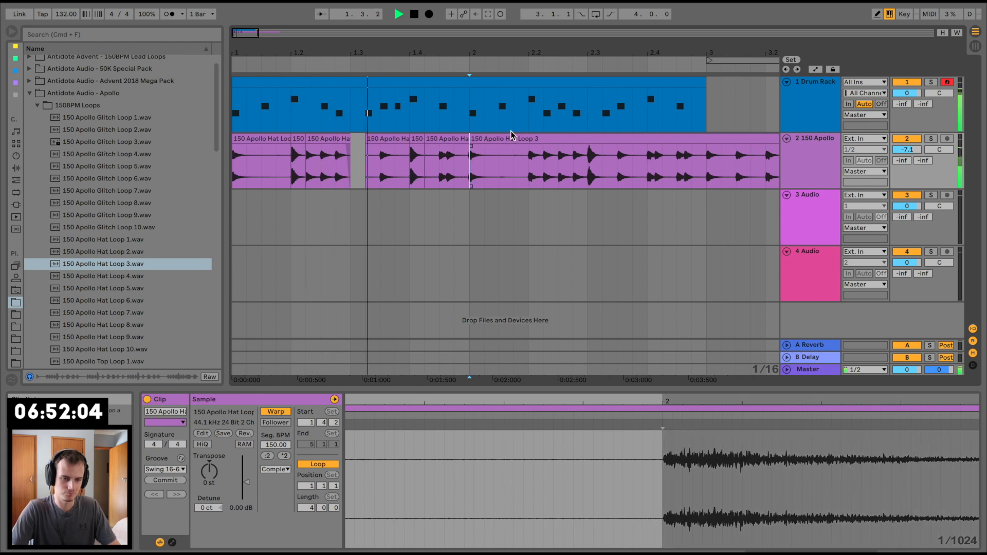
{"action": "left_click", "coordinate": [512, 138]}
{"action": "key", "text": "Delete"}
{"action": "key", "text": "space"}
Step: Fade out the slices ending at 1.3 and at bar 2, and duplicate the first bar of slices into bar 2
{"action": "left_click", "coordinate": [460, 139]}
{"action": "left_click_drag", "start_coordinate": [469, 150], "coordinate": [464, 150]}
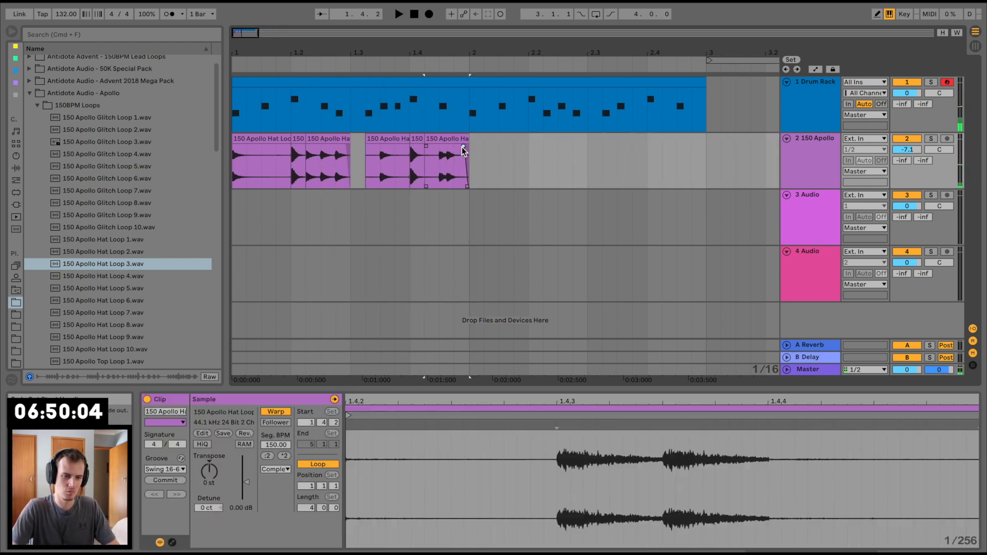
{"action": "left_click", "coordinate": [275, 138], "text": "shift"}
{"action": "key", "text": "super+d"}
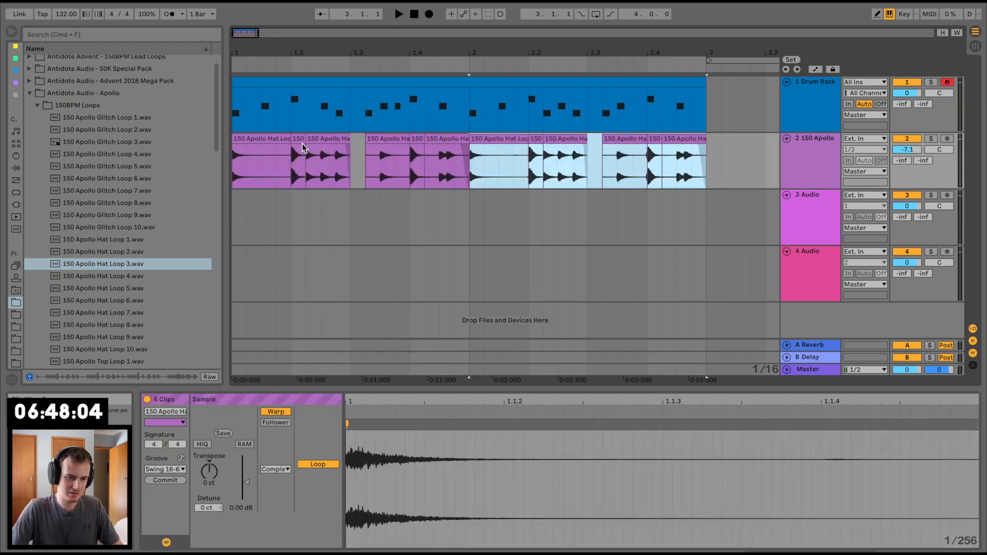
Step: Copy the accented hit slice from 1.2 onto track 3 just before 1.3 and play it
{"action": "left_click_drag", "start_coordinate": [303, 148], "coordinate": [350, 199]}
{"action": "left_click", "coordinate": [300, 201]}
{"action": "key", "text": "space"}
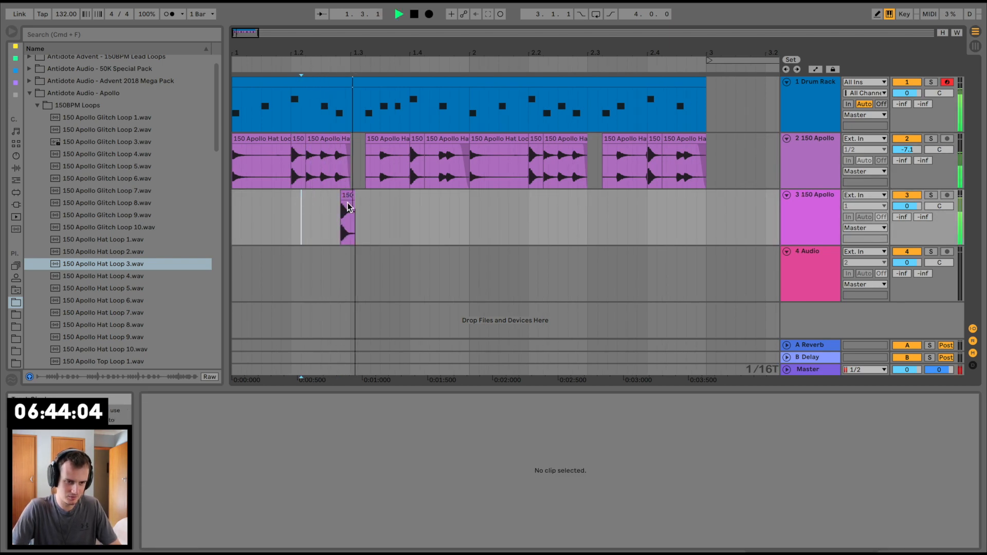
Step: Paste another copy of the hit at 1.3.3 on track 3 and play the pattern
{"action": "key", "text": "space"}
{"action": "left_click", "coordinate": [346, 196]}
{"action": "left_click", "coordinate": [379, 202]}
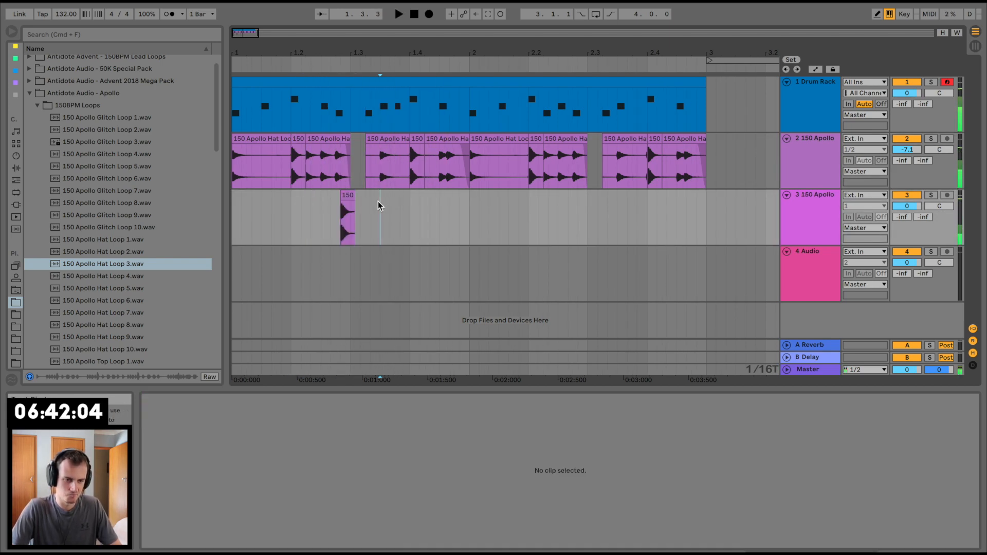
{"action": "key", "text": "super+v"}
{"action": "left_click", "coordinate": [292, 201]}
{"action": "key", "text": "space"}
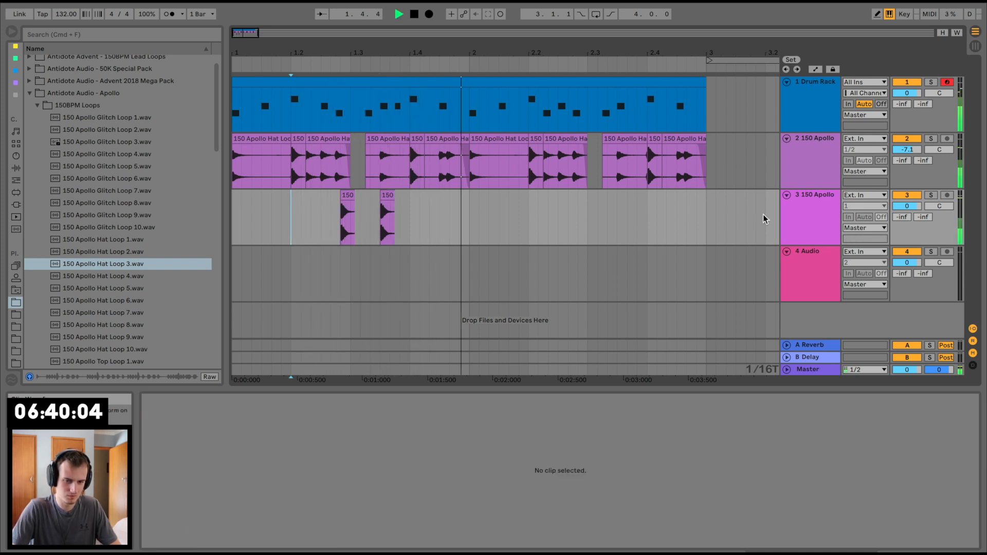
Step: Lower track 3's volume to -15.8 dB and the hat loop track's volume to -9.5 dB, checking the mix in playback
{"action": "key", "text": "space"}
{"action": "left_click_drag", "start_coordinate": [913, 206], "coordinate": [912, 237]}
{"action": "key", "text": "space"}
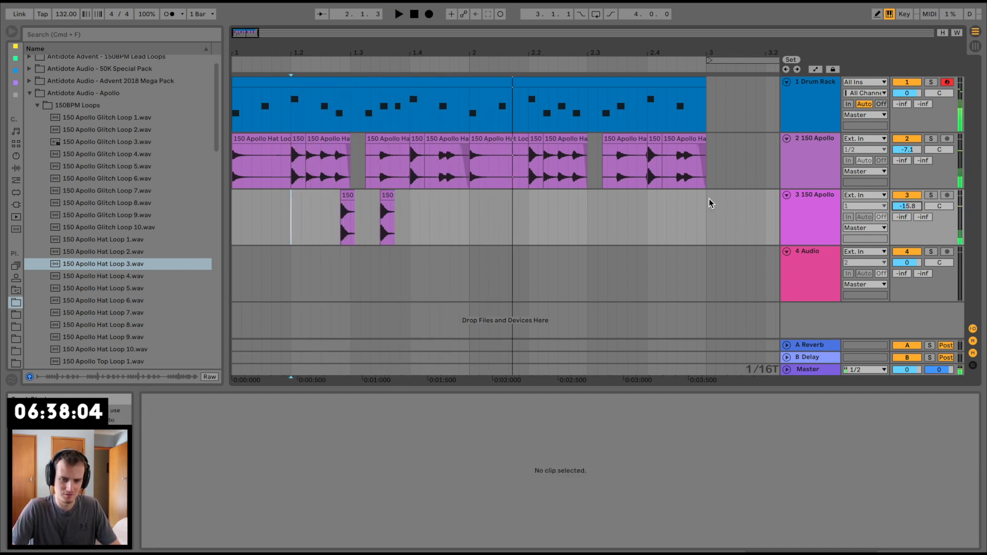
{"action": "key", "text": "space"}
{"action": "left_click_drag", "start_coordinate": [908, 150], "coordinate": [908, 155]}
{"action": "key", "text": "space"}
Step: Set the hat loop track's volume to -8.1 dB and group the Drum Rack track with both Apollo tracks
{"action": "left_click", "coordinate": [820, 123]}
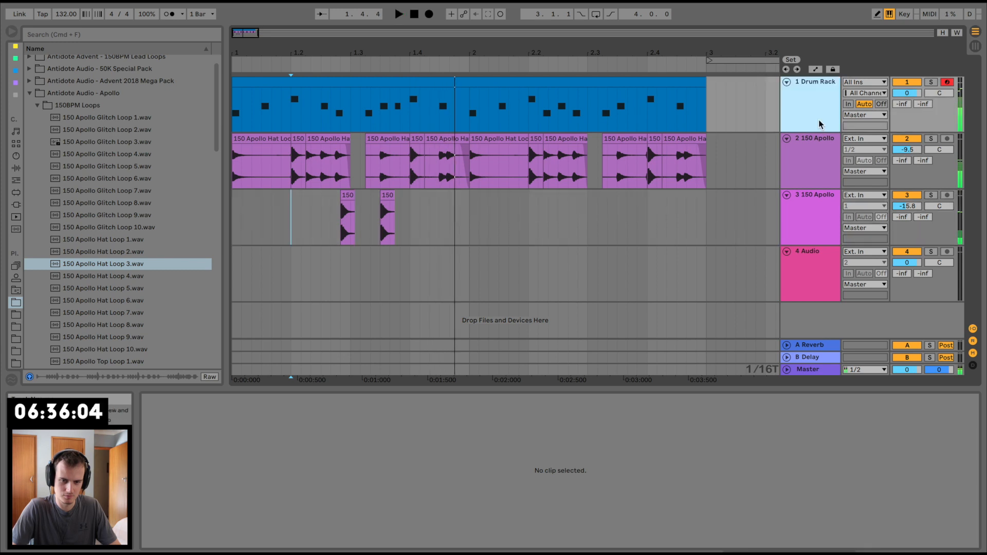
{"action": "key", "text": "space"}
{"action": "key", "text": "space"}
{"action": "left_click", "coordinate": [826, 216], "text": "shift"}
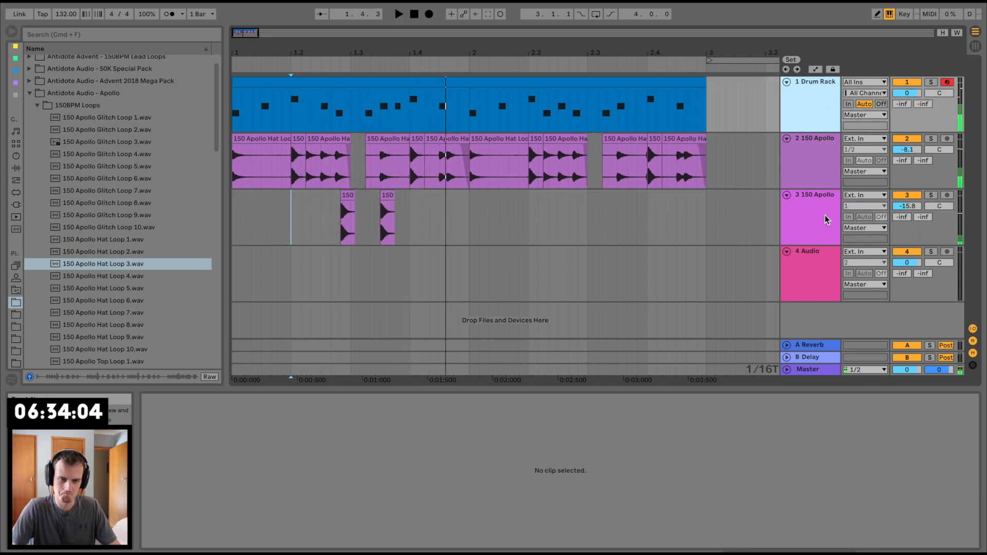
{"action": "key", "text": "super+g"}
Step: Add a Saturator to the drum group with Drive at 9.14 dB and Base at 2.86, and play the group
{"action": "left_click", "coordinate": [16, 168]}
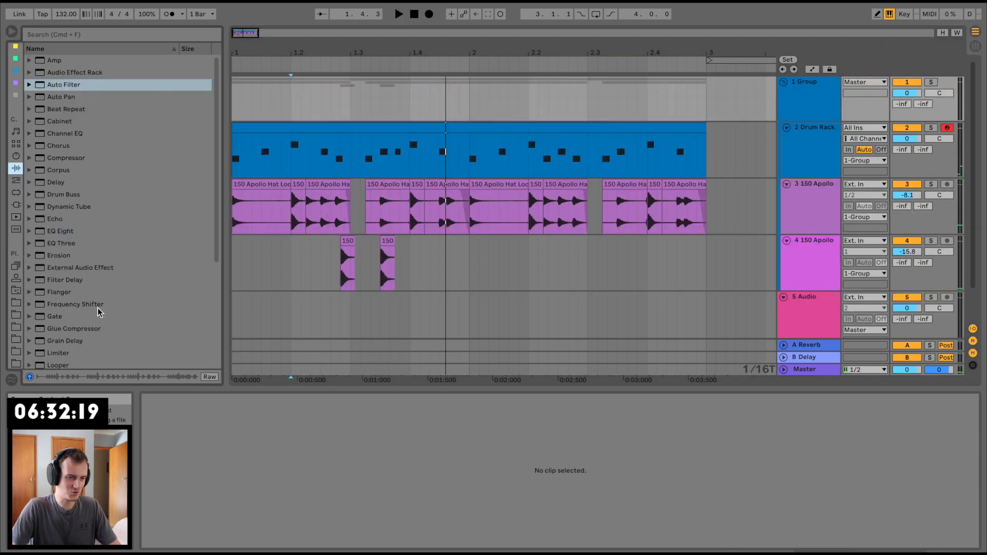
{"action": "scroll", "coordinate": [97, 310], "scroll_direction": "down", "scroll_amount": 5}
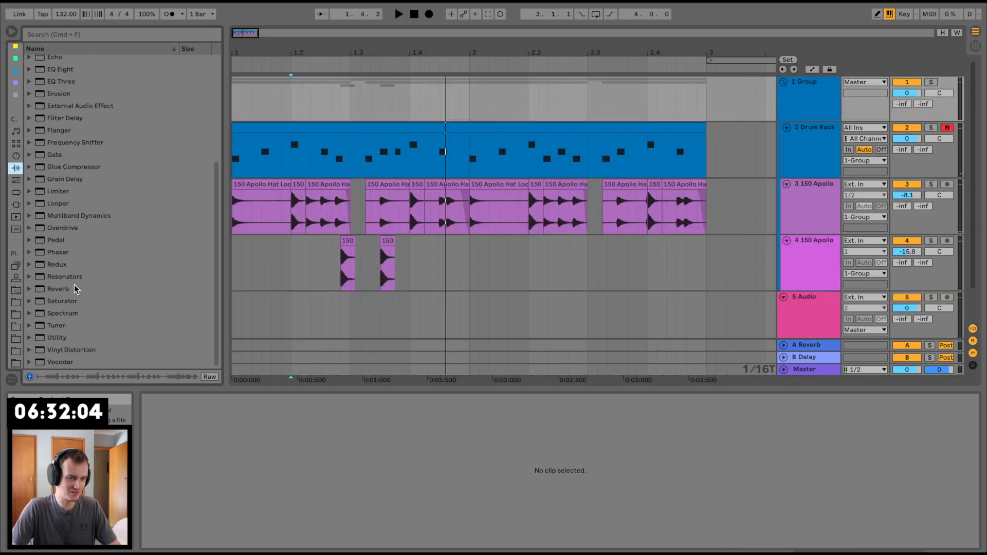
{"action": "double_click", "coordinate": [62, 301]}
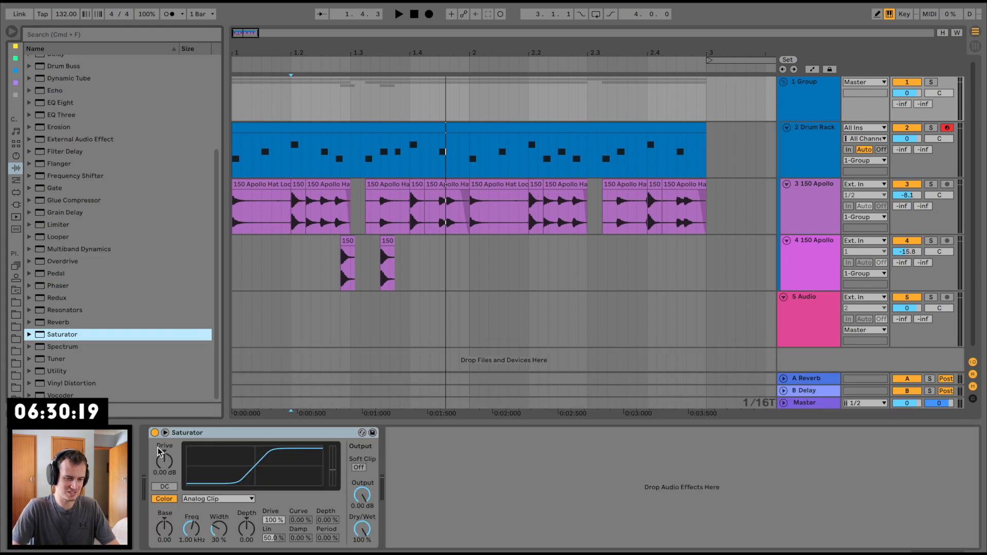
{"action": "left_click_drag", "start_coordinate": [160, 452], "coordinate": [167, 474]}
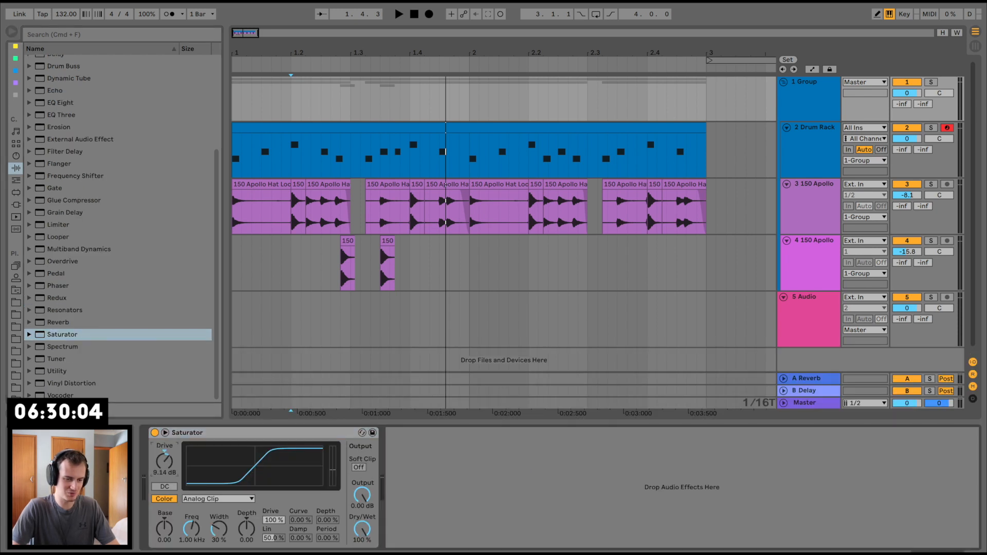
{"action": "key", "text": "space"}
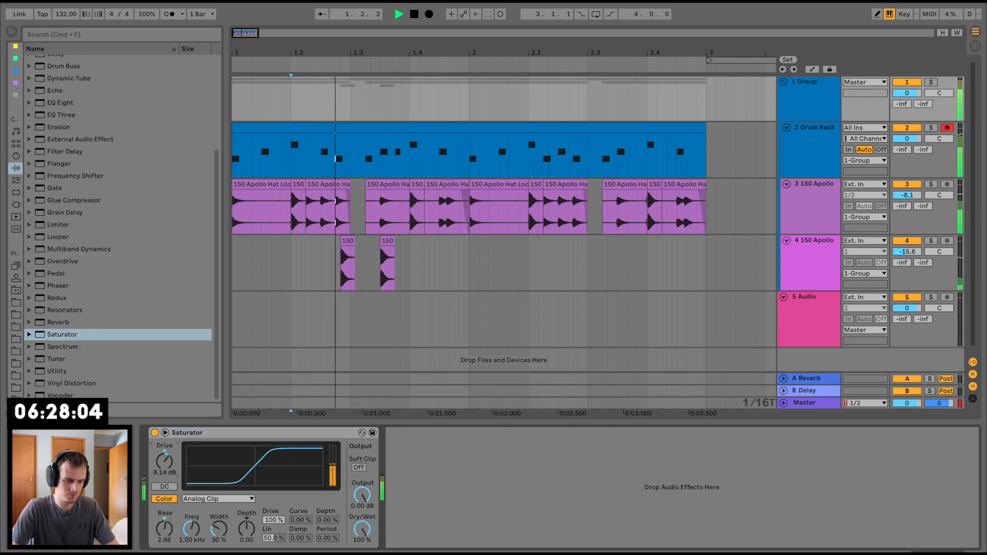
Step: Play the saturated drum group and open the Drum Rack clip's notes to review the pattern
{"action": "left_click", "coordinate": [260, 125]}
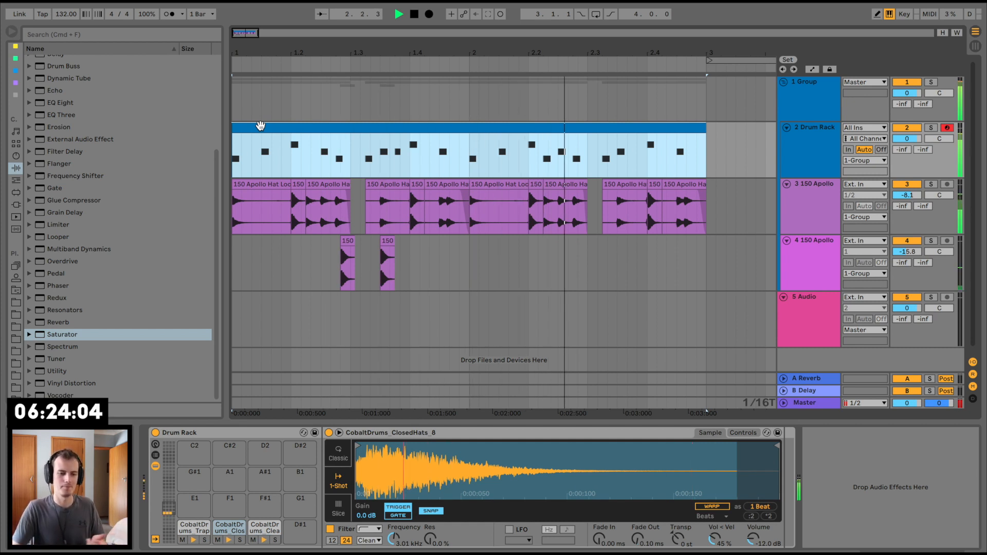
{"action": "key", "text": "space"}
{"action": "key", "text": "space"}
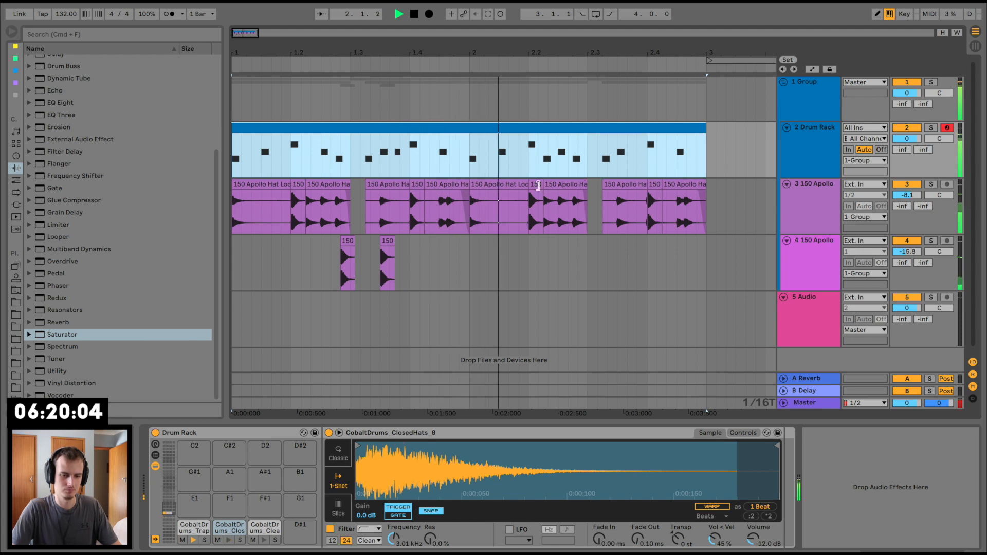
{"action": "left_click", "coordinate": [566, 206]}
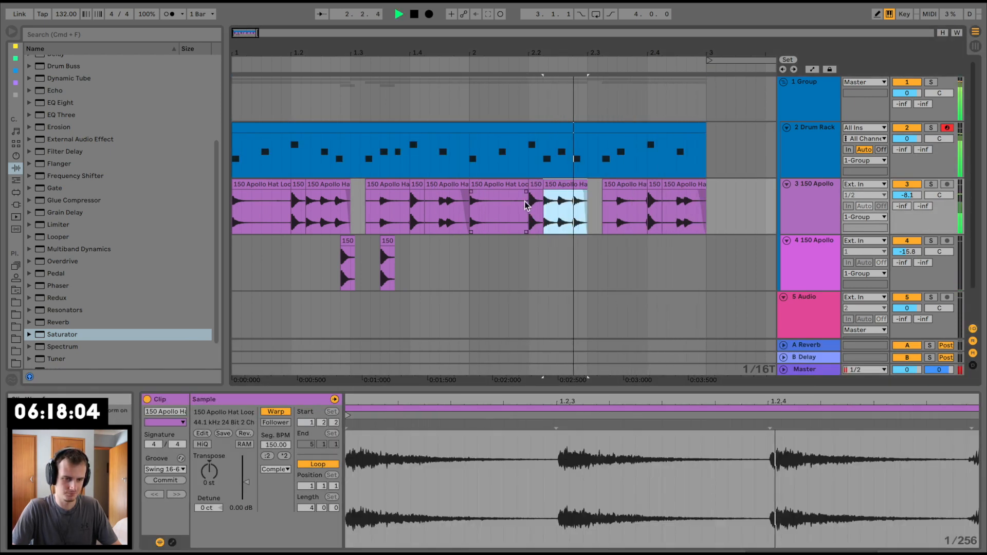
{"action": "left_click", "coordinate": [423, 133]}
{"action": "key", "text": "space"}
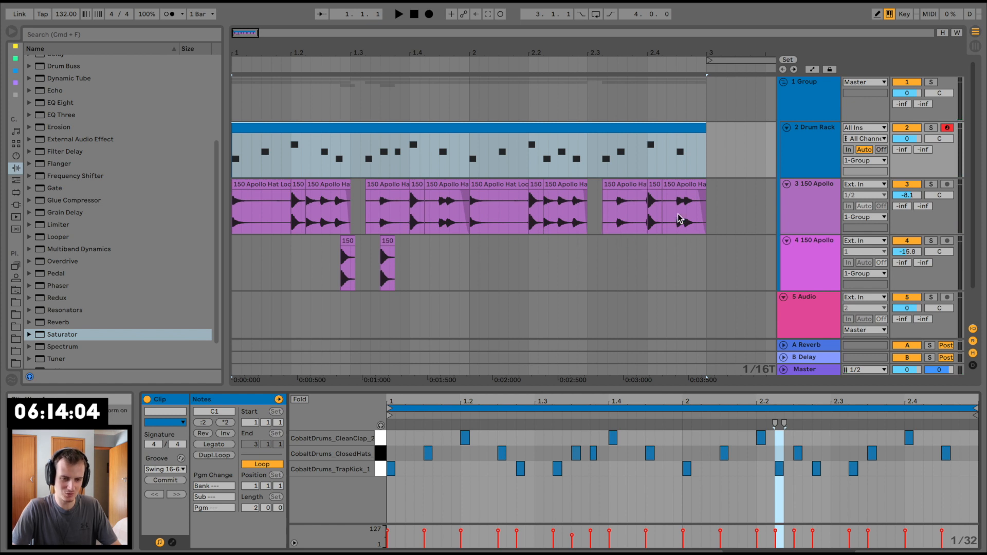
Step: Try Beats warp mode with forward-only transient playback and an envelope of 64 on all track 3 hat clips, and restore Complex
{"action": "left_click", "coordinate": [722, 190]}
{"action": "left_click", "coordinate": [686, 188]}
{"action": "left_click", "coordinate": [256, 188], "text": "shift"}
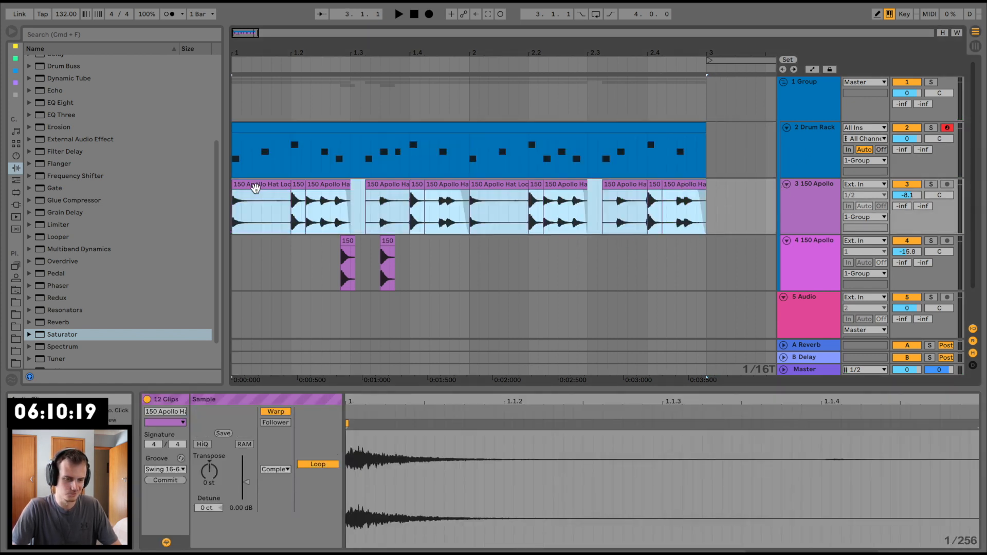
{"action": "left_click", "coordinate": [273, 470]}
{"action": "left_click", "coordinate": [269, 475]}
{"action": "key", "text": "space"}
{"action": "left_click", "coordinate": [268, 500]}
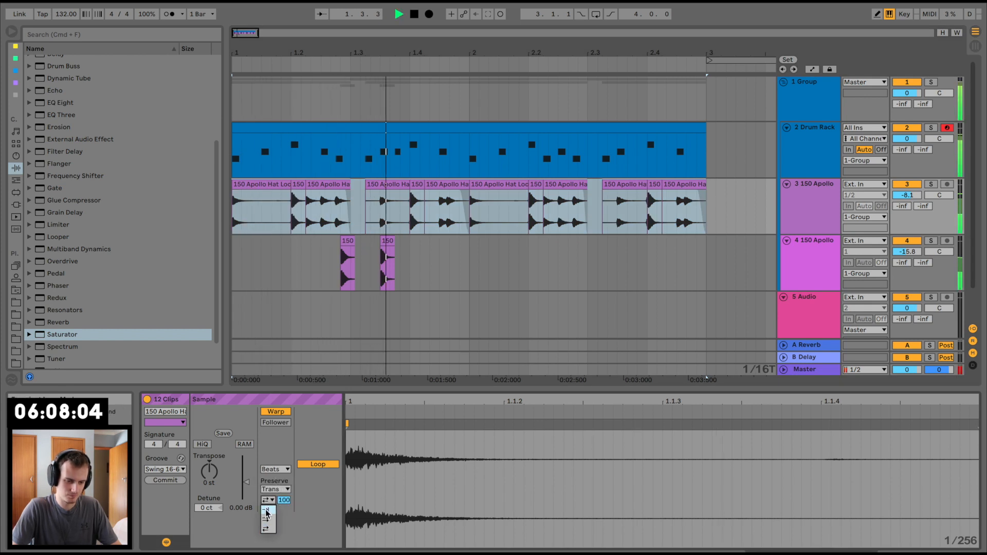
{"action": "left_click", "coordinate": [266, 511]}
{"action": "left_click_drag", "start_coordinate": [280, 503], "coordinate": [280, 521]}
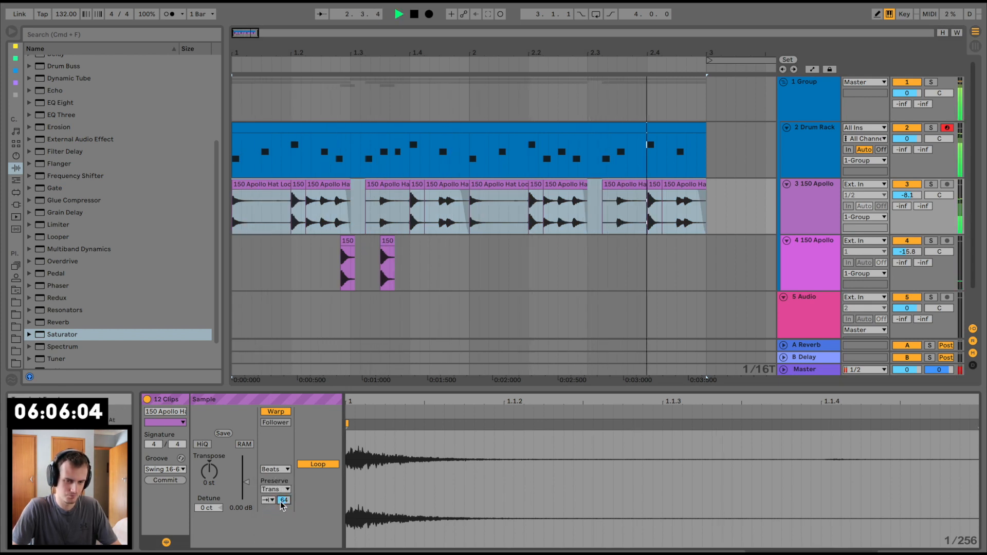
{"action": "key", "text": "space"}
{"action": "left_click", "coordinate": [276, 469]}
{"action": "left_click", "coordinate": [277, 515]}
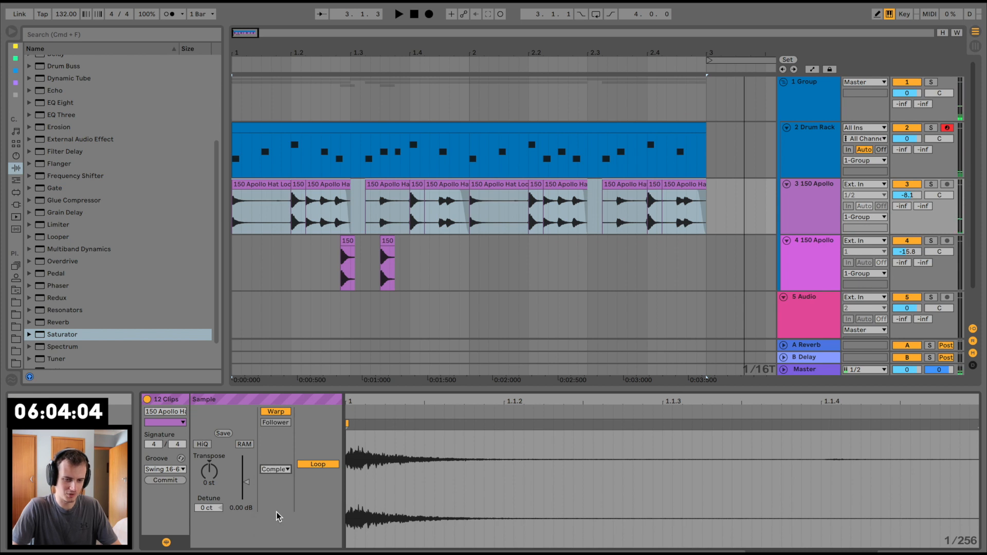
Step: Collapse the drum group and insert a new MIDI track directly below it
{"action": "left_click_drag", "start_coordinate": [764, 386], "coordinate": [762, 504]}
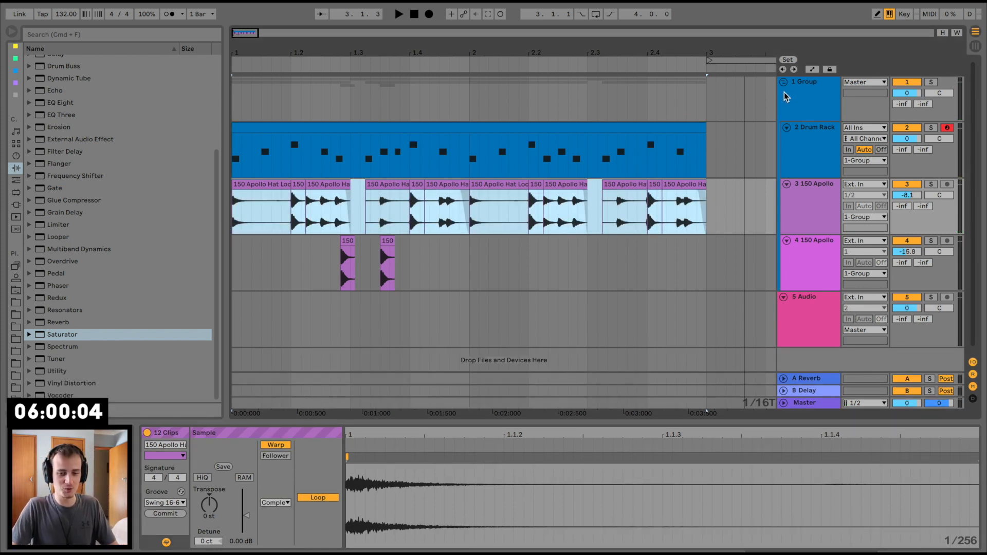
{"action": "left_click", "coordinate": [784, 83]}
{"action": "left_click", "coordinate": [808, 94]}
{"action": "left_click", "coordinate": [810, 82]}
{"action": "key", "text": "super+shift+t"}
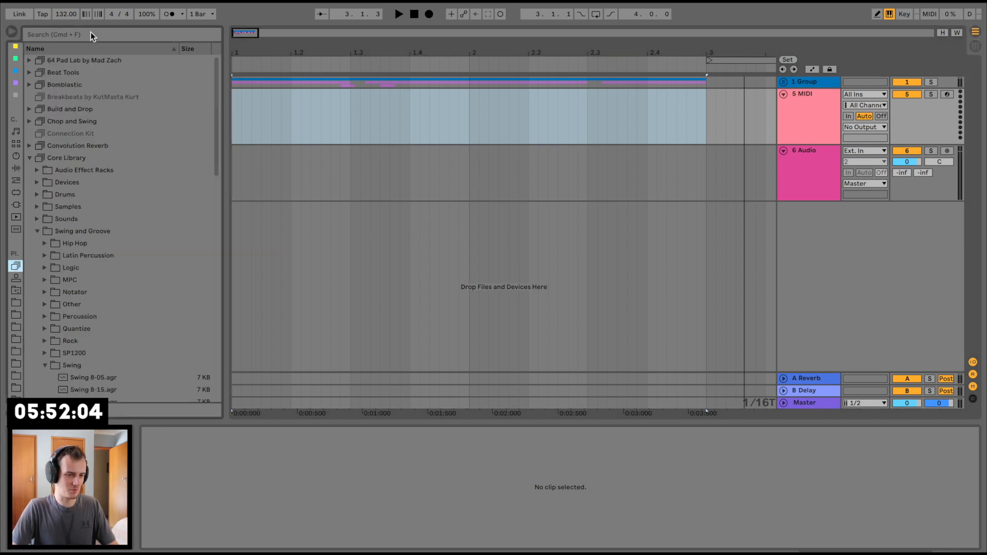
Step: Collapse the Core Library and open the Chop and Swing pack's Bass sounds folder
{"action": "left_click", "coordinate": [90, 34]}
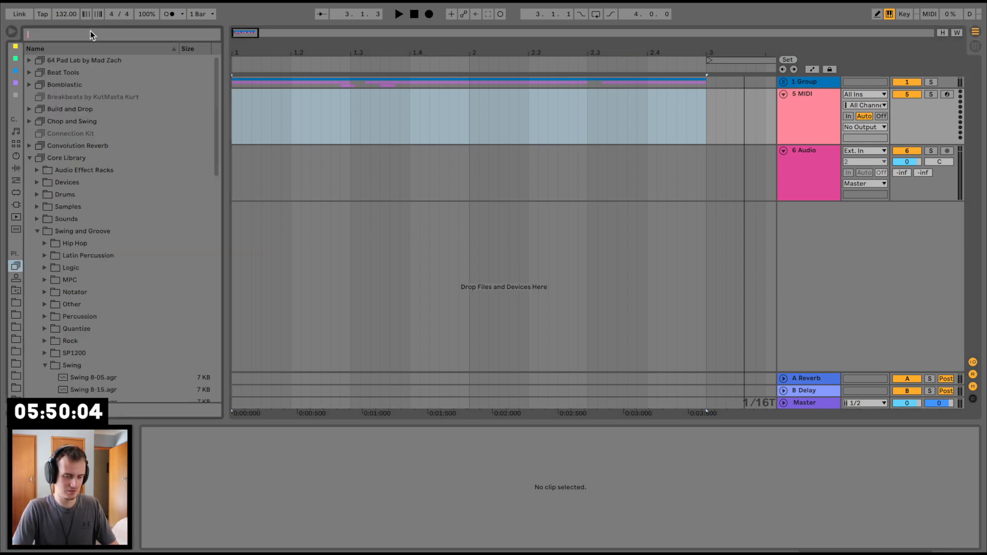
{"action": "left_click", "coordinate": [29, 157]}
{"action": "left_click", "coordinate": [29, 122]}
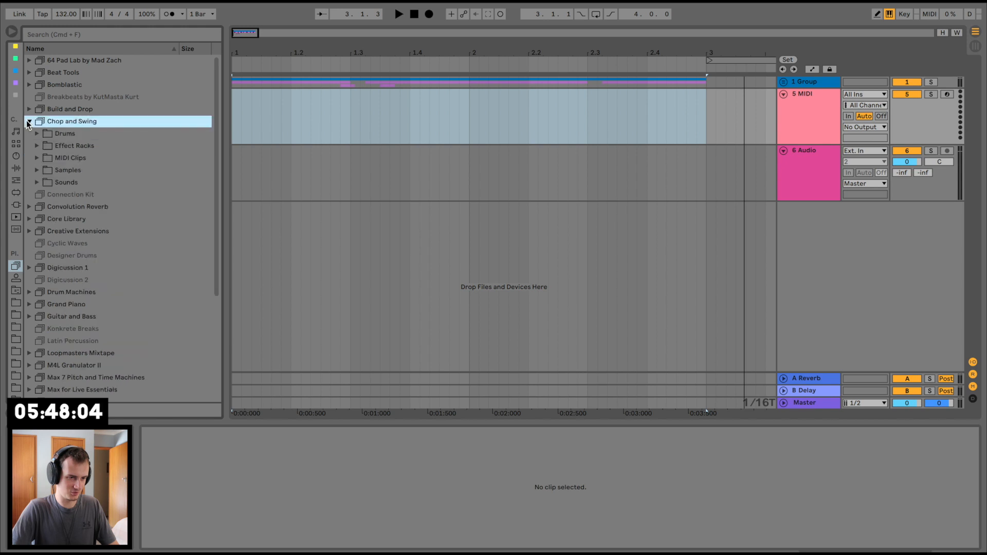
{"action": "left_click", "coordinate": [37, 182]}
{"action": "left_click", "coordinate": [43, 195]}
Step: Audition the Chop and Swing bass presets, from Dirty Sub down to New Old Sub
{"action": "left_click", "coordinate": [82, 266]}
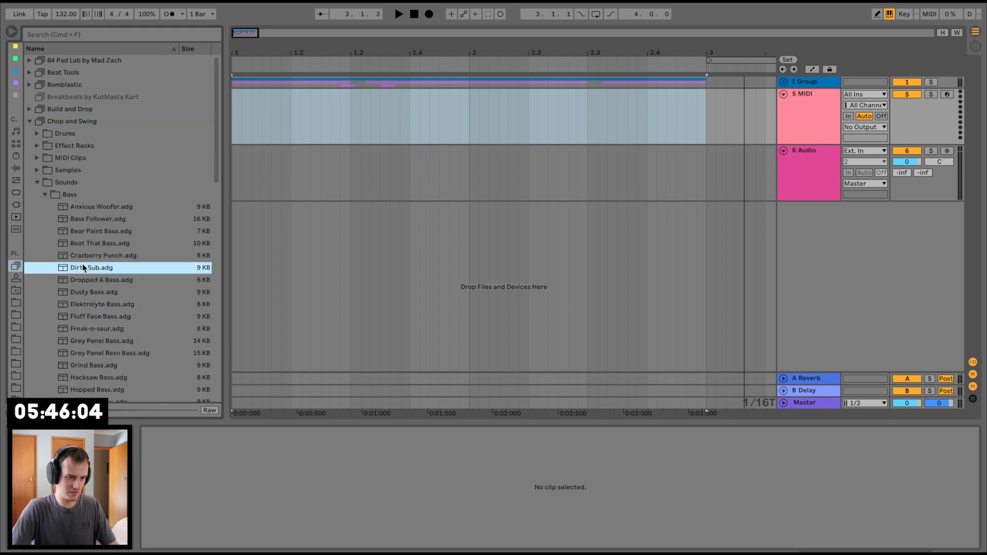
{"action": "scroll", "coordinate": [82, 264], "scroll_direction": "down", "scroll_amount": 2}
{"action": "left_click", "coordinate": [82, 264]}
{"action": "left_click", "coordinate": [101, 277]}
{"action": "key", "text": "Down"}
{"action": "key", "text": "Down"}
{"action": "key", "text": "Down"}
{"action": "key", "text": "Down"}
{"action": "key", "text": "Down"}
{"action": "key", "text": "Down"}
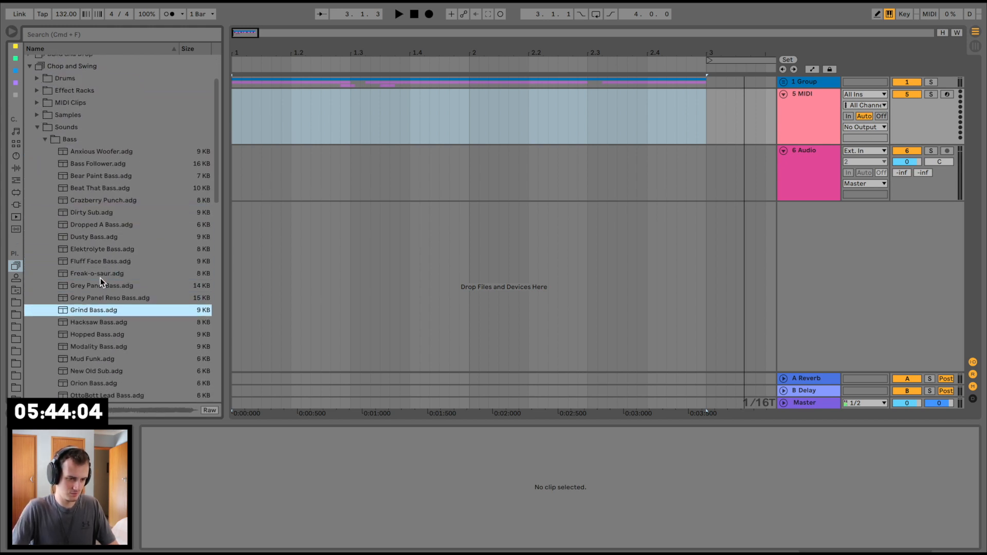
{"action": "key", "text": "Down"}
{"action": "key", "text": "Down"}
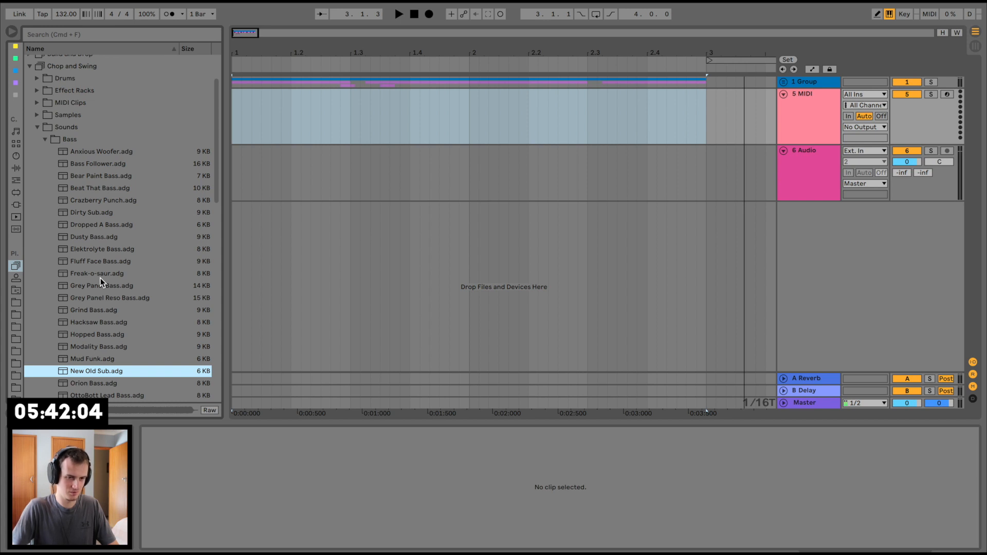
Step: Load New Old Sub onto the new MIDI track and set its Spread to 0% and Pitch Envelope to 34%
{"action": "left_click_drag", "start_coordinate": [92, 372], "coordinate": [252, 461]}
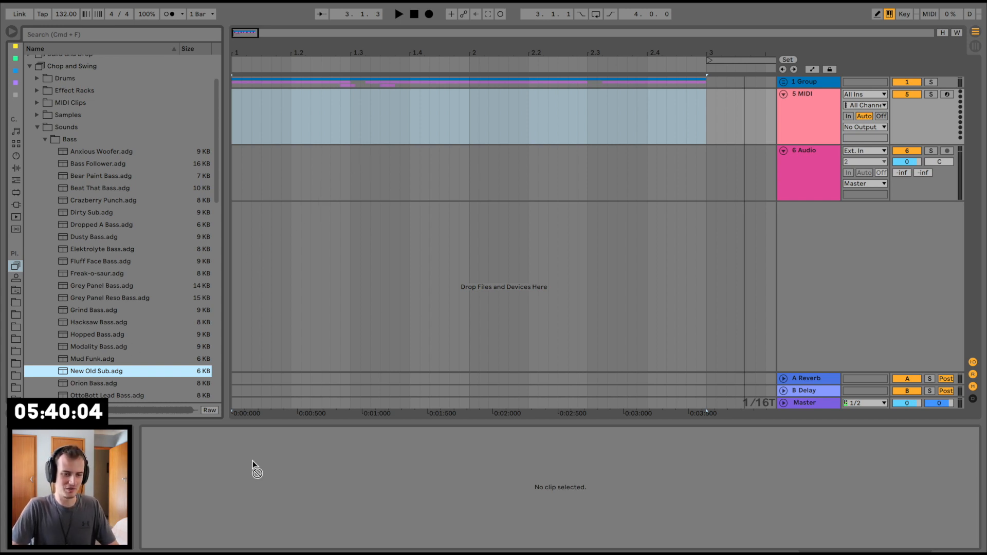
{"action": "left_click_drag", "start_coordinate": [377, 110], "coordinate": [303, 119]}
{"action": "left_click", "coordinate": [301, 119]}
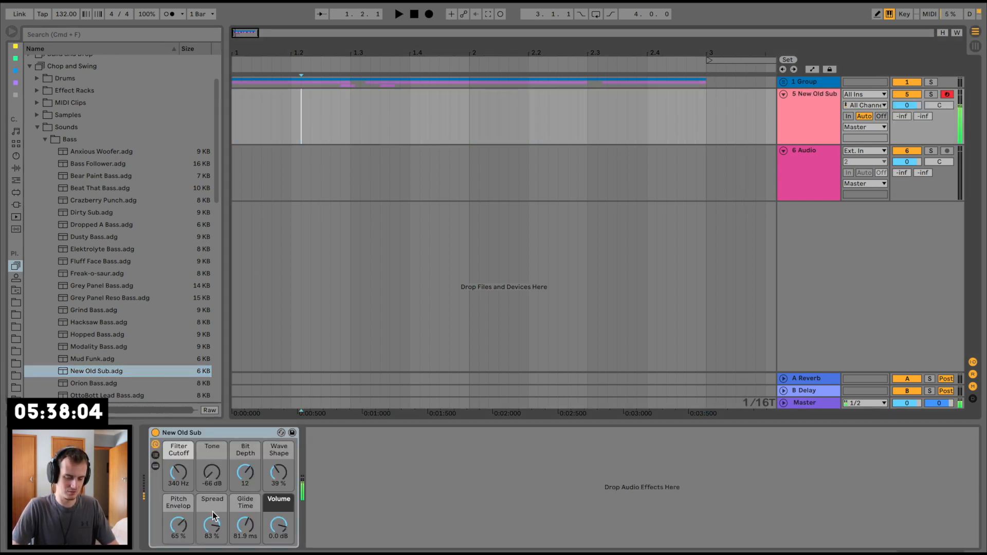
{"action": "left_click_drag", "start_coordinate": [216, 525], "coordinate": [216, 550]}
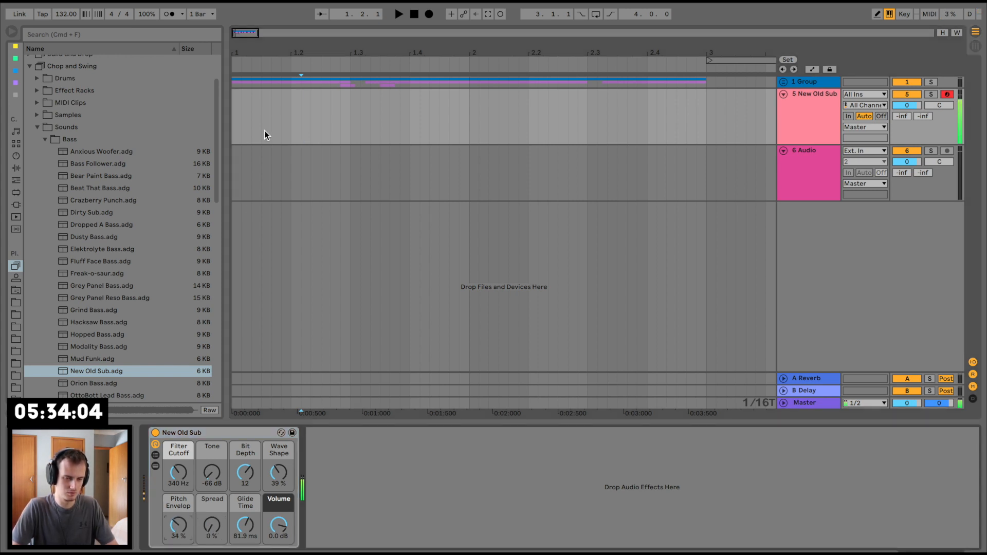
Step: Duplicate the two-bar drum group pattern until it reaches bar 9 and loop those eight bars
{"action": "left_click_drag", "start_coordinate": [322, 53], "coordinate": [323, 23]}
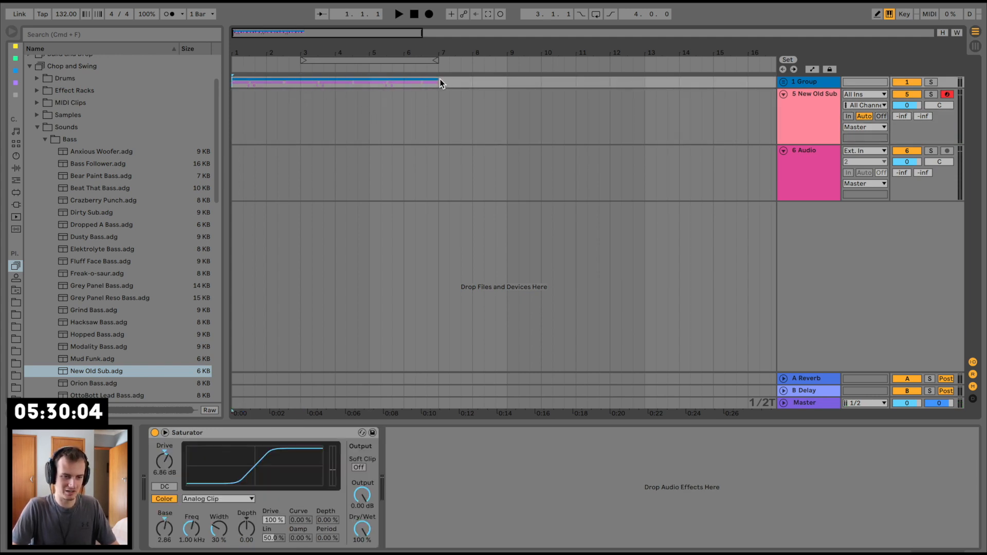
{"action": "left_click_drag", "start_coordinate": [375, 78], "coordinate": [372, 76]}
{"action": "key", "text": "super+d"}
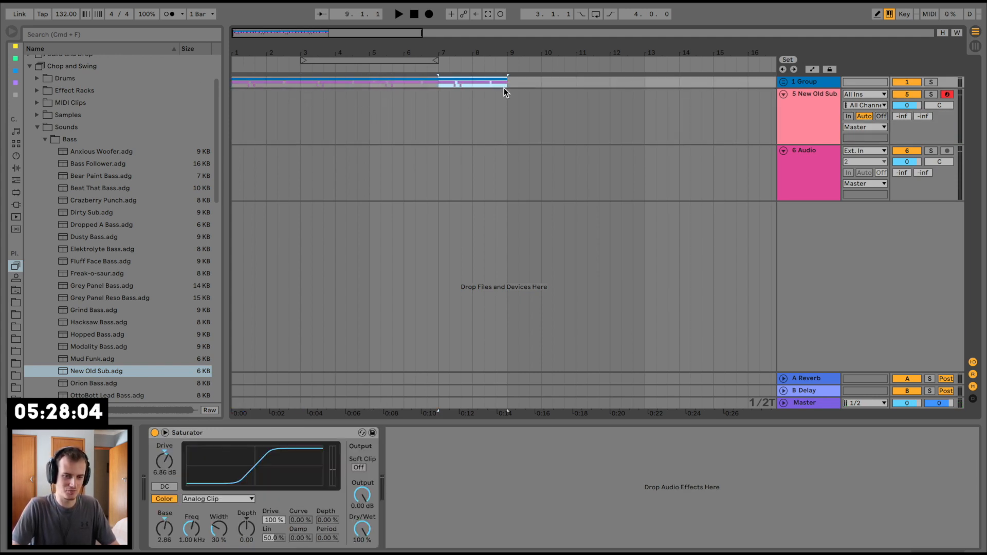
{"action": "left_click_drag", "start_coordinate": [506, 84], "coordinate": [201, 74]}
{"action": "key", "text": "super+l"}
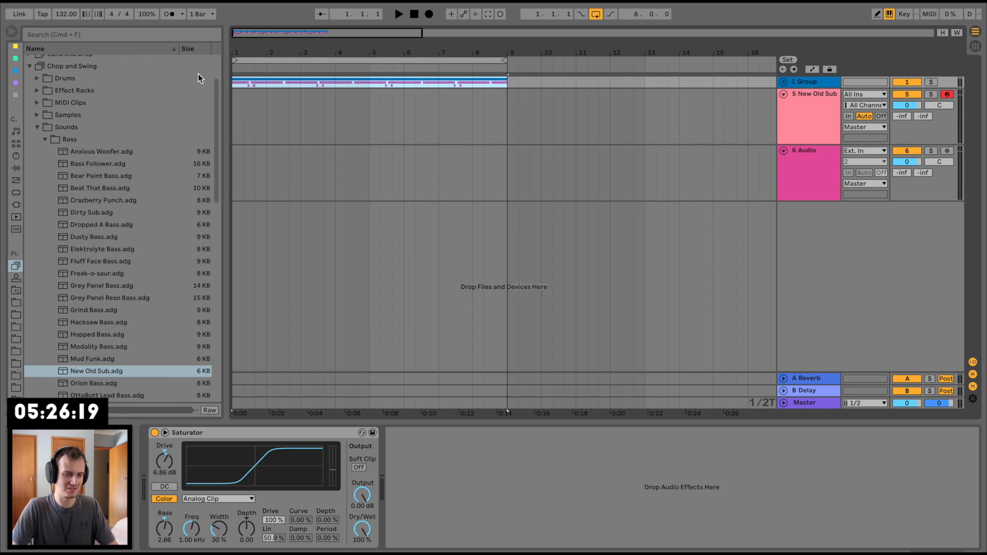
Step: Add the C Minor scale preset ahead of New Old Sub and set its Base to F
{"action": "left_click", "coordinate": [17, 182]}
{"action": "left_click", "coordinate": [40, 133]}
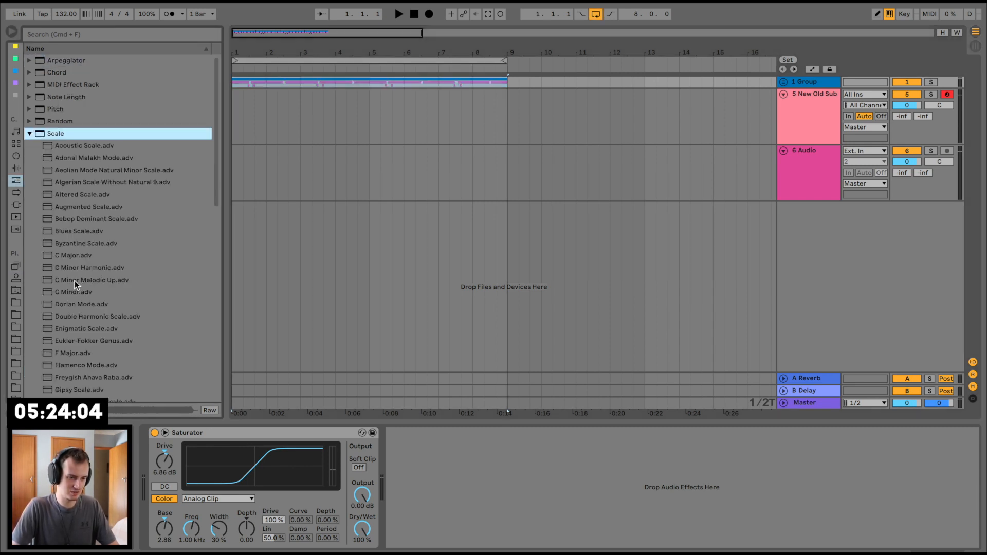
{"action": "left_click_drag", "start_coordinate": [75, 291], "coordinate": [340, 126]}
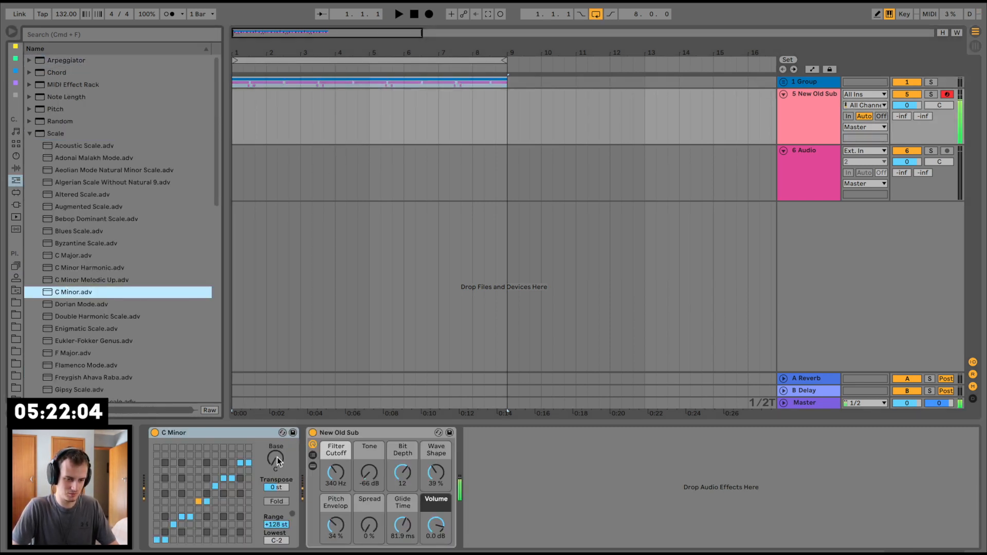
{"action": "left_click_drag", "start_coordinate": [277, 461], "coordinate": [277, 448]}
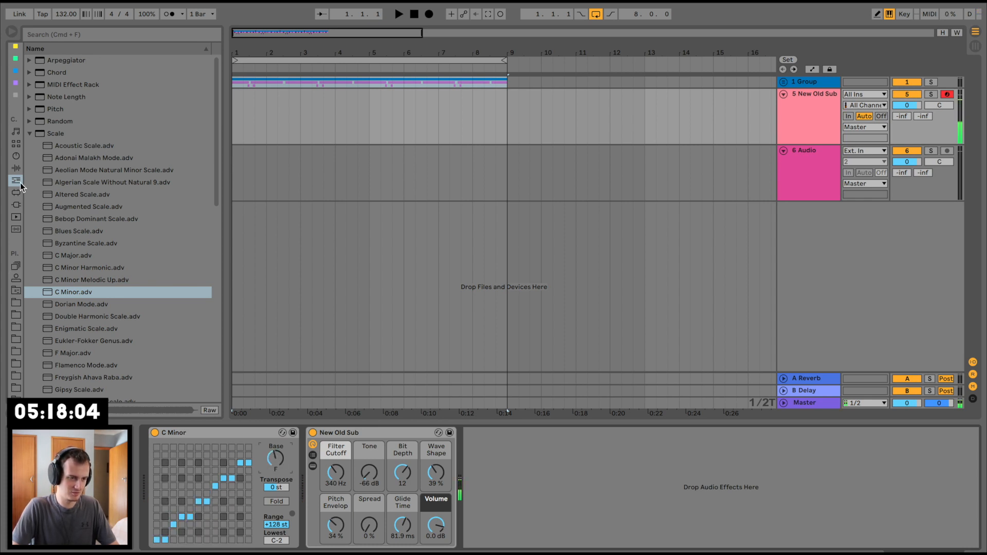
Step: Add a Compressor after New Old Sub with Sidechain fed from 2-Drum Rack's CobaltDrums TrapKick 1, Post FX
{"action": "left_click", "coordinate": [16, 168]}
{"action": "scroll", "coordinate": [58, 146], "scroll_direction": "up", "scroll_amount": 3}
{"action": "left_click", "coordinate": [57, 159]}
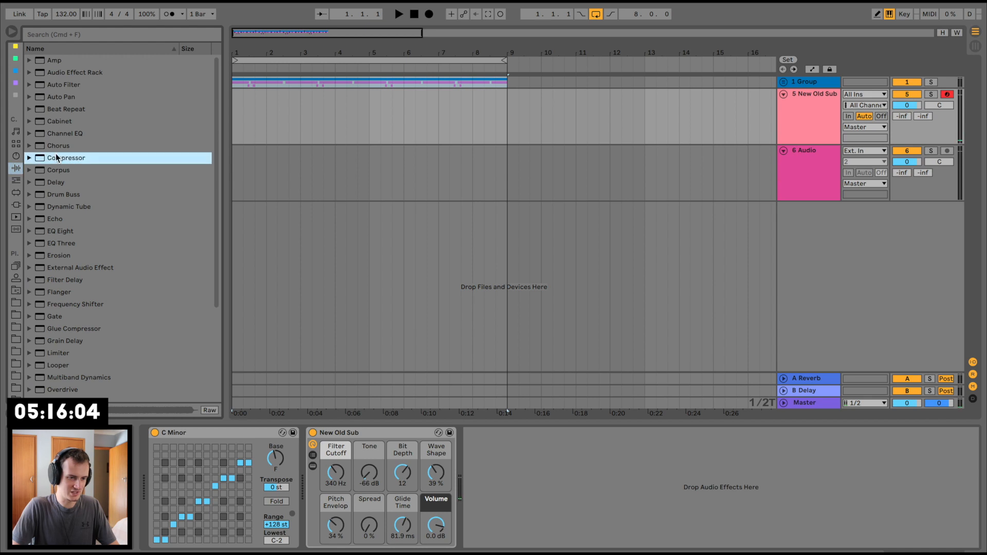
{"action": "left_click_drag", "start_coordinate": [397, 132], "coordinate": [536, 485]}
{"action": "left_click", "coordinate": [480, 434]}
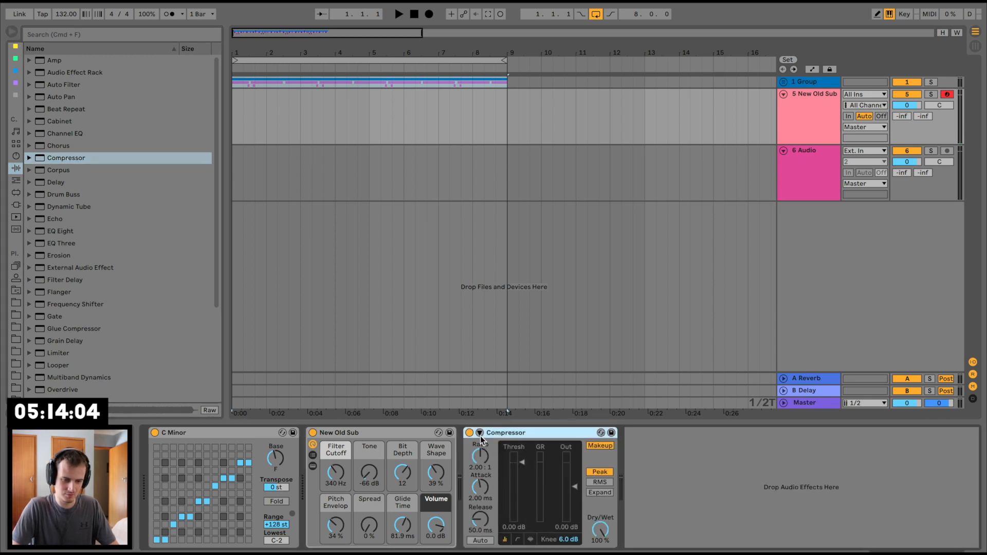
{"action": "left_click", "coordinate": [482, 445]}
{"action": "left_click", "coordinate": [496, 465]}
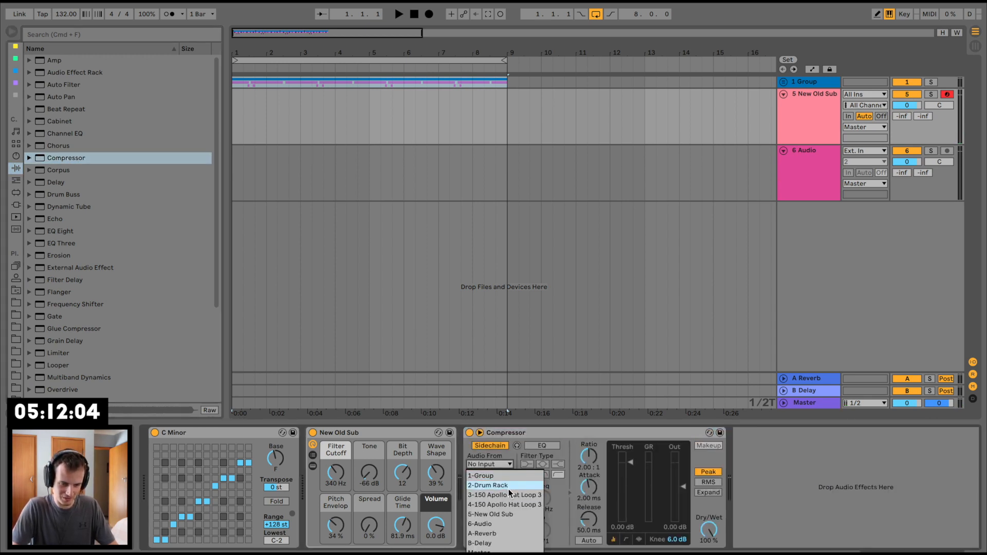
{"action": "left_click", "coordinate": [506, 486]}
{"action": "left_click", "coordinate": [503, 474]}
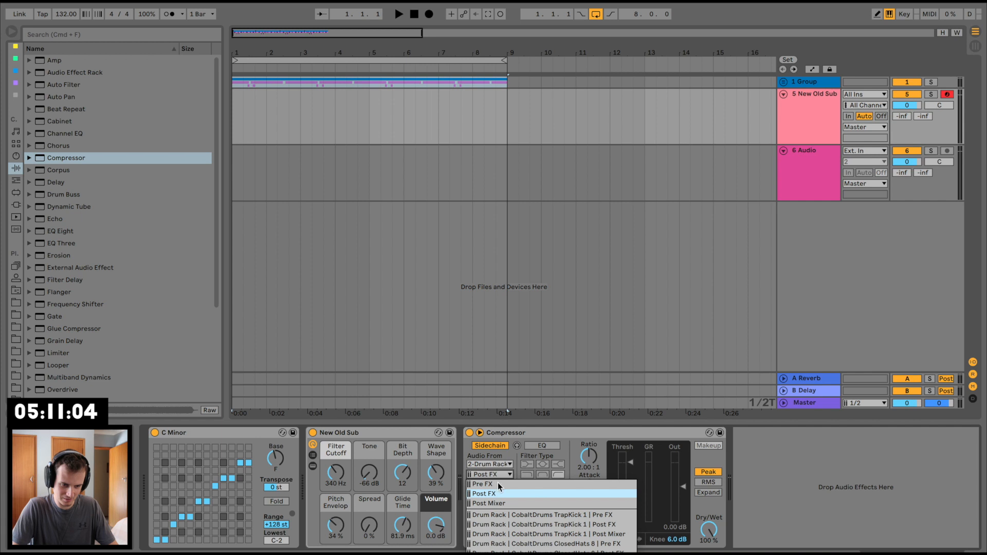
{"action": "left_click", "coordinate": [520, 524]}
Step: During playback, set the Compressor to threshold -30 dB, ratio 8:1, attack 0.07 ms and release 11.8 ms, and New Old Sub's Pitch Envelope to about 19%
{"action": "key", "text": "space"}
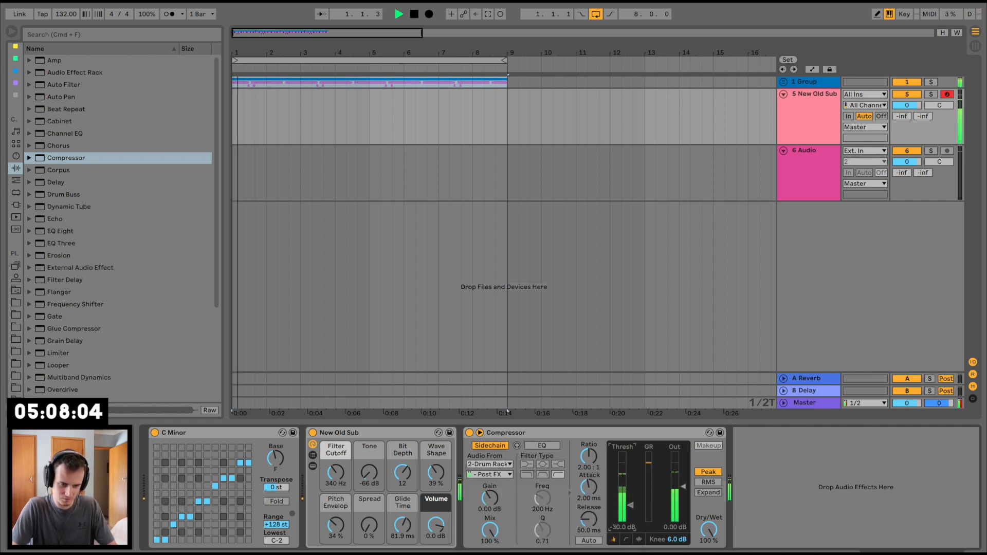
{"action": "left_click_drag", "start_coordinate": [590, 458], "coordinate": [590, 430]}
{"action": "left_click", "coordinate": [590, 487]}
{"action": "left_click_drag", "start_coordinate": [590, 486], "coordinate": [590, 538]}
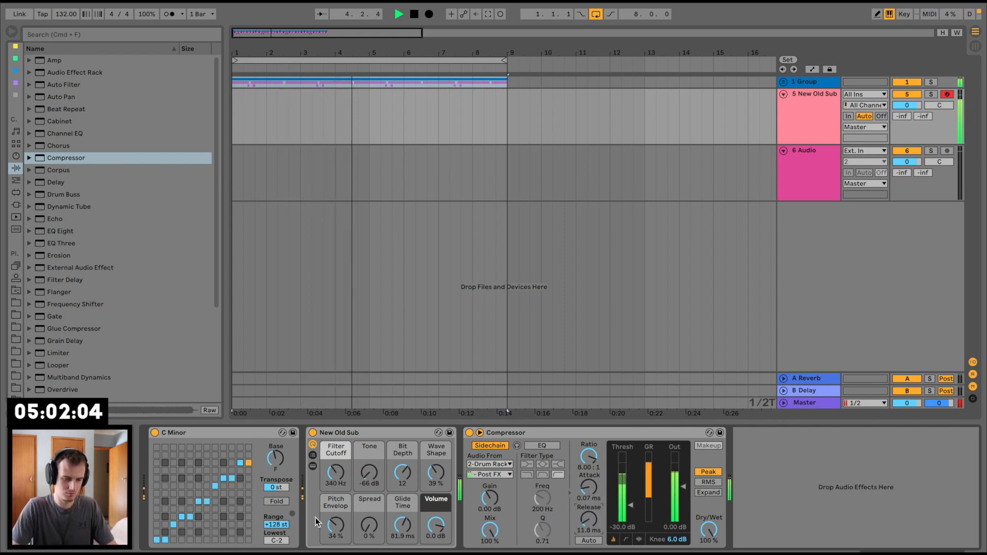
{"action": "left_click_drag", "start_coordinate": [336, 529], "coordinate": [337, 540]}
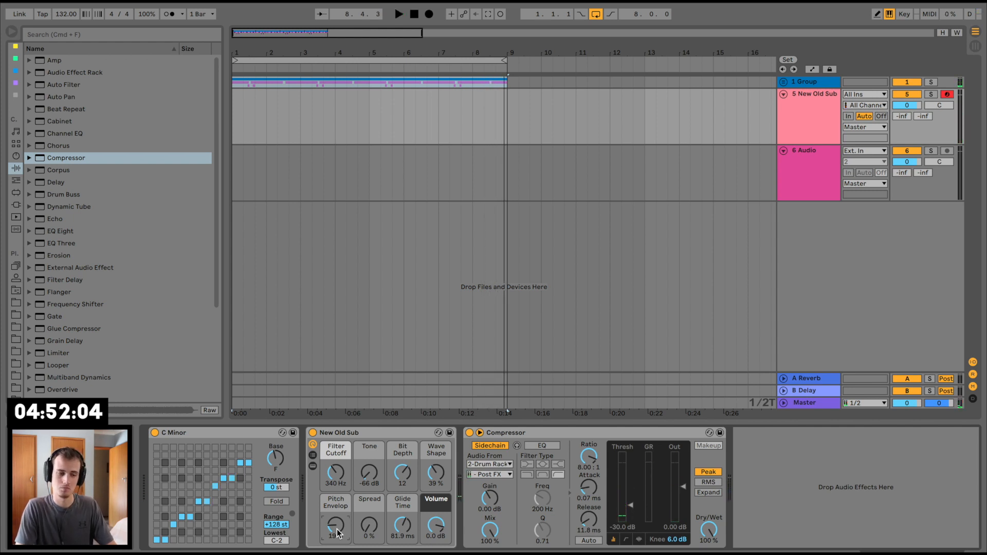
Step: Duplicate the eight-bar drum section out to bar 17 and set the loop to all 16 bars
{"action": "key", "text": "super+d"}
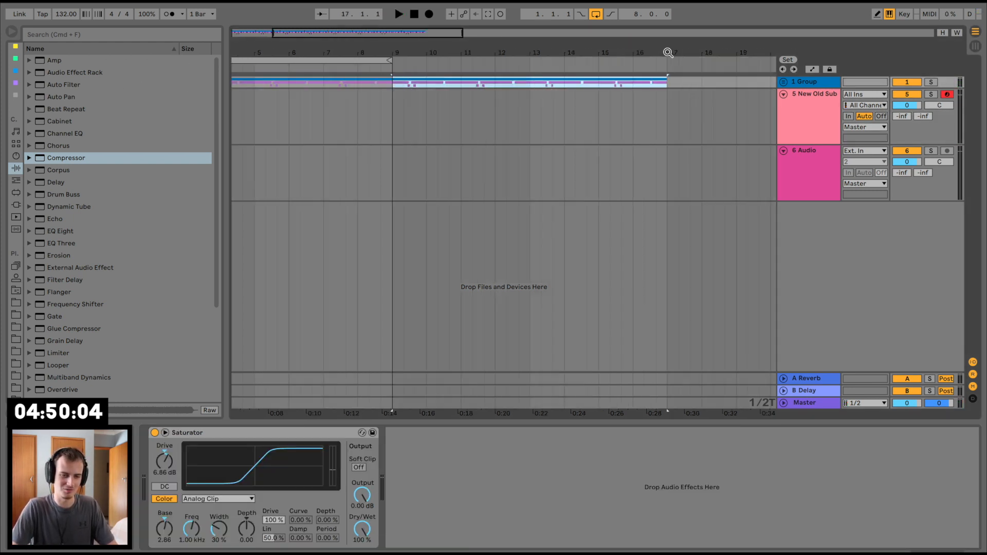
{"action": "left_click", "coordinate": [596, 18]}
{"action": "left_click_drag", "start_coordinate": [553, 47], "coordinate": [496, 50]}
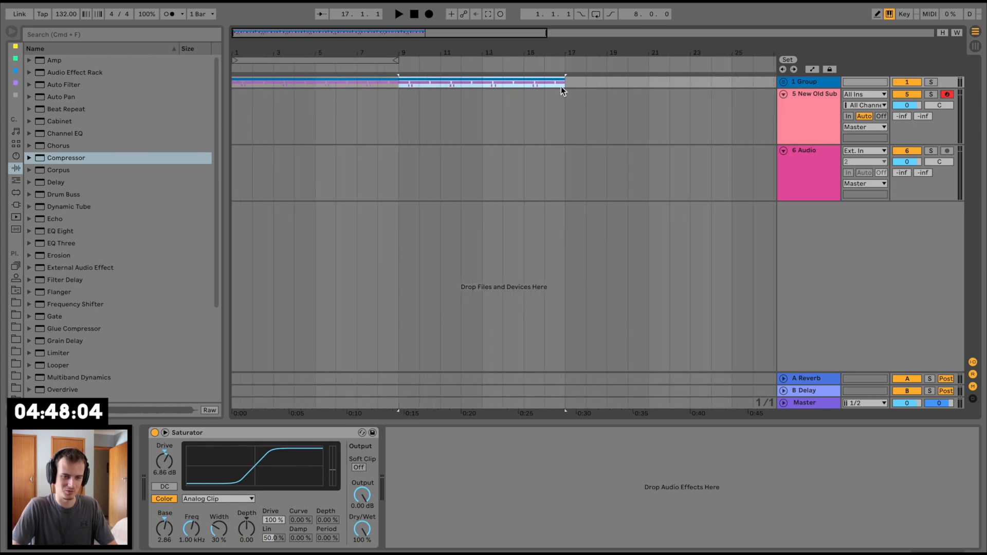
{"action": "key", "text": "super+a"}
{"action": "key", "text": "super+l"}
Step: Restart the 16-bar loop several times to rehearse a bassline on New Old Sub against the drums
{"action": "key", "text": "space"}
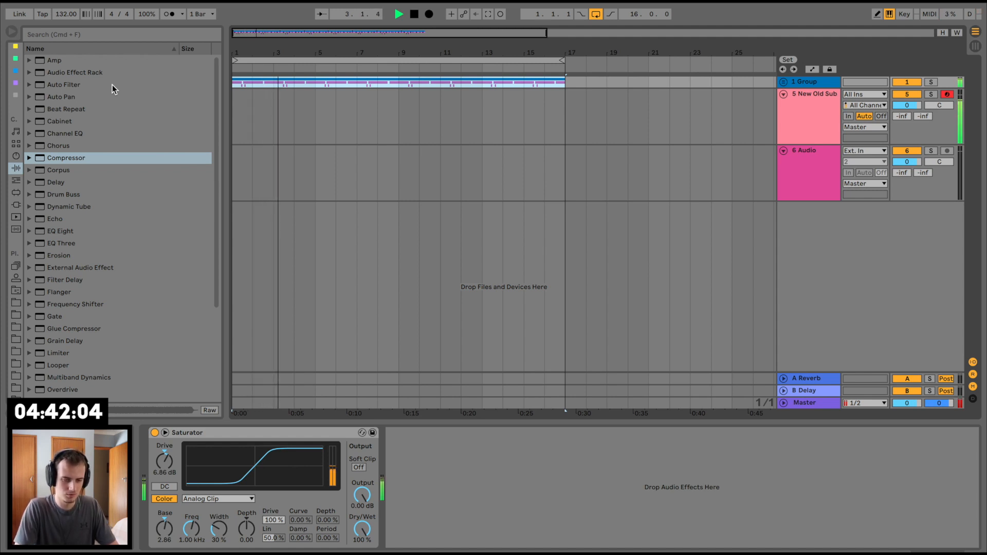
{"action": "key", "text": "space"}
{"action": "key", "text": "space"}
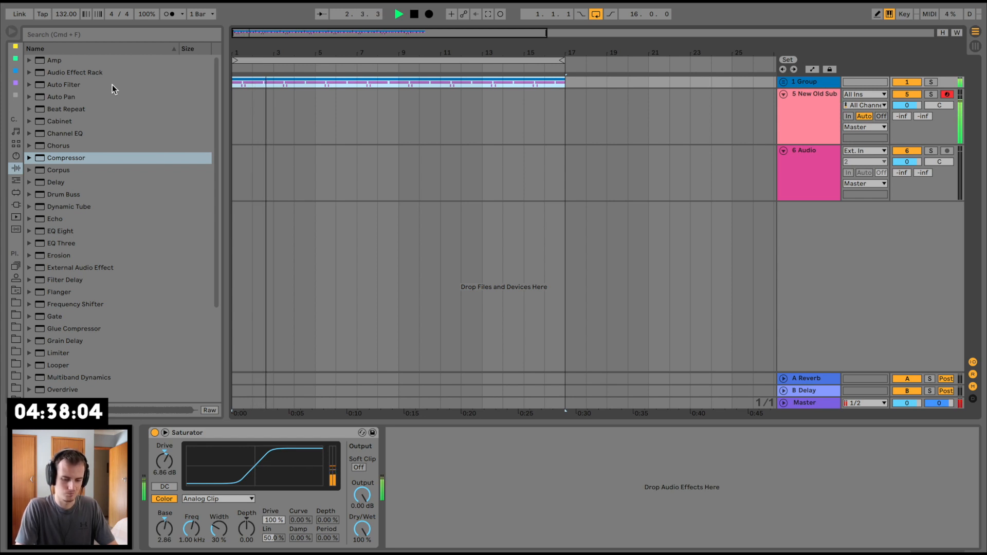
{"action": "key", "text": "space"}
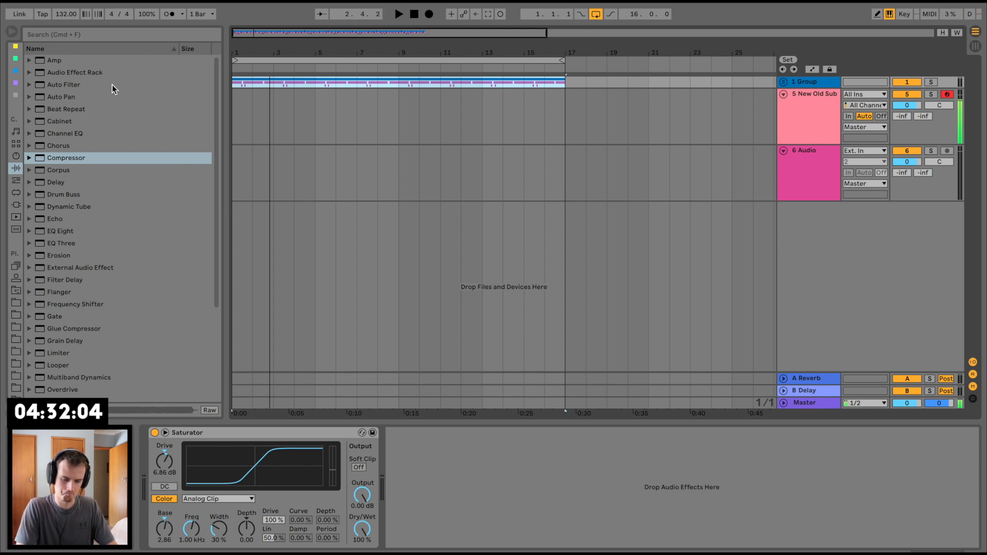
{"action": "key", "text": "space"}
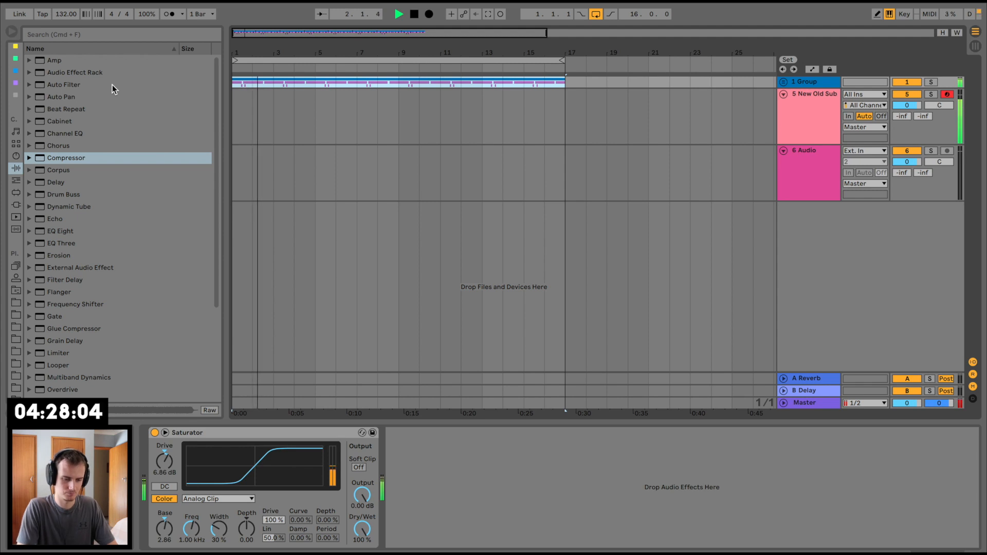
{"action": "key", "text": "space"}
{"action": "key", "text": "space"}
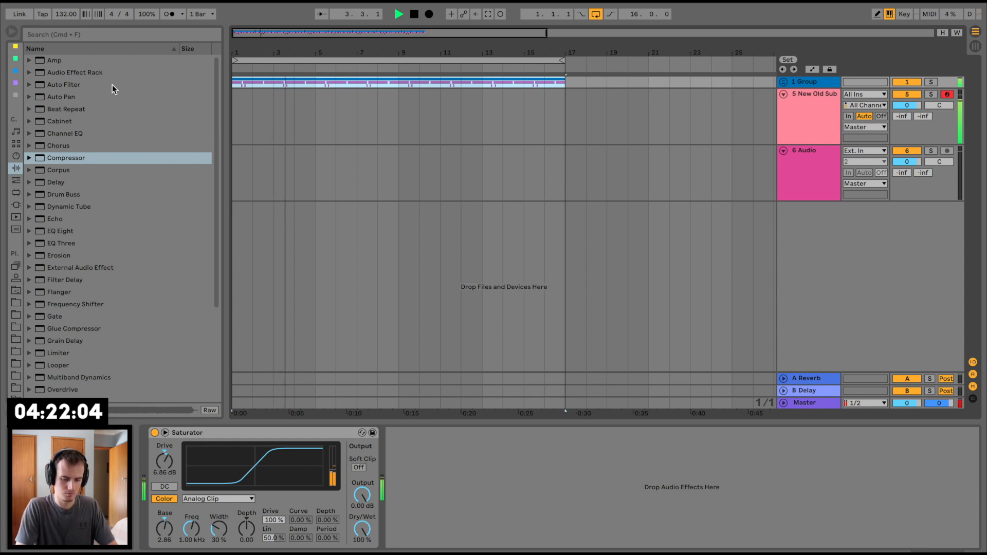
{"action": "key", "text": "space"}
{"action": "key", "text": "space"}
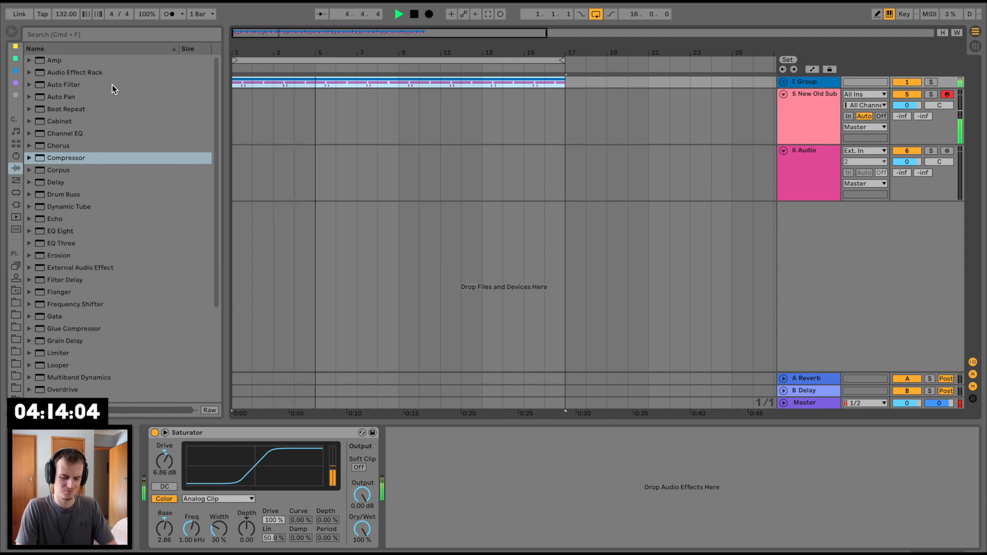
Step: Rehearse the bassline on New Old Sub from the loop's start and capture the take as a four-bar MIDI clip
{"action": "key", "text": "space"}
{"action": "key", "text": "space"}
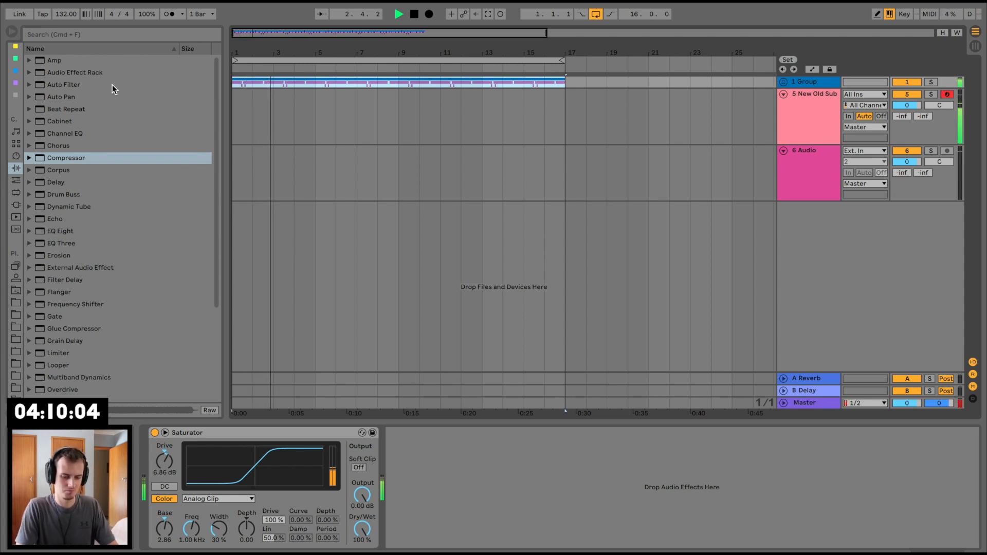
{"action": "key", "text": "space"}
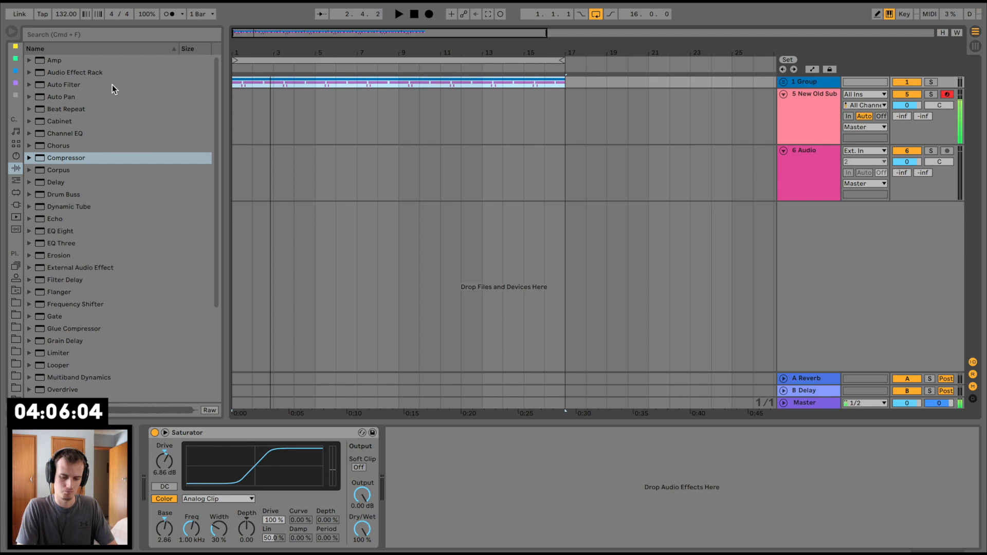
{"action": "key", "text": "space"}
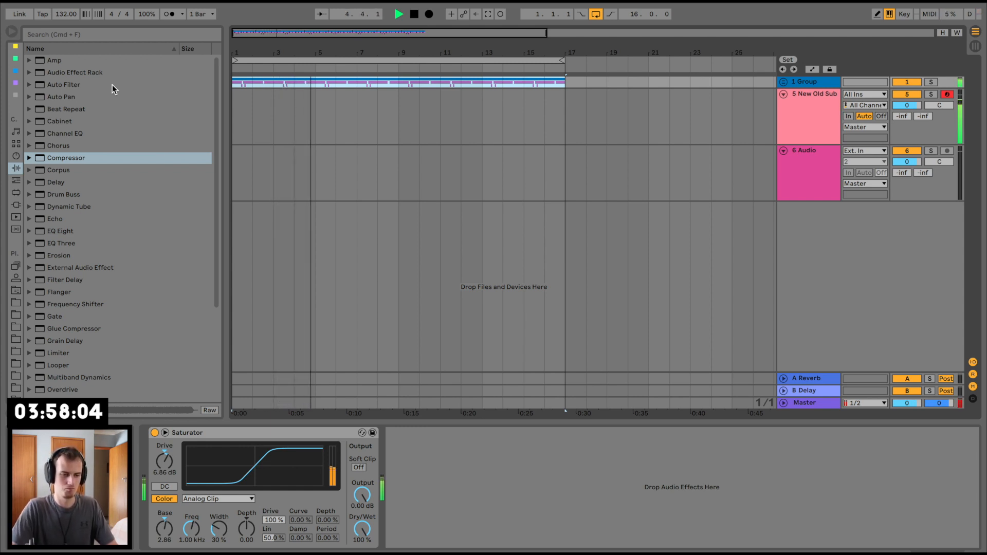
{"action": "key", "text": "space"}
{"action": "left_click", "coordinate": [491, 13]}
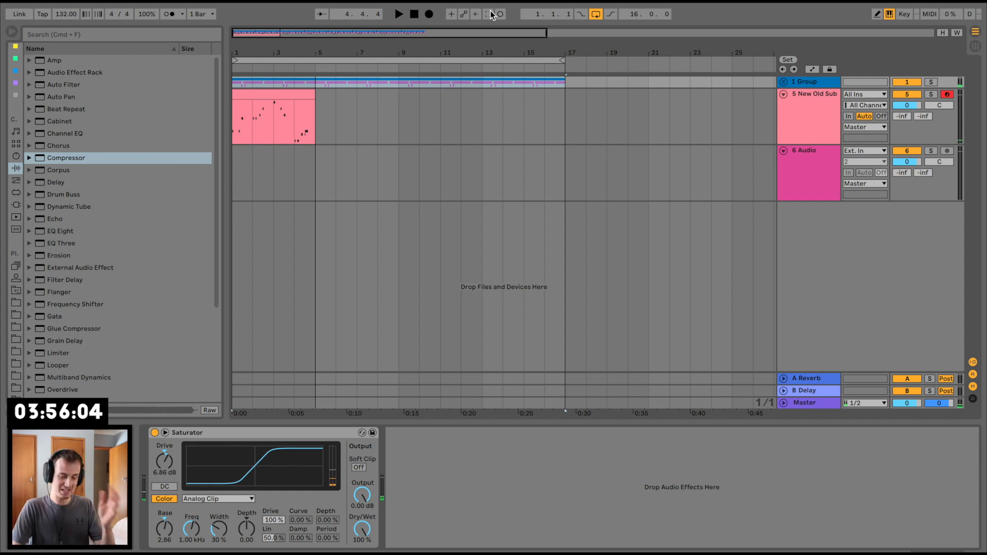
Step: Review the captured bass clip's notes during playback and lengthen the D1 note at the start of bar 3
{"action": "double_click", "coordinate": [275, 93]}
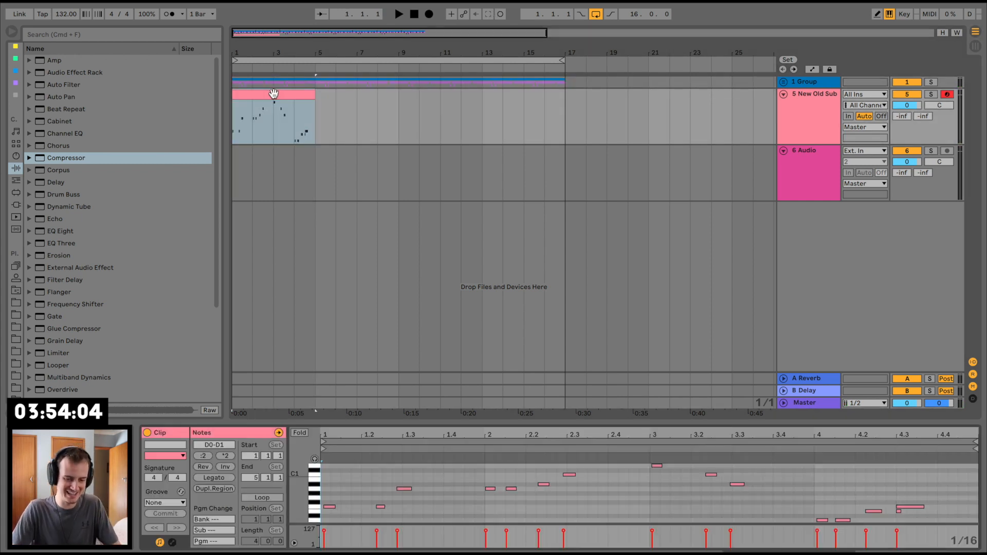
{"action": "key", "text": "space"}
{"action": "left_click_drag", "start_coordinate": [492, 420], "coordinate": [493, 308]}
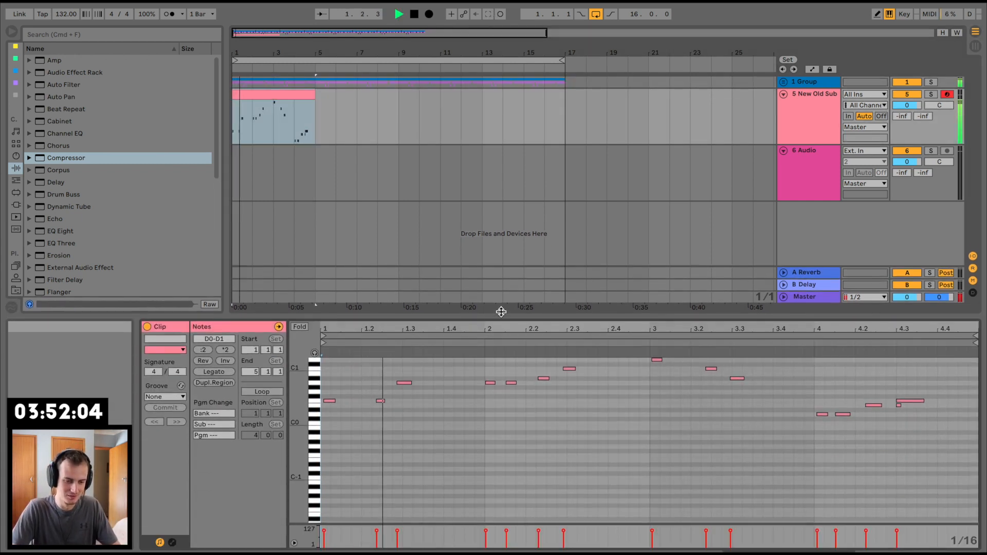
{"action": "left_click", "coordinate": [542, 373]}
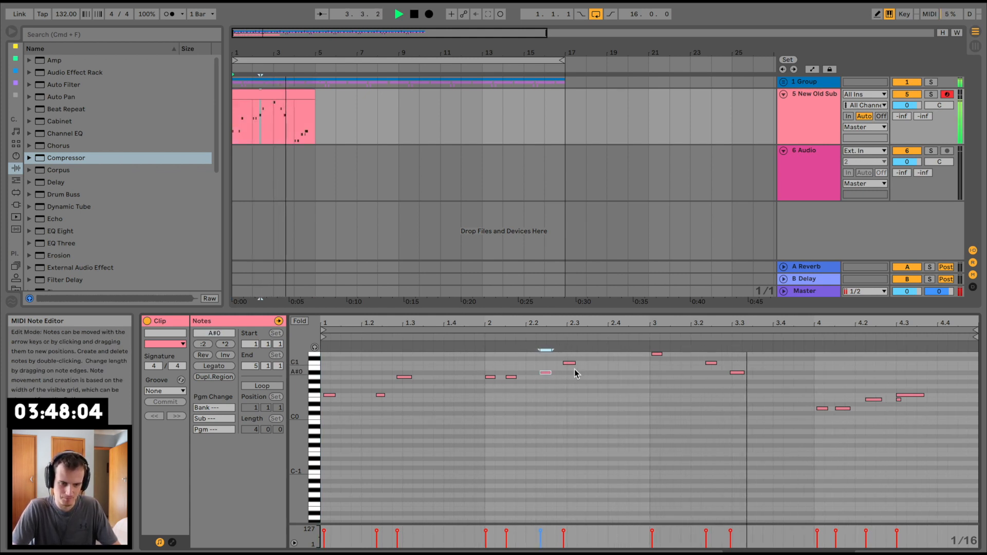
{"action": "left_click_drag", "start_coordinate": [662, 354], "coordinate": [678, 353]}
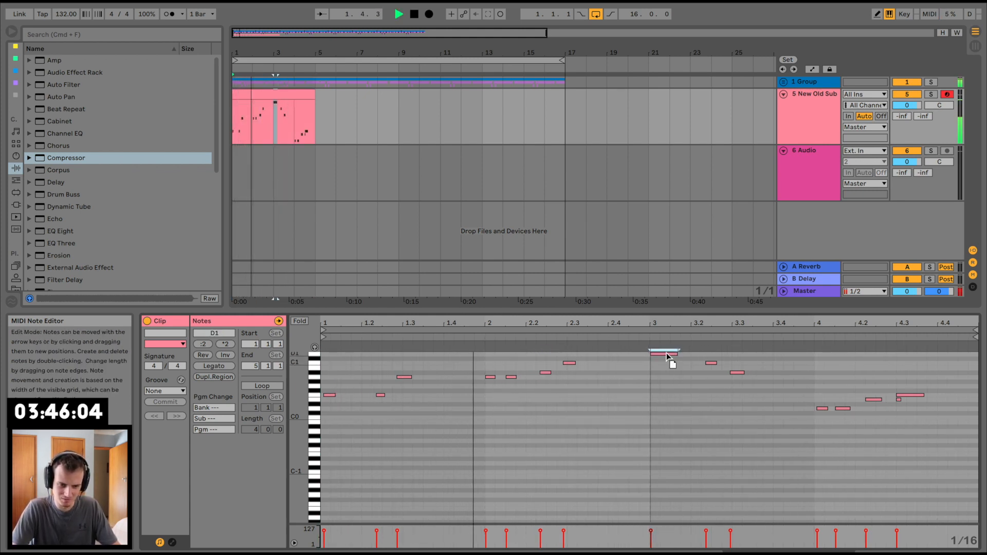
{"action": "scroll", "coordinate": [677, 393], "scroll_direction": "up", "scroll_amount": 2}
{"action": "scroll", "coordinate": [678, 393], "scroll_direction": "up", "scroll_amount": 1}
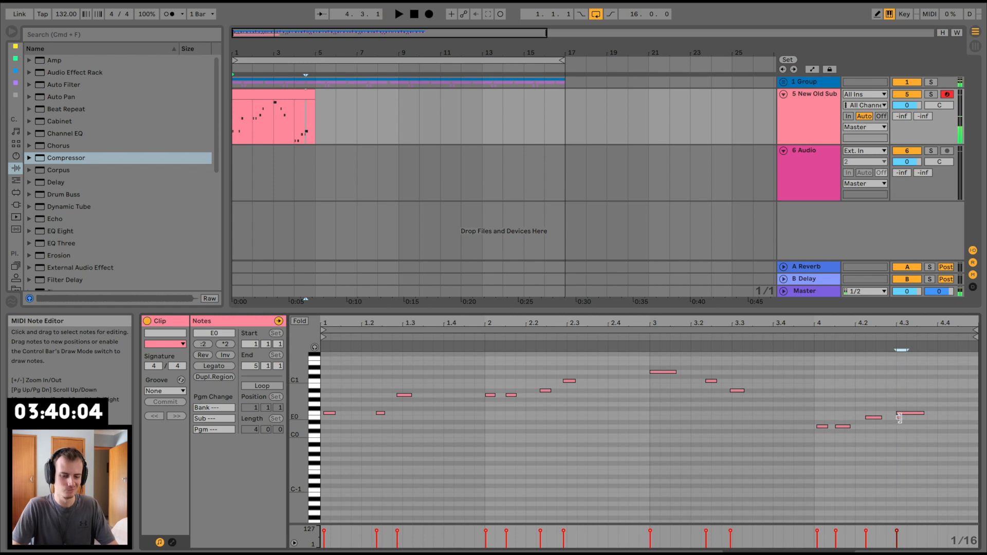
{"action": "key", "text": "super+z"}
Step: Close the note editor, insert a MIDI track below New Old Sub and load the Kontakt VST on it
{"action": "left_click_drag", "start_coordinate": [813, 312], "coordinate": [798, 511]}
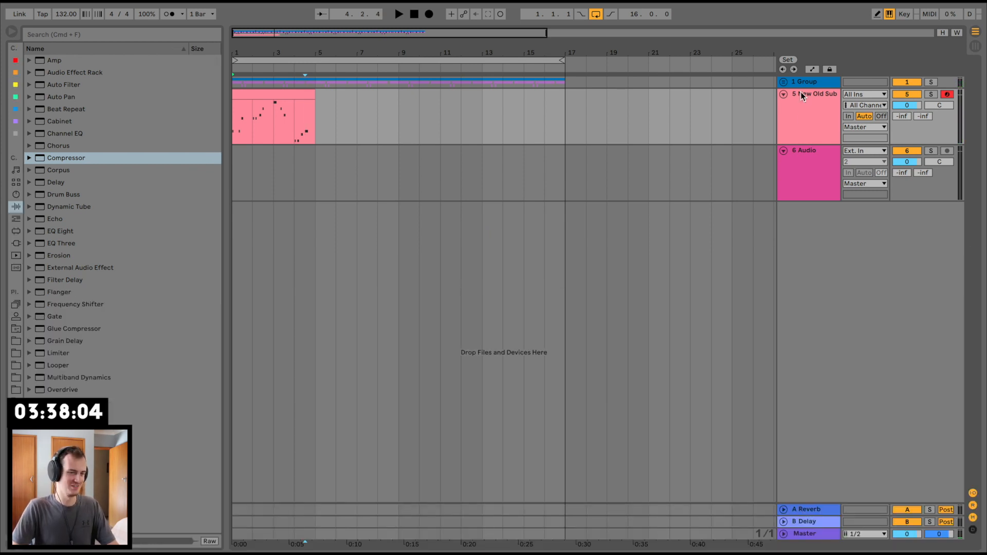
{"action": "left_click", "coordinate": [806, 111]}
{"action": "key", "text": "super+shift+t"}
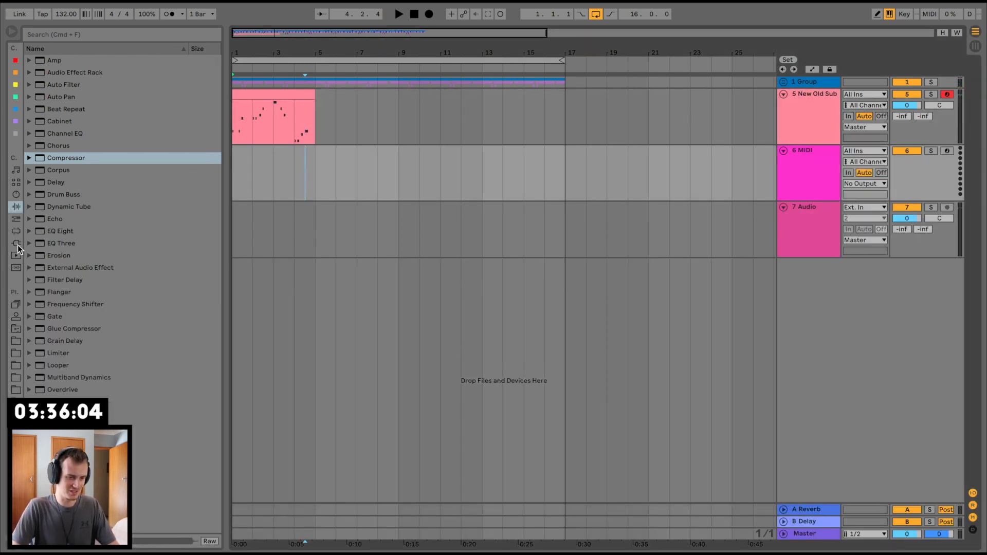
{"action": "left_click", "coordinate": [17, 244]}
{"action": "left_click", "coordinate": [29, 72]}
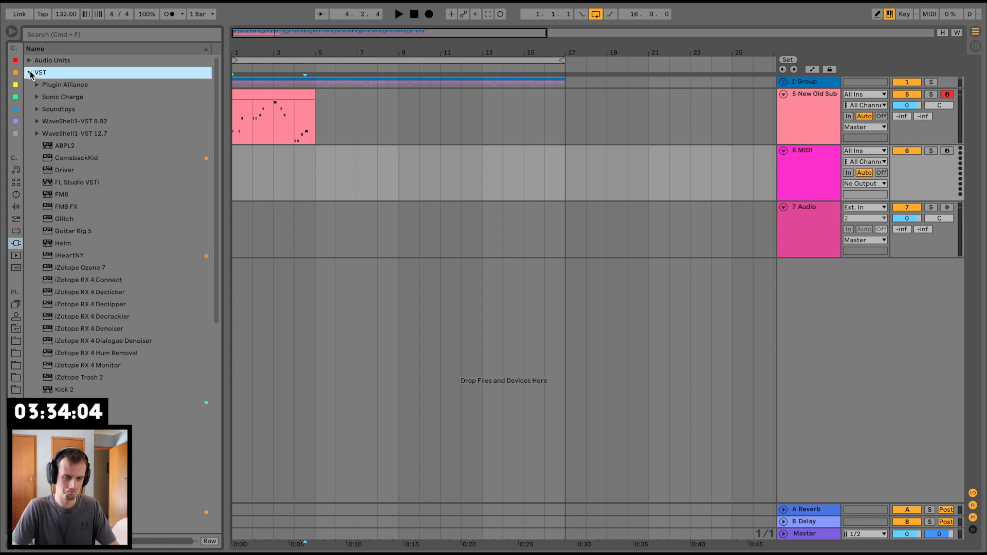
{"action": "scroll", "coordinate": [86, 342], "scroll_direction": "down", "scroll_amount": 5}
{"action": "left_click_drag", "start_coordinate": [63, 262], "coordinate": [344, 173]}
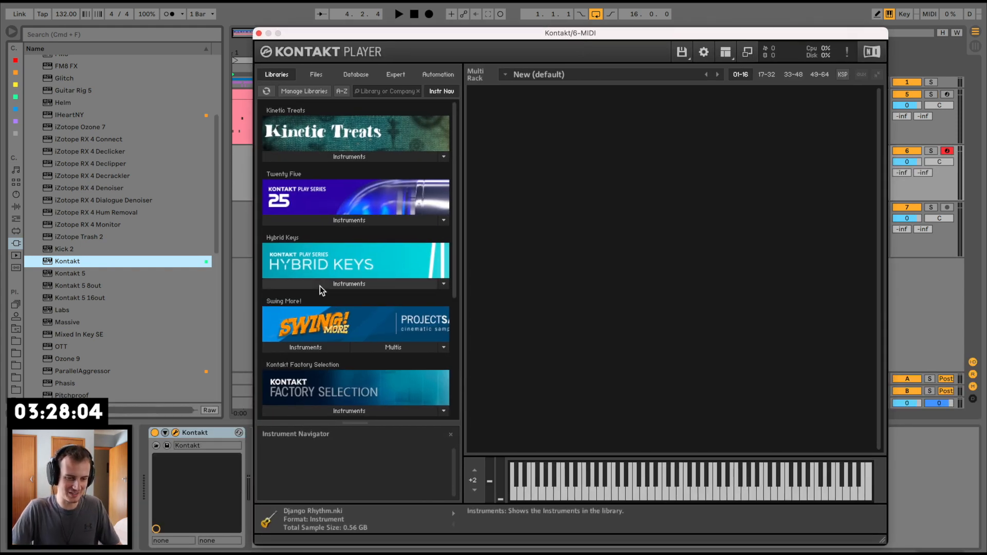
Step: Load String Ensemble.nki from the VSL Strings folder of Kontakt Elements Selection R2 and close the Kontakt window
{"action": "scroll", "coordinate": [319, 288], "scroll_direction": "down", "scroll_amount": 3}
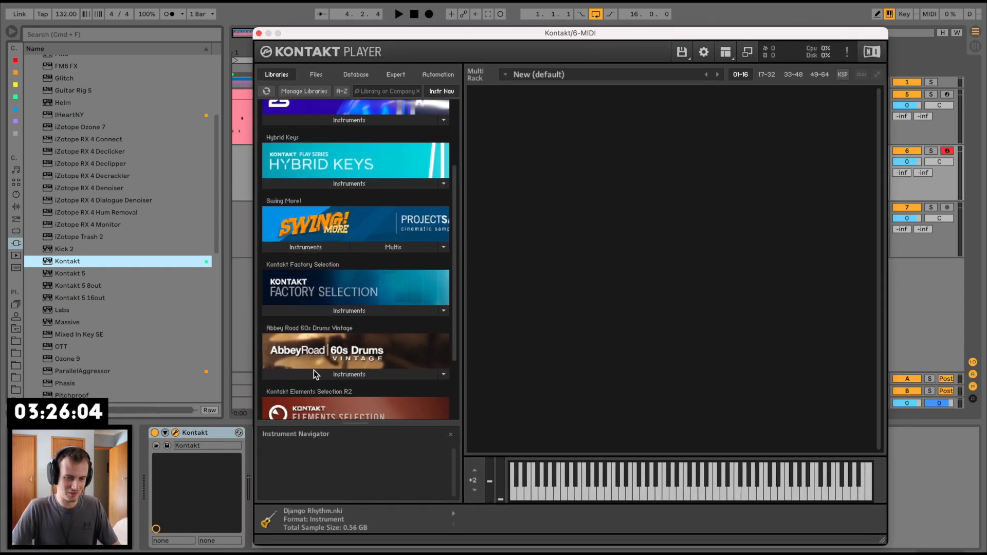
{"action": "scroll", "coordinate": [314, 373], "scroll_direction": "down", "scroll_amount": 3}
{"action": "left_click", "coordinate": [329, 349]}
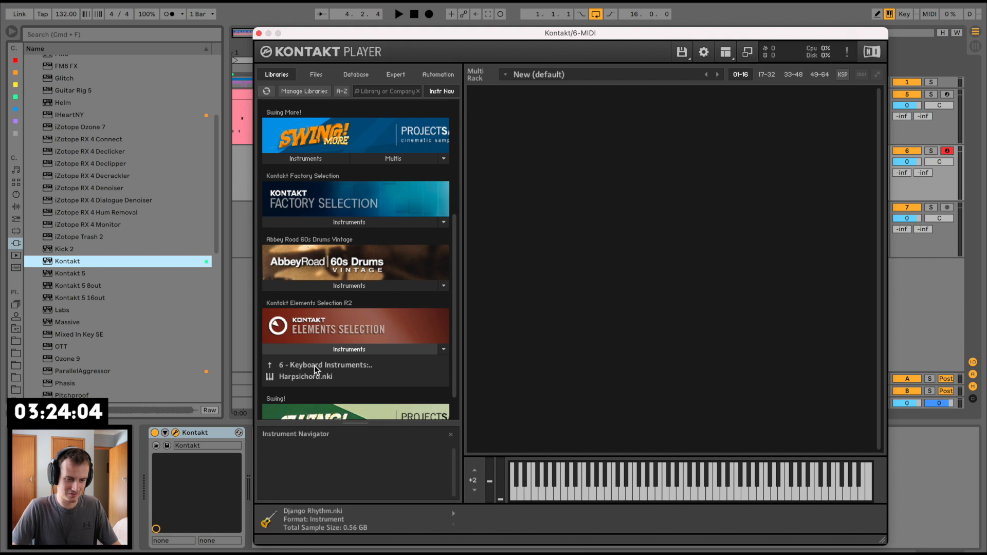
{"action": "left_click", "coordinate": [331, 375]}
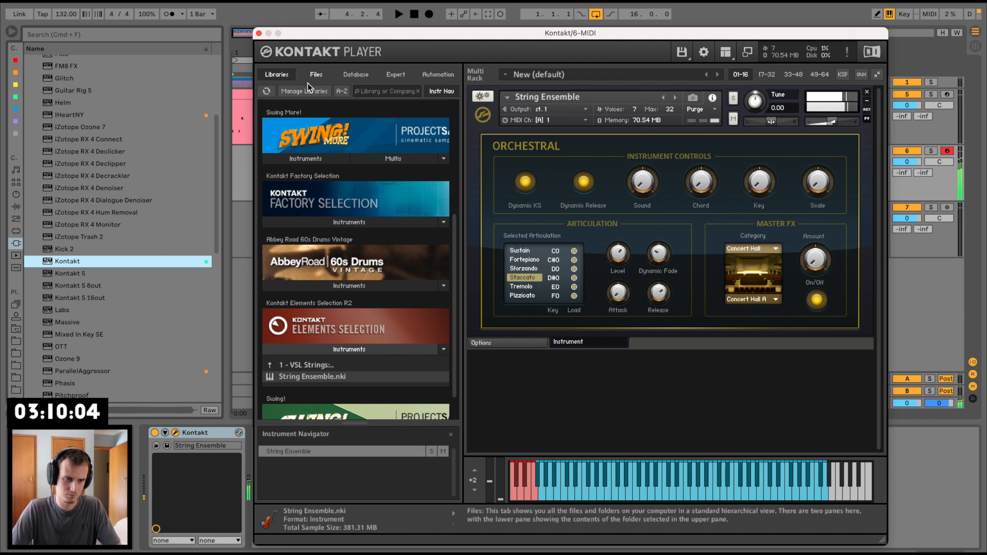
{"action": "left_click", "coordinate": [259, 33]}
Step: During playback, copy the C Minor scale device with base F from New Old Sub to the Kontakt track
{"action": "key", "text": "space"}
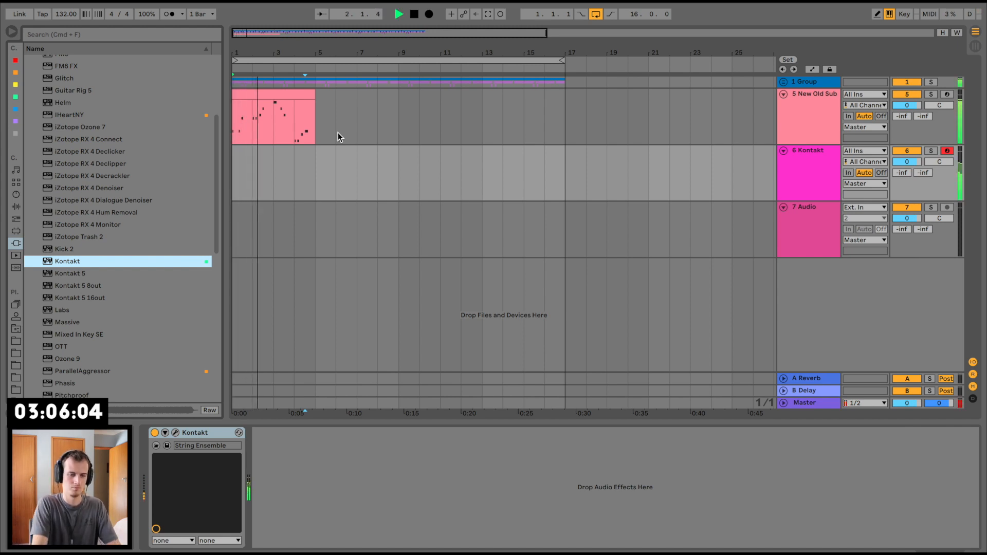
{"action": "left_click", "coordinate": [795, 107]}
{"action": "left_click", "coordinate": [217, 433]}
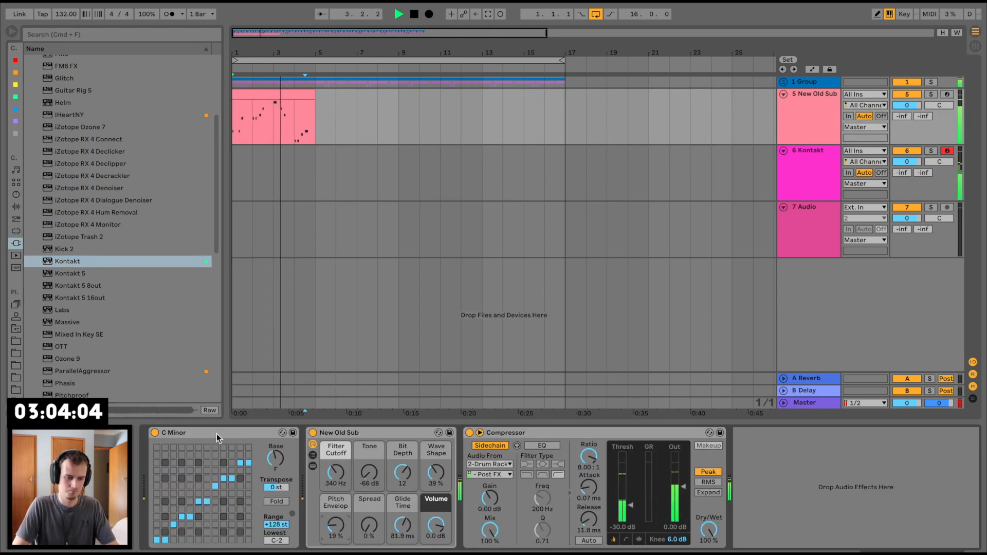
{"action": "left_click", "coordinate": [263, 156]}
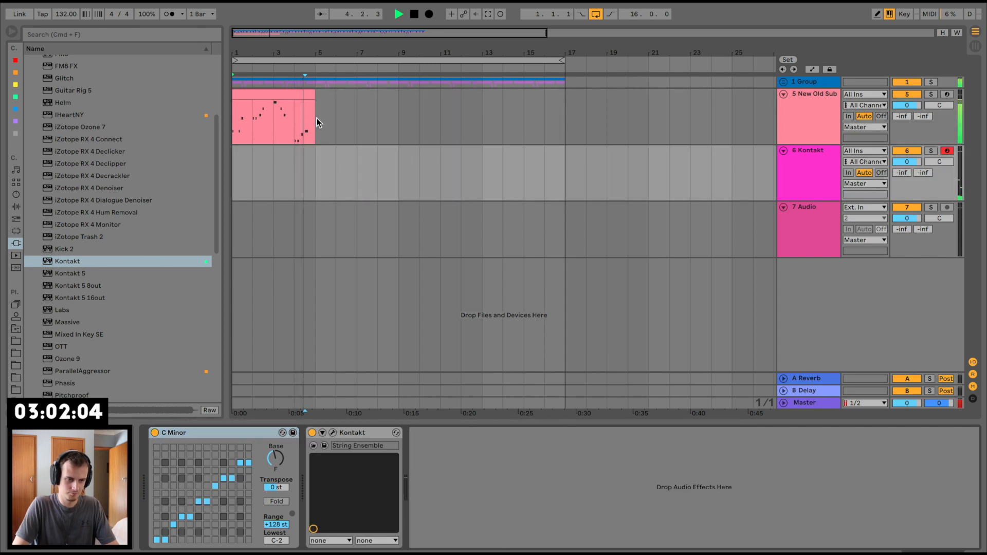
Step: Duplicate the four-bar bass clip three times so the bassline fills the loop up to bar 17
{"action": "left_click_drag", "start_coordinate": [316, 118], "coordinate": [150, 115]}
{"action": "key", "text": "super+d"}
{"action": "key", "text": "super+d"}
{"action": "key", "text": "super+d"}
{"action": "left_click", "coordinate": [235, 95]}
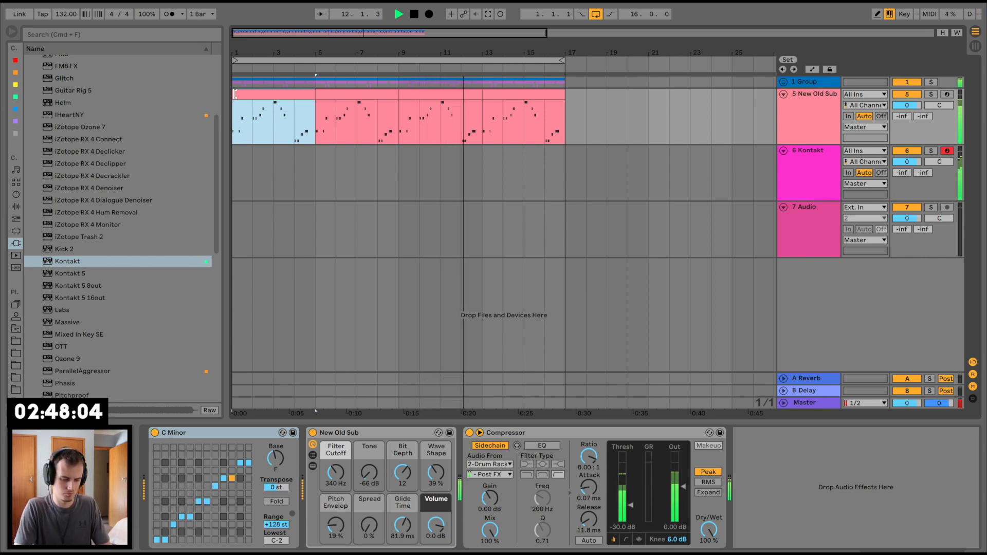
Step: Stop playback, capture the played string chords as a Kontakt clip over bars 9 to 12, and check the take
{"action": "key", "text": "space"}
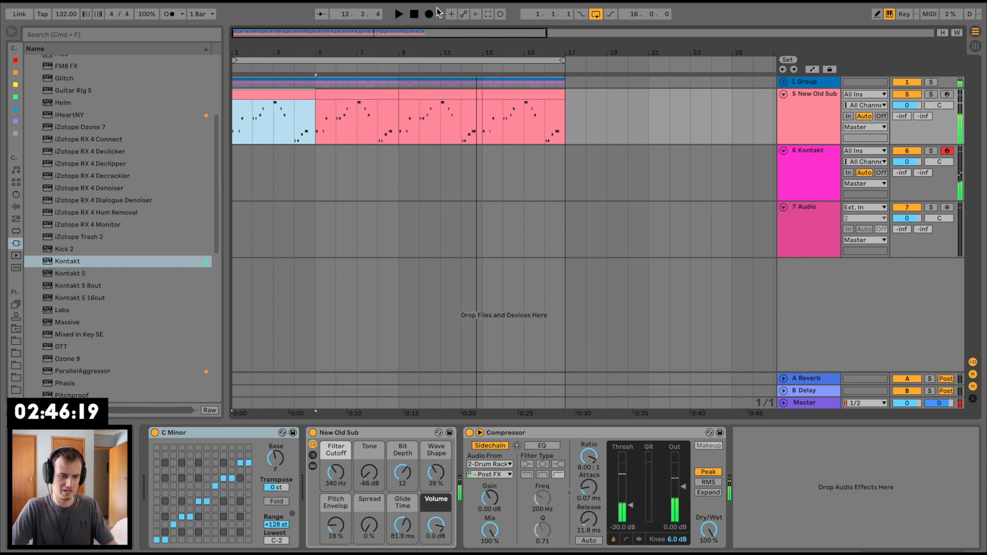
{"action": "left_click", "coordinate": [489, 13]}
{"action": "left_click", "coordinate": [461, 178]}
{"action": "key", "text": "space"}
Step: Clear the captured string notes from bar 9 up to bar 12, keeping only the bar 12 part of the Kontakt clip
{"action": "key", "text": "space"}
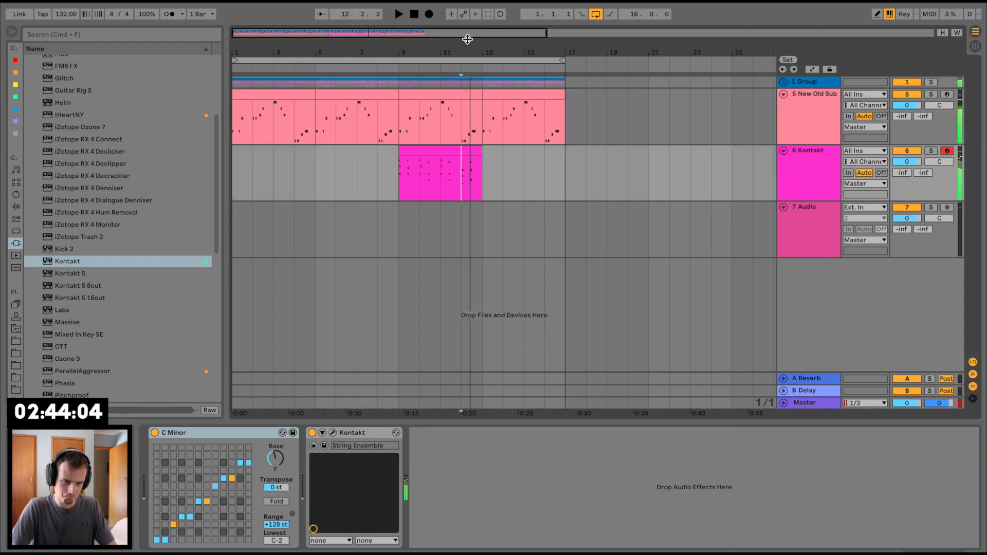
{"action": "key", "text": "space"}
{"action": "left_click_drag", "start_coordinate": [467, 51], "coordinate": [466, 92]}
{"action": "key", "text": "space"}
{"action": "key", "text": "space"}
{"action": "key", "text": "space"}
{"action": "left_click_drag", "start_coordinate": [458, 170], "coordinate": [465, 165]}
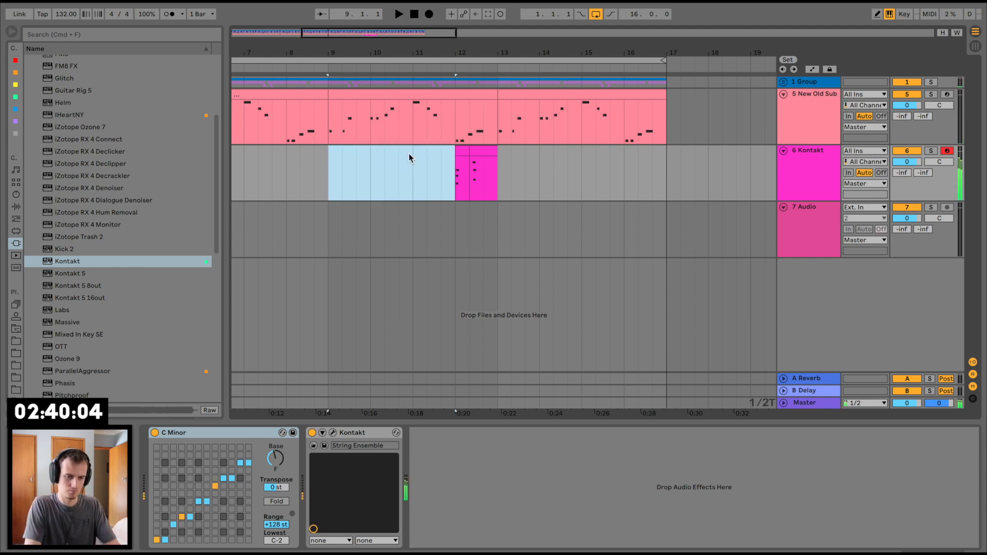
Step: Rehearse the string chords from bar 9 over the bassline and capture the take as a one-bar Kontakt clip at bar 9
{"action": "key", "text": "space"}
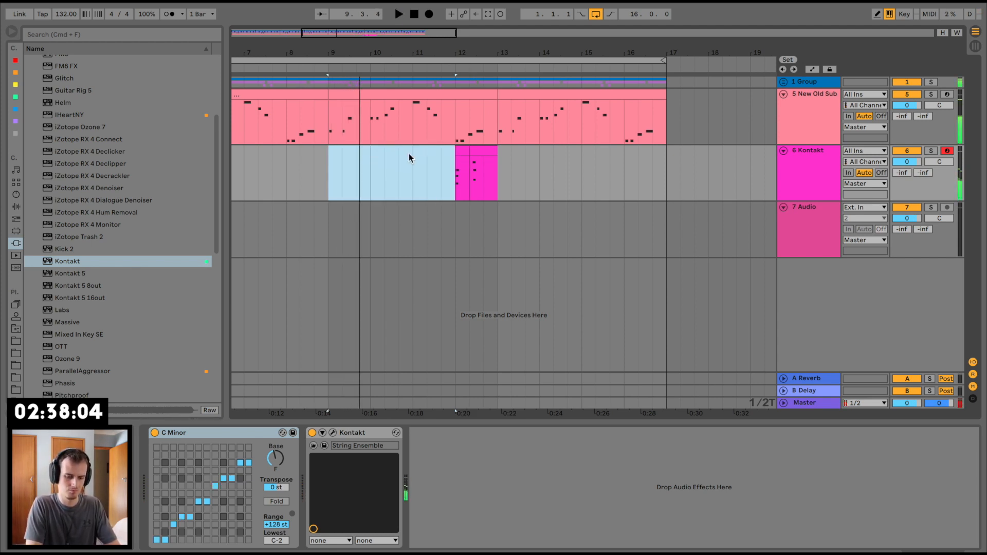
{"action": "key", "text": "space"}
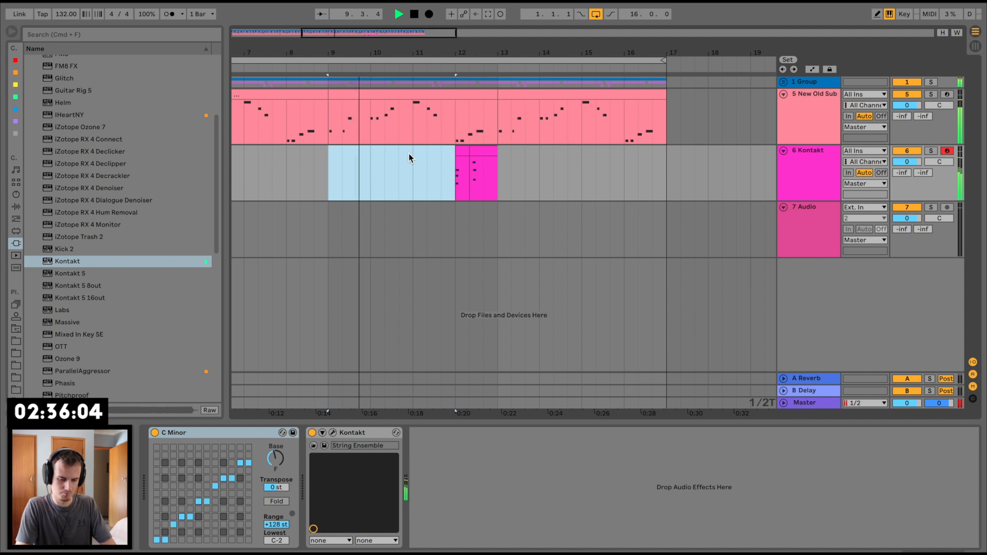
{"action": "key", "text": "space"}
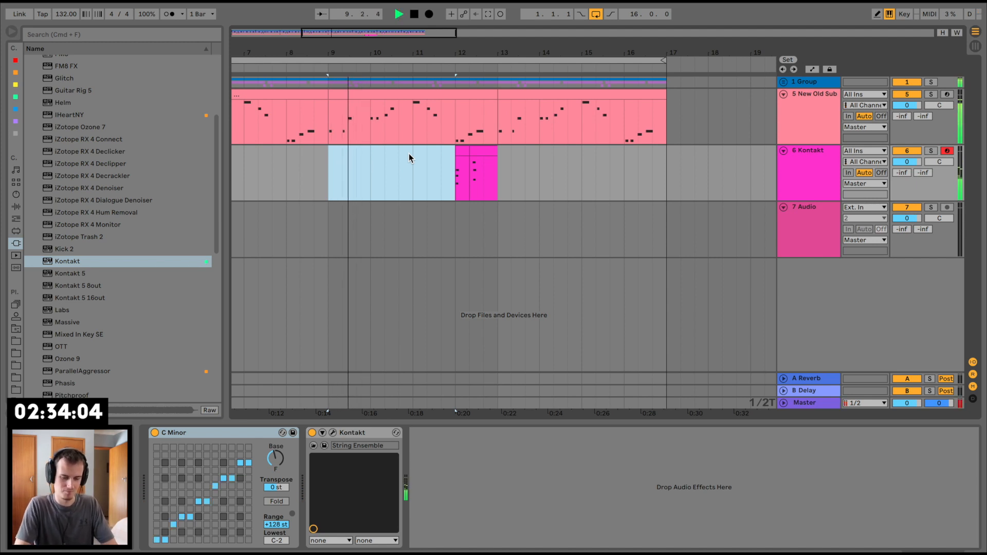
{"action": "key", "text": "space"}
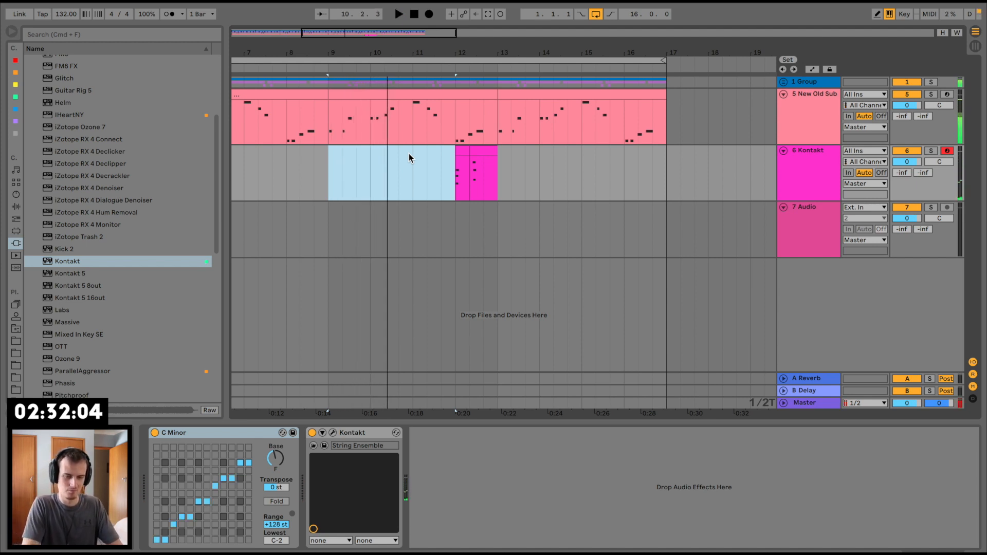
{"action": "key", "text": "space"}
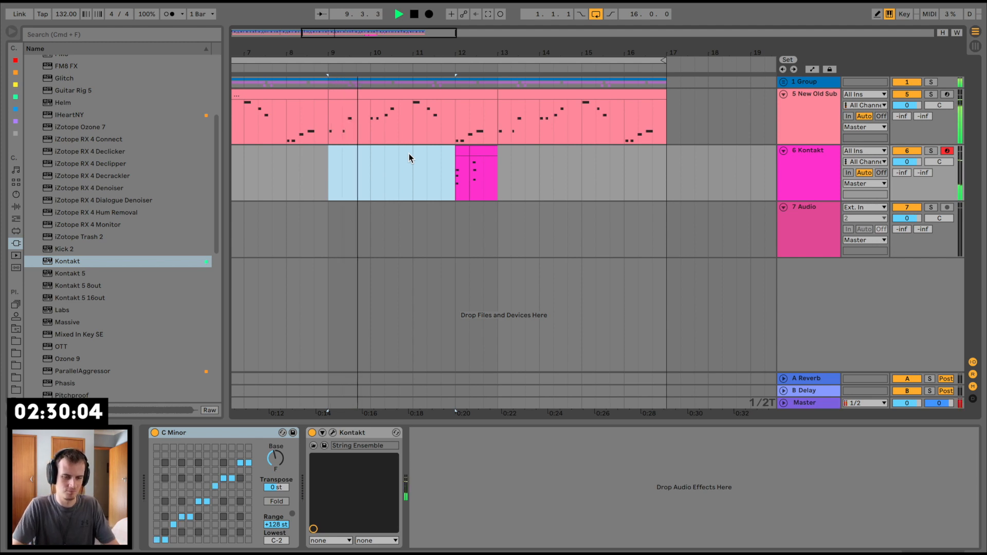
{"action": "left_click", "coordinate": [488, 15]}
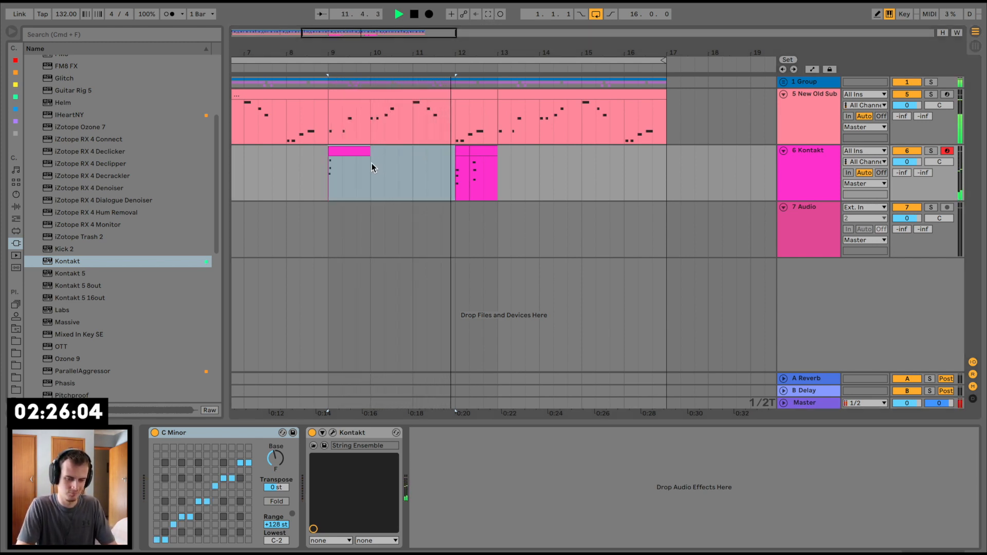
Step: Delete the second part of the bar 12 string clip and place the playback start just after the start of bar 10
{"action": "left_click", "coordinate": [483, 153]}
{"action": "key", "text": "Delete"}
{"action": "key", "text": "space"}
{"action": "left_click", "coordinate": [390, 152]}
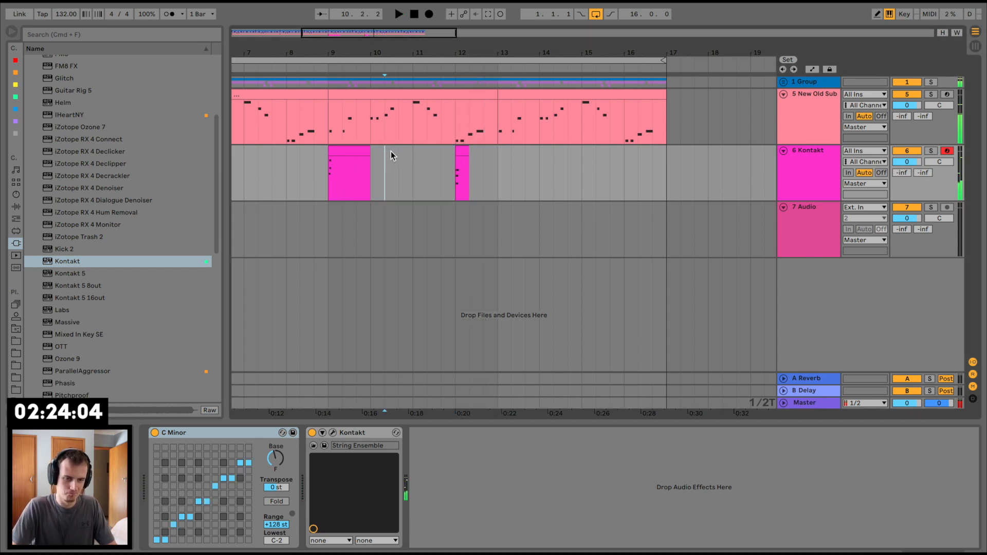
Step: Rehearse the strings from bar 10 and capture the new take as a Kontakt clip over the later part of bar 12
{"action": "key", "text": "space"}
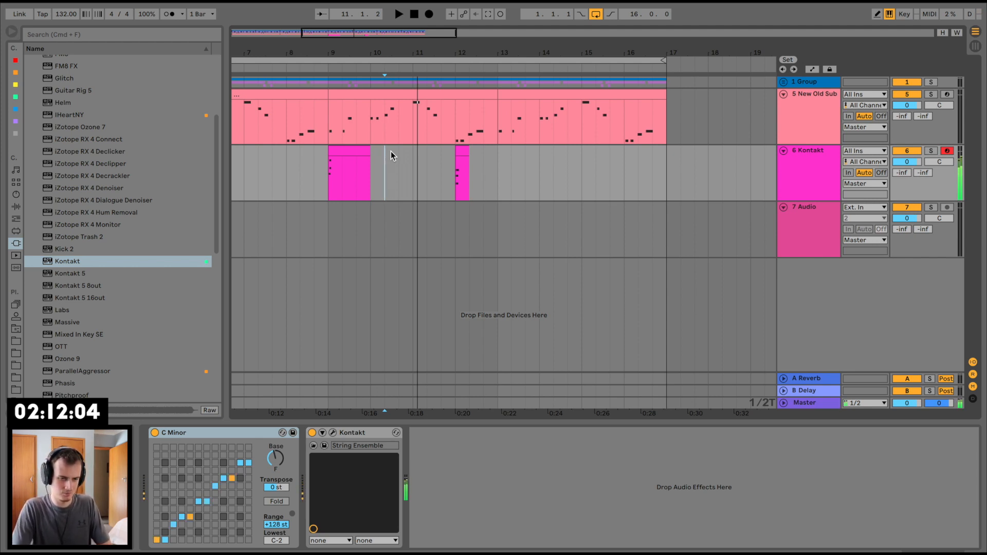
{"action": "key", "text": "space"}
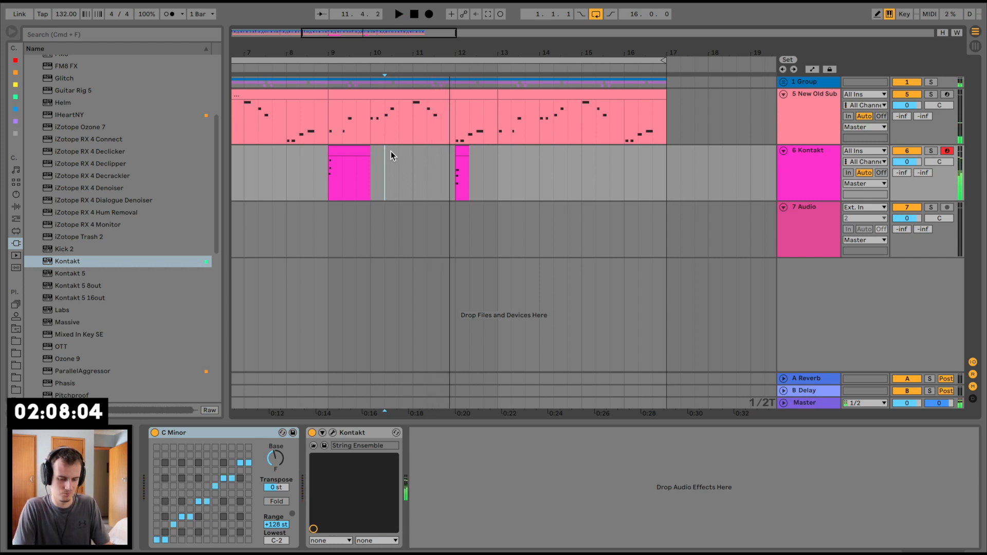
{"action": "key", "text": "space"}
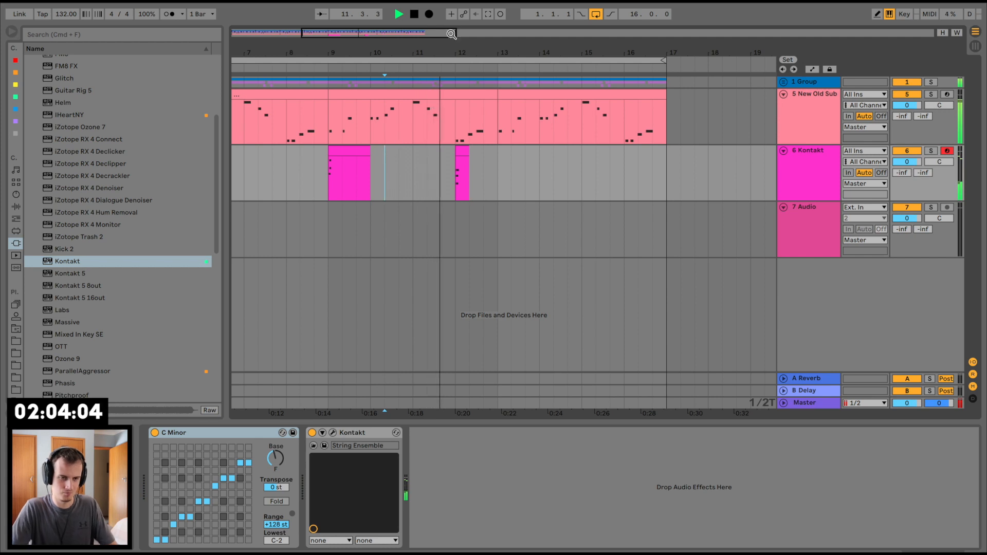
{"action": "left_click", "coordinate": [499, 14]}
{"action": "key", "text": "space"}
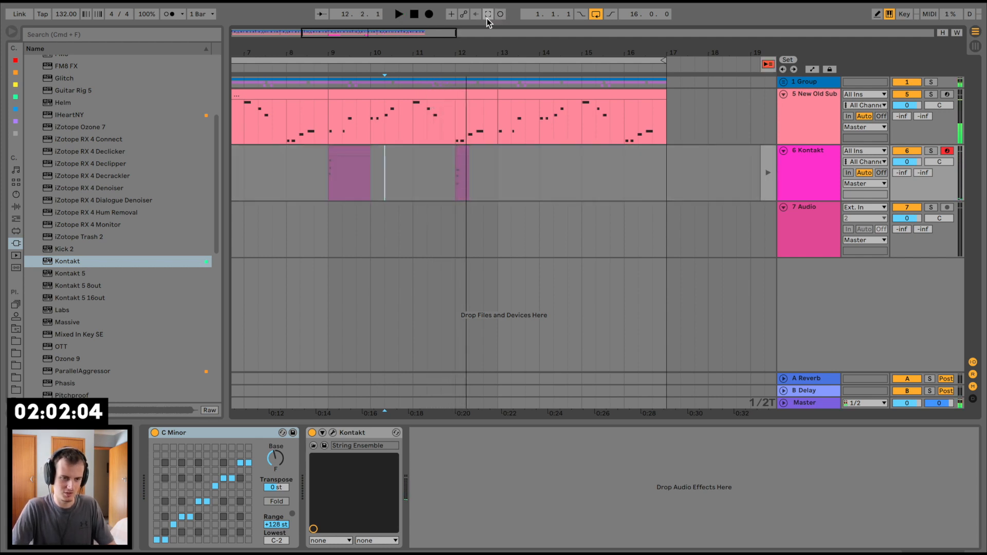
{"action": "left_click", "coordinate": [489, 15]}
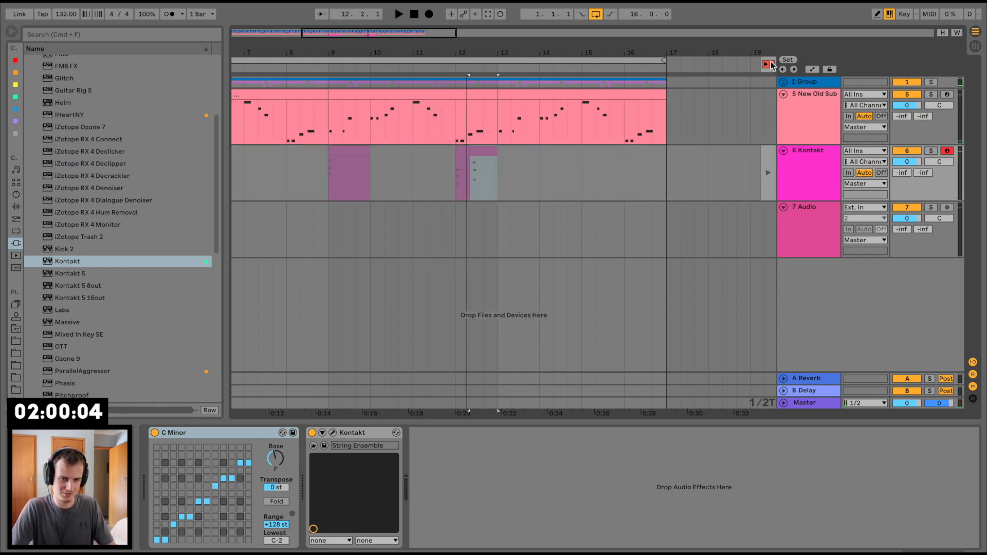
Step: Return playback to the arrangement, capture the string take at bar 11 of the Kontakt track, and trim its clip to two thirds of a bar
{"action": "left_click", "coordinate": [767, 64]}
{"action": "left_click", "coordinate": [488, 15]}
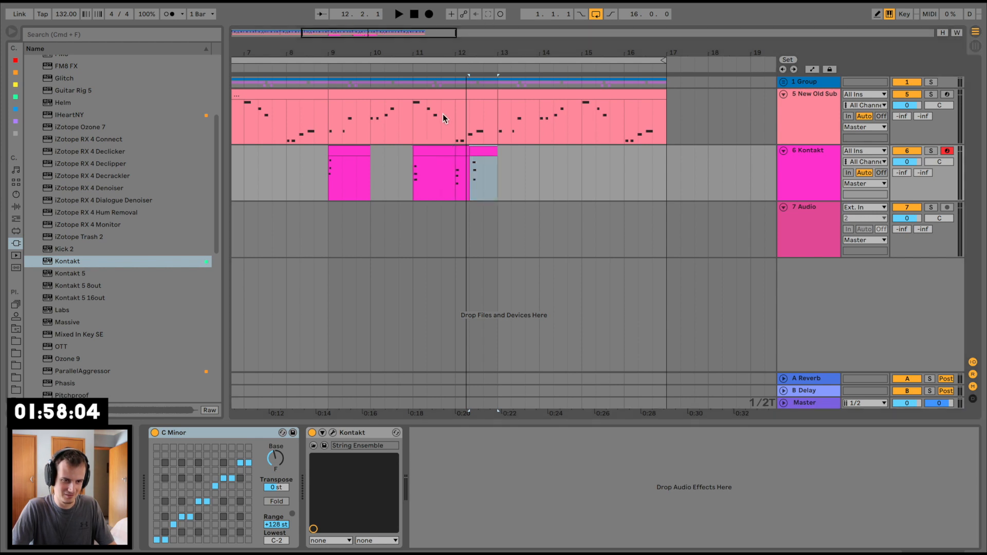
{"action": "key", "text": "space"}
{"action": "left_click_drag", "start_coordinate": [455, 152], "coordinate": [443, 154]}
{"action": "key", "text": "space"}
Step: Replace the second string clip in bar 12 with a copy of the bar 9 clip, placed two thirds into the bar
{"action": "left_click", "coordinate": [485, 152]}
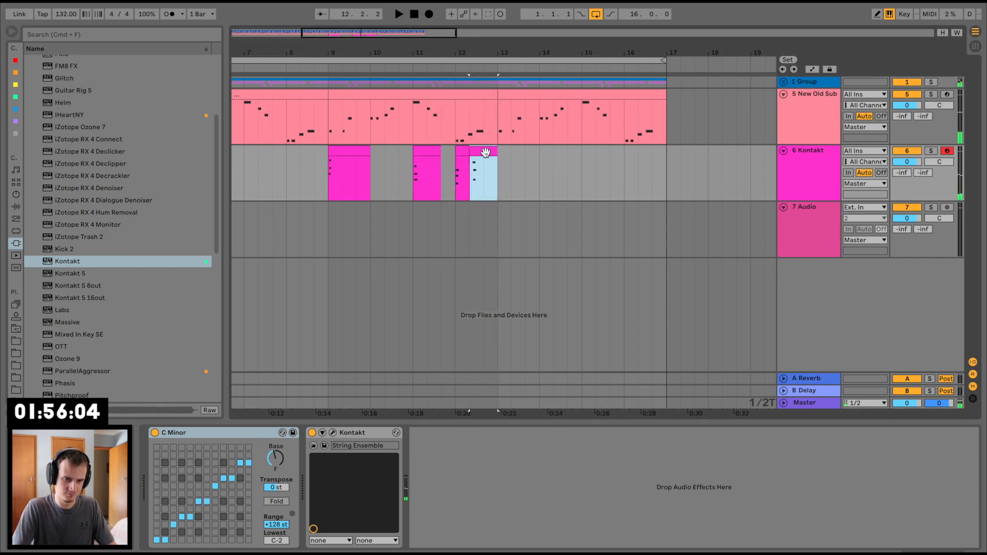
{"action": "left_click", "coordinate": [353, 150]}
{"action": "left_click", "coordinate": [477, 172]}
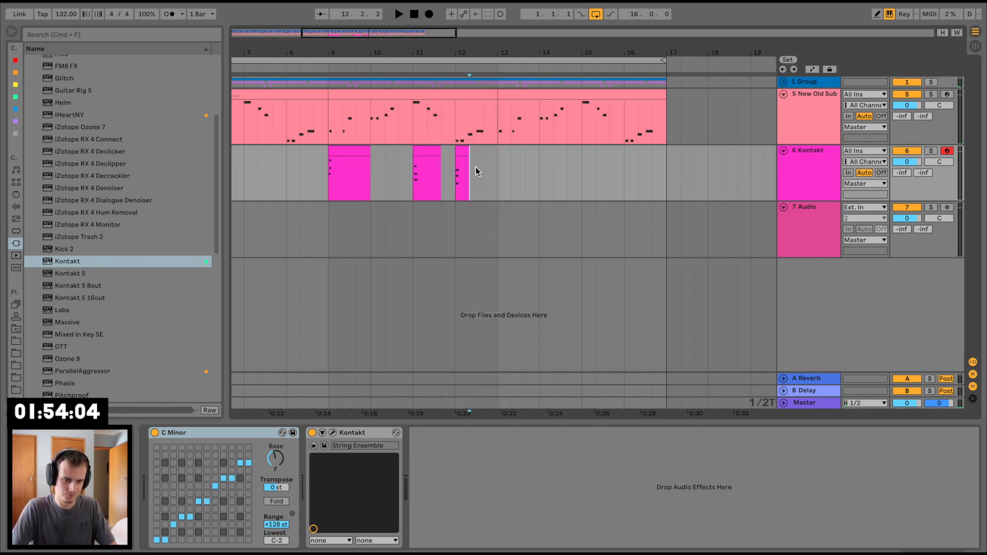
{"action": "key", "text": "super+v"}
{"action": "left_click", "coordinate": [445, 169]}
{"action": "key", "text": "space"}
{"action": "left_click", "coordinate": [518, 149]}
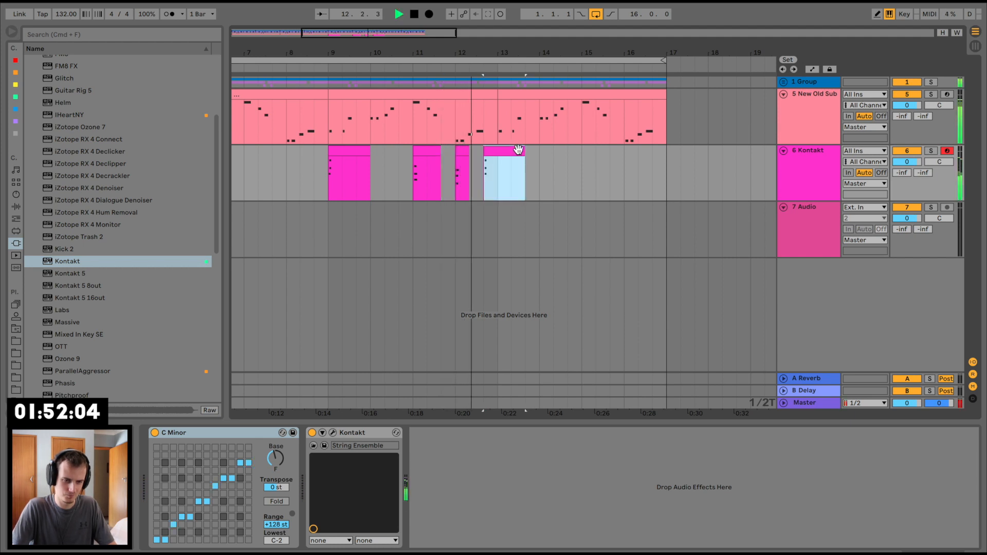
Step: Trim the pasted string clip to end at bar 13 and consolidate bars 9 to 12 of the Kontakt track into one clip
{"action": "left_click_drag", "start_coordinate": [523, 151], "coordinate": [499, 153]}
{"action": "key", "text": "space"}
{"action": "left_click", "coordinate": [327, 164], "text": "shift"}
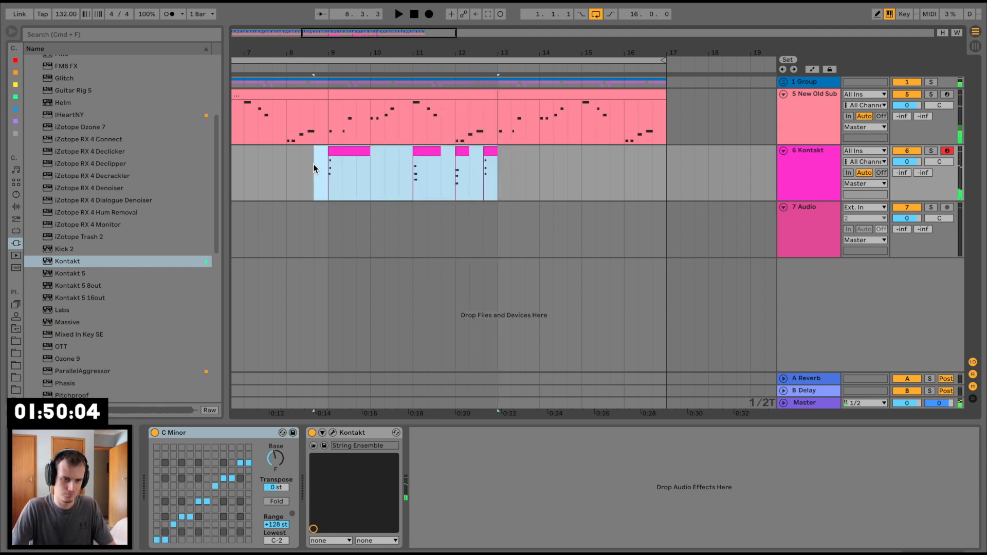
{"action": "key", "text": "super+j"}
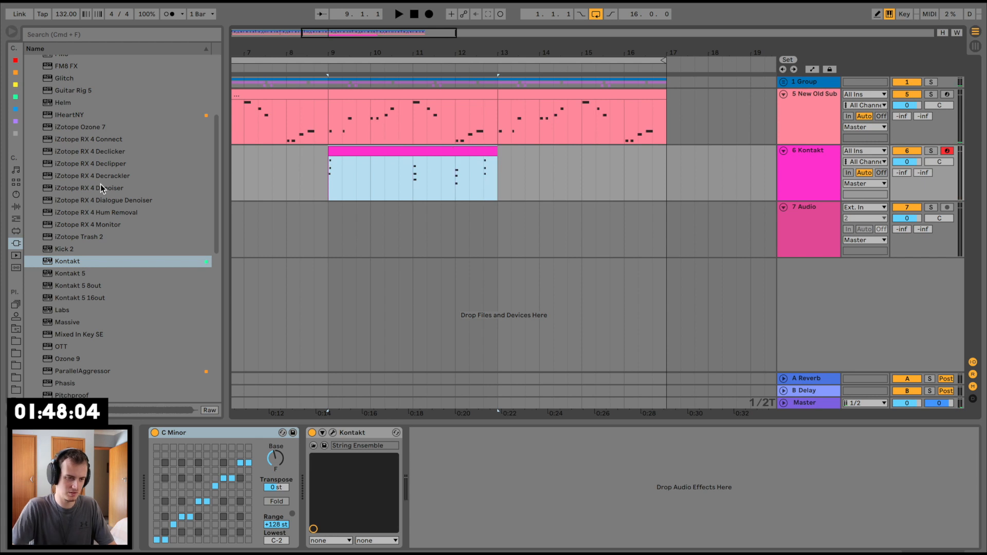
Step: Add the Reverb audio effect to the Kontakt track and play the string part with it
{"action": "left_click", "coordinate": [11, 206]}
{"action": "scroll", "coordinate": [66, 331], "scroll_direction": "down", "scroll_amount": 3}
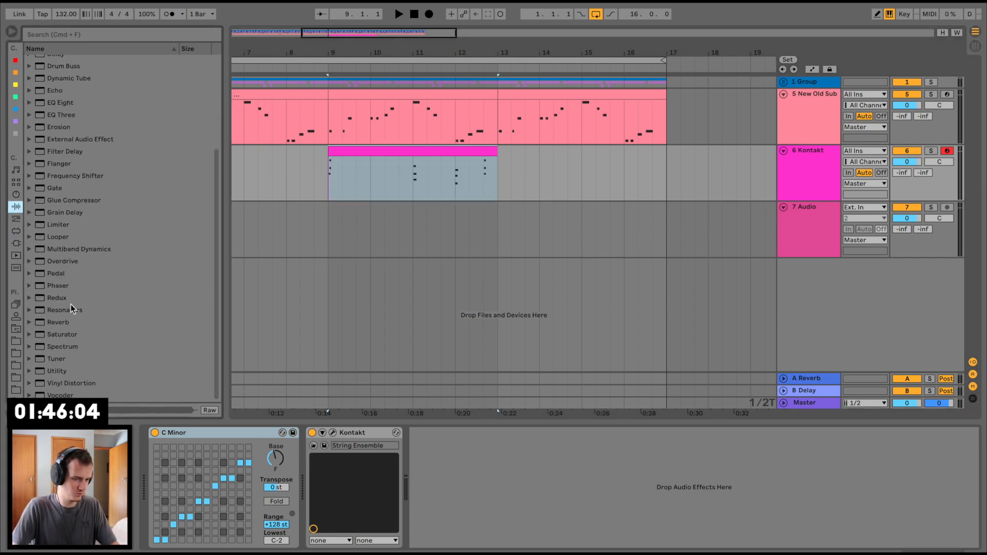
{"action": "double_click", "coordinate": [59, 323]}
{"action": "key", "text": "space"}
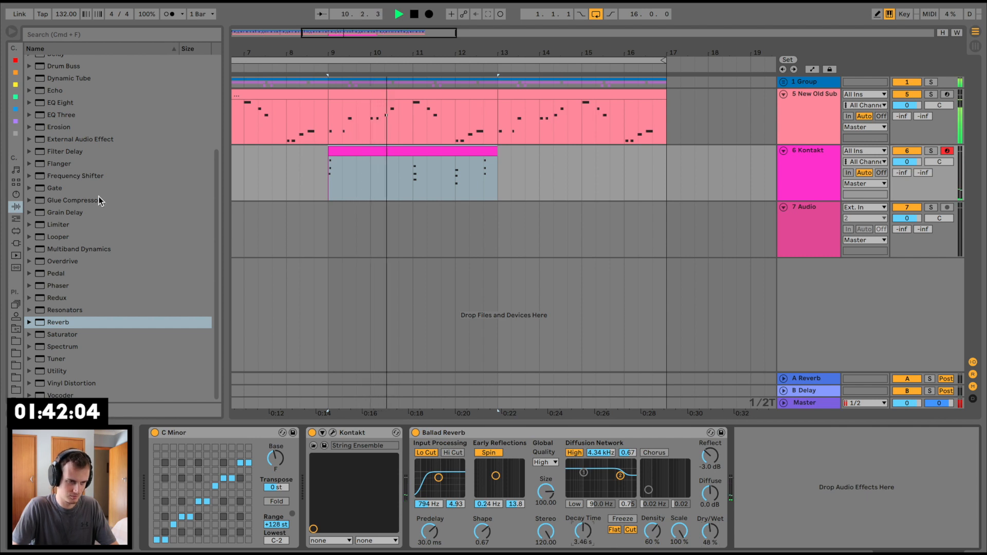
Step: Add a Delay to the Kontakt track with its filter at 1.20 kHz, width 2.85, and Ping Pong enabled
{"action": "scroll", "coordinate": [99, 196], "scroll_direction": "up", "scroll_amount": 5}
{"action": "double_click", "coordinate": [48, 183]}
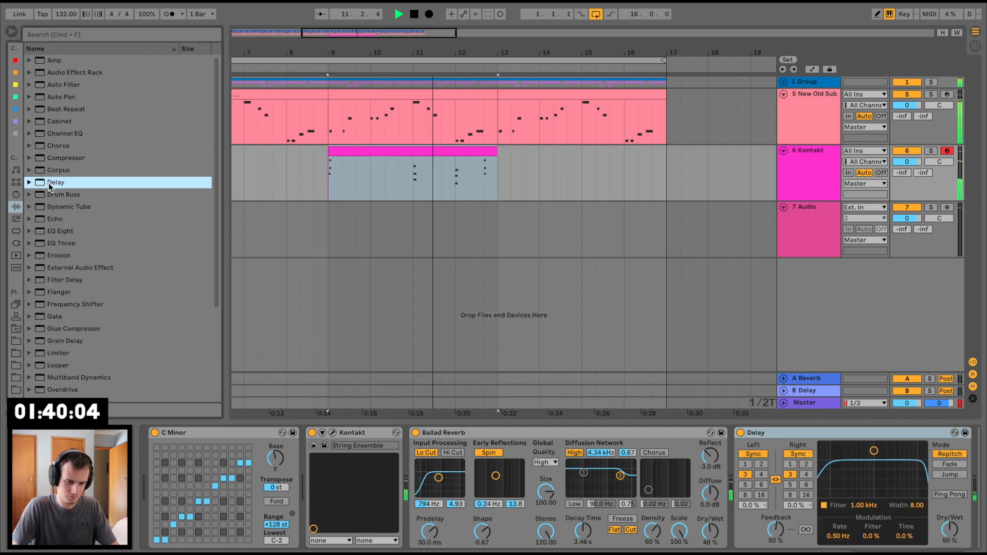
{"action": "left_click", "coordinate": [878, 481]}
{"action": "left_click", "coordinate": [949, 495]}
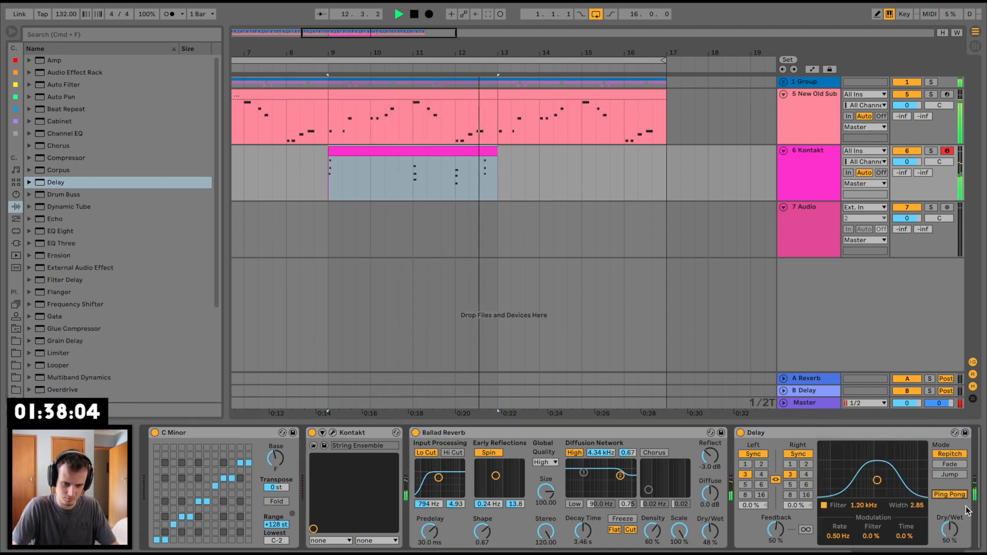
Step: Add an EQ Three to the Kontakt track with the low gain at -inf dB and the low frequency at 775 Hz
{"action": "double_click", "coordinate": [53, 239]}
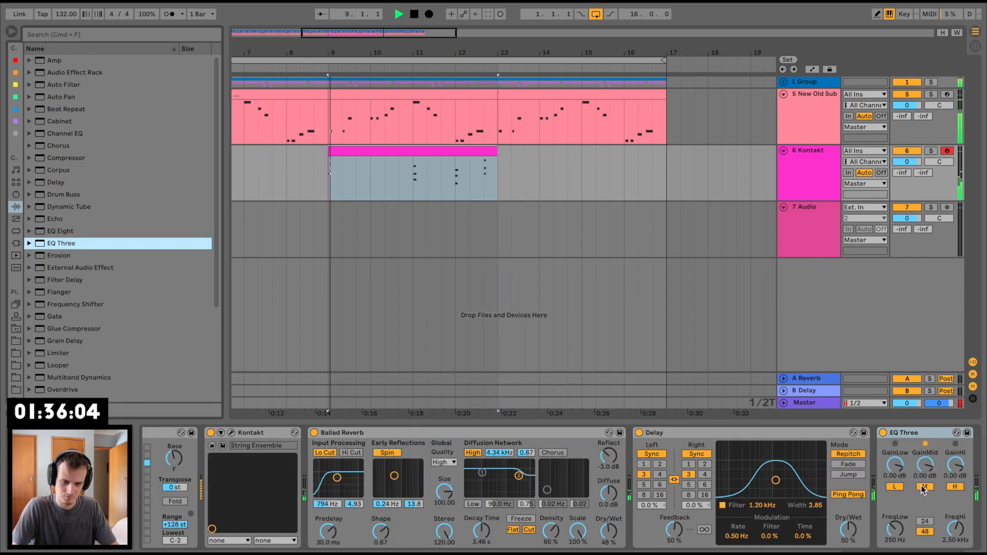
{"action": "left_click_drag", "start_coordinate": [895, 465], "coordinate": [892, 472]}
{"action": "key", "text": "space"}
{"action": "left_click_drag", "start_coordinate": [895, 528], "coordinate": [895, 505]}
{"action": "key", "text": "space"}
{"action": "key", "text": "space"}
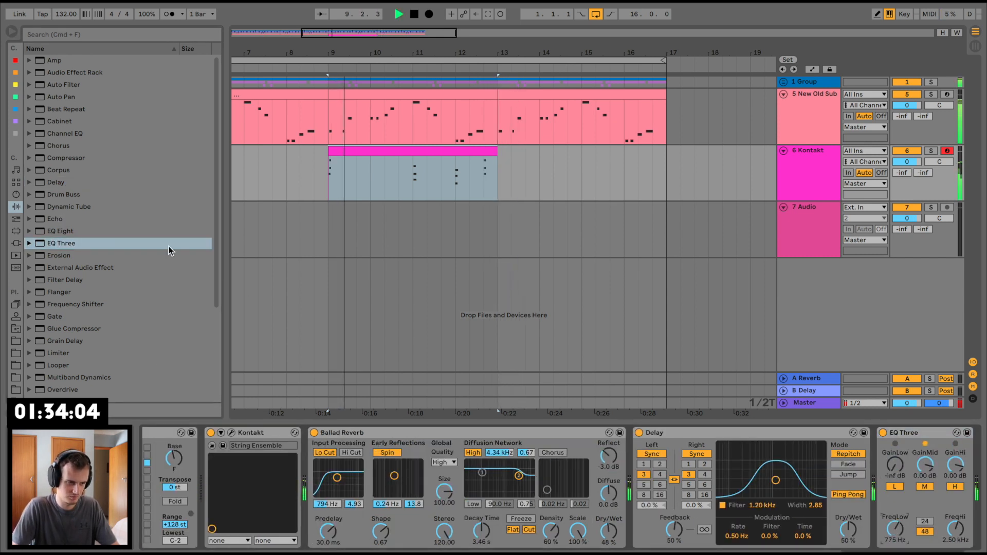
Step: Try to copy the sidechain Compressor from the New Old Sub track onto the Kontakt track
{"action": "scroll", "coordinate": [65, 313], "scroll_direction": "down", "scroll_amount": 5}
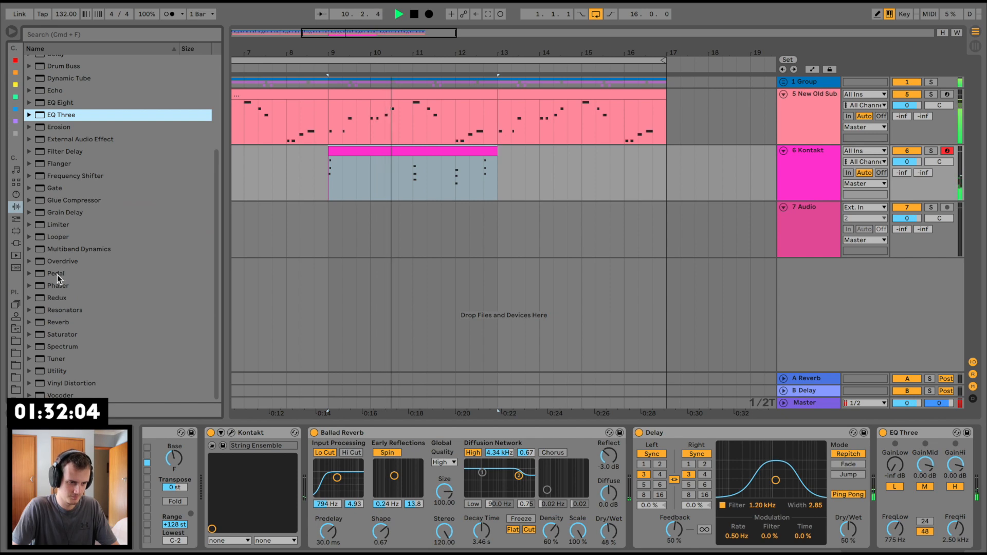
{"action": "left_click", "coordinate": [816, 112]}
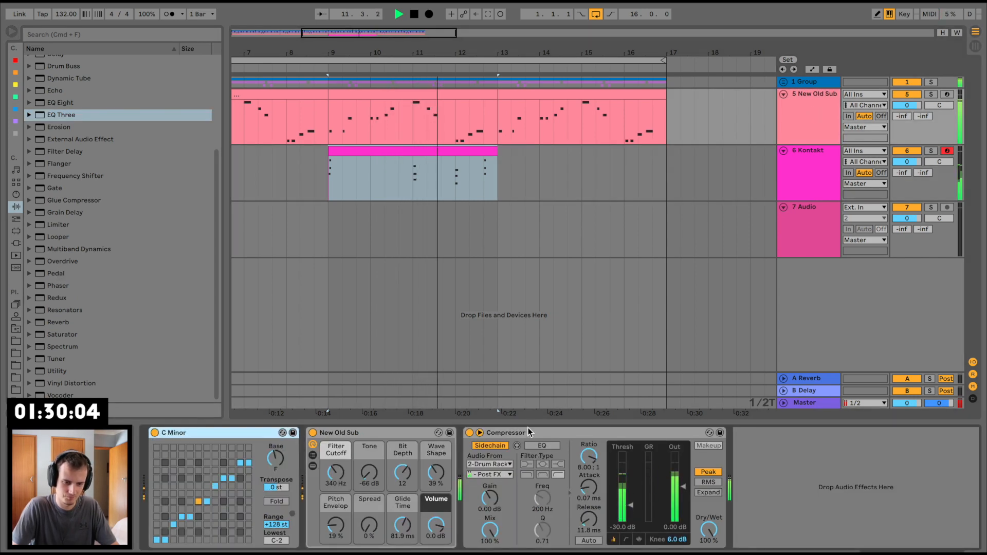
{"action": "left_click_drag", "start_coordinate": [526, 436], "coordinate": [403, 174]}
{"action": "left_click", "coordinate": [400, 152]}
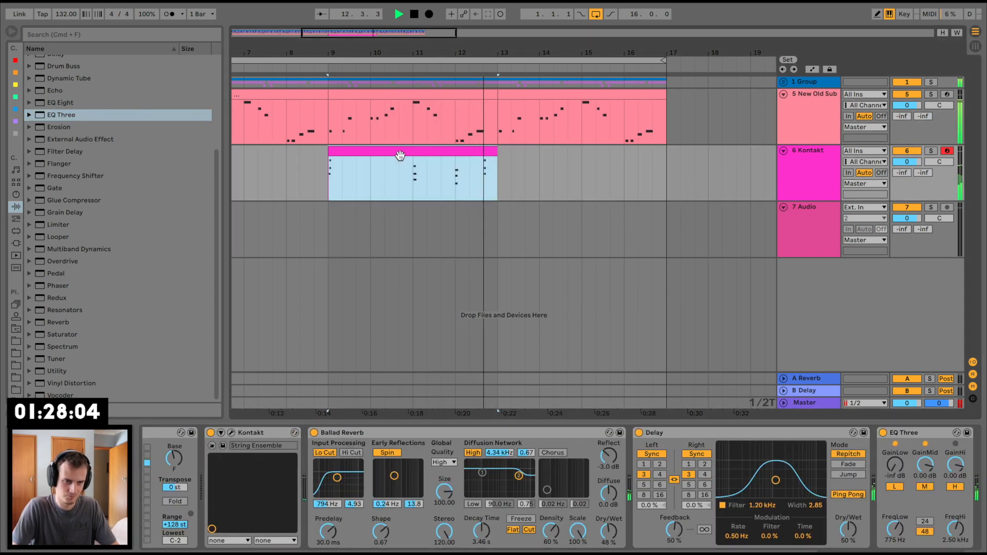
Step: Move the last string chord in bar 12 of the Kontakt clip about a third of a bar earlier
{"action": "key", "text": "space"}
{"action": "key", "text": "space"}
{"action": "left_click_drag", "start_coordinate": [481, 176], "coordinate": [478, 152]}
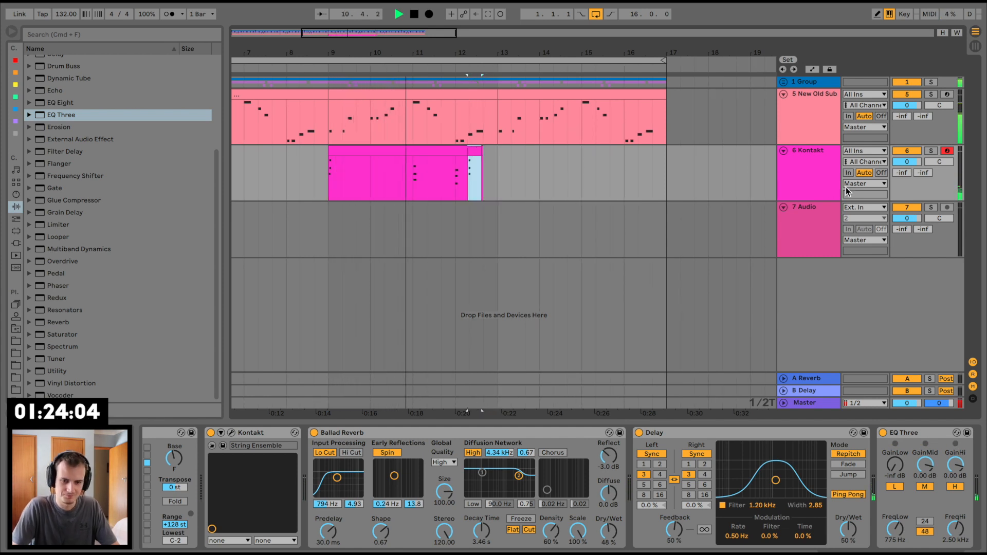
Step: Lower the high gain of the Kontakt track's EQ Three to -9.94 dB while listening to the strings
{"action": "left_click_drag", "start_coordinate": [955, 465], "coordinate": [956, 486]}
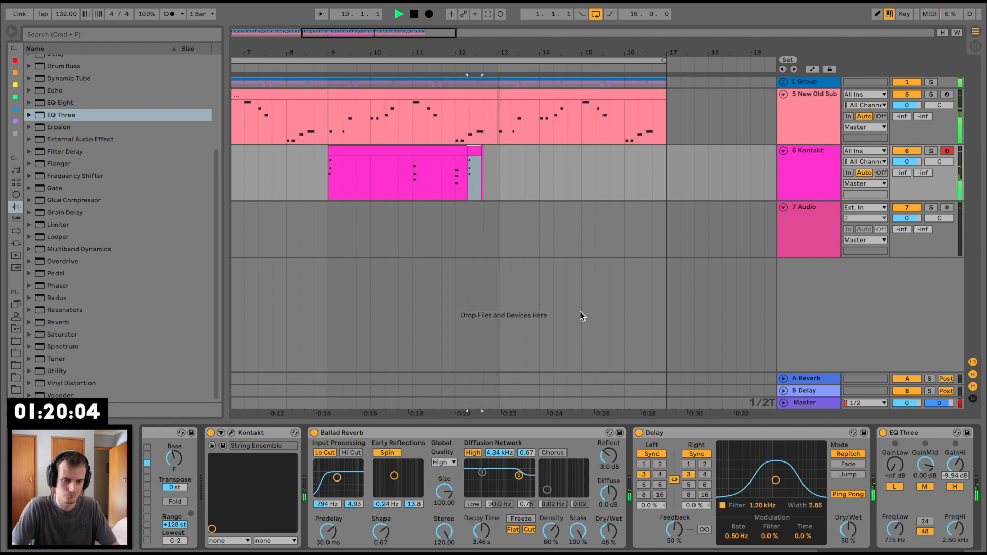
{"action": "key", "text": "space"}
{"action": "key", "text": "space"}
Step: Move the four-bar string part from bar 9 to bar 1 and duplicate it three times to fill all 16 bars
{"action": "left_click_drag", "start_coordinate": [511, 55], "coordinate": [479, 38]}
{"action": "key", "text": "space"}
{"action": "left_click_drag", "start_coordinate": [476, 165], "coordinate": [384, 166]}
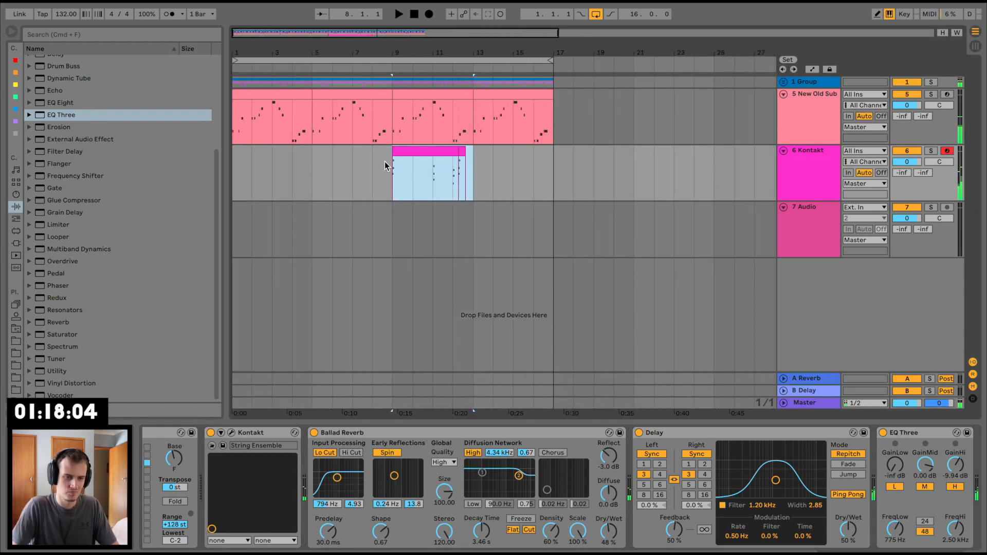
{"action": "key", "text": "ctrl+x"}
{"action": "left_click", "coordinate": [236, 160]}
{"action": "key", "text": "ctrl+v"}
{"action": "key", "text": "ctrl+d"}
{"action": "key", "text": "ctrl+d"}
{"action": "key", "text": "ctrl+d"}
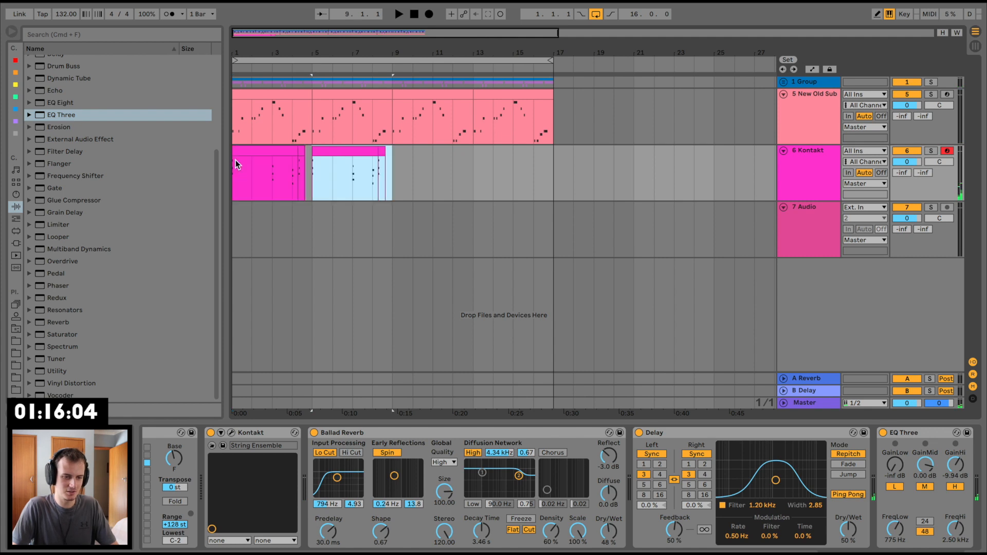
Step: Insert a new MIDI track below the Kontakt track and list the built-in instruments
{"action": "left_click", "coordinate": [238, 153]}
{"action": "left_click", "coordinate": [811, 163]}
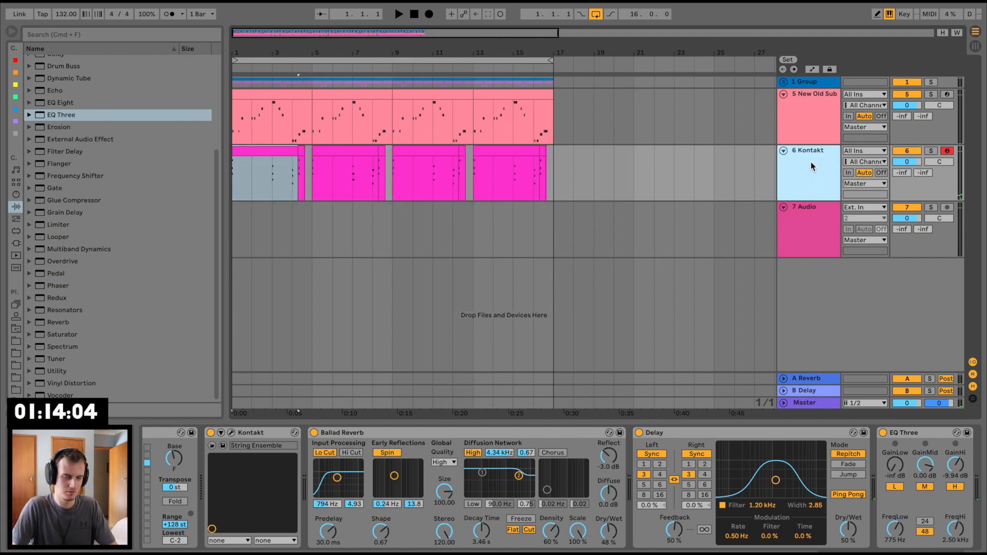
{"action": "key", "text": "super+shift+t"}
{"action": "left_click", "coordinate": [17, 245]}
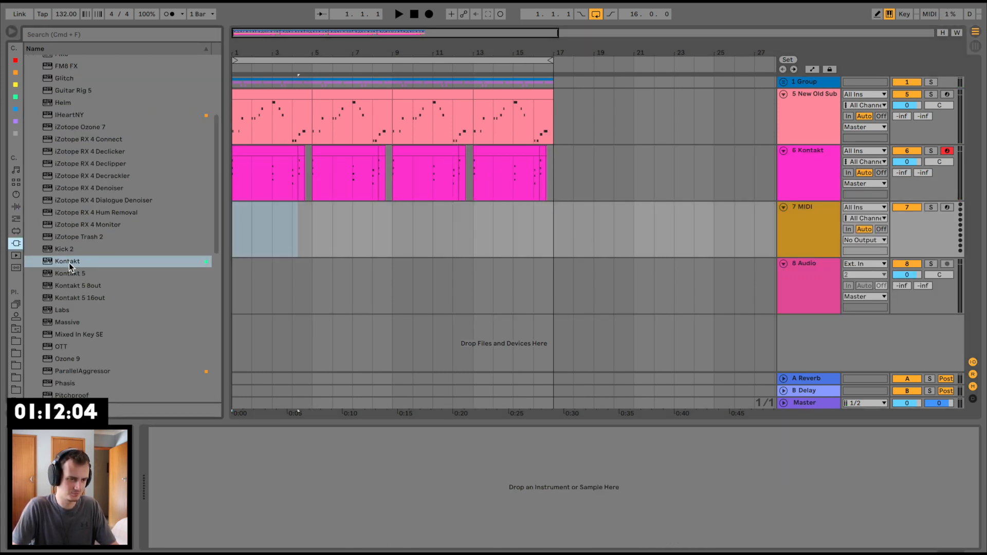
{"action": "left_click", "coordinate": [16, 197]}
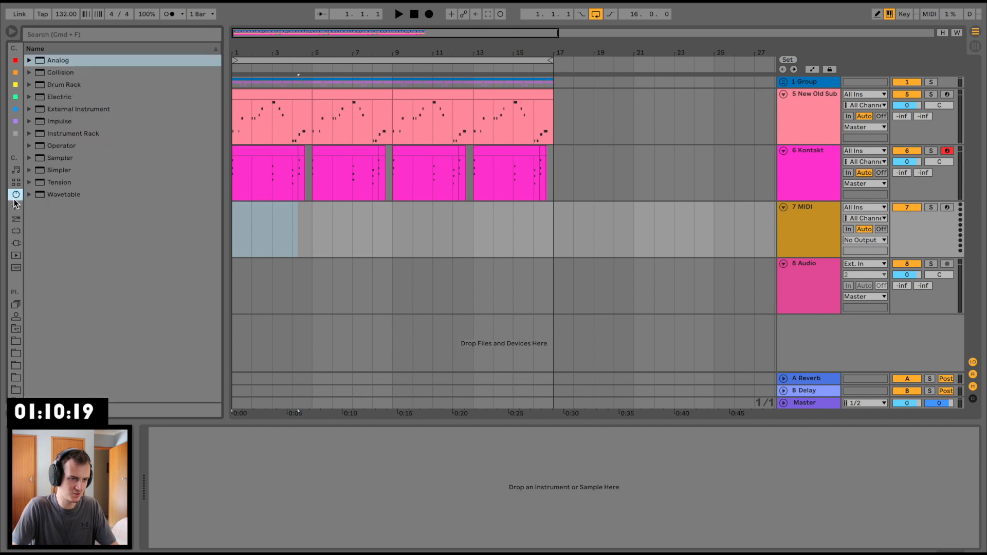
Step: Search the instruments for "face" and load the EP Faceplant.adg piano rack onto the new MIDI track
{"action": "left_click", "coordinate": [88, 31]}
{"action": "type", "text": "face"}
{"action": "key", "text": "Down"}
{"action": "key", "text": "Down"}
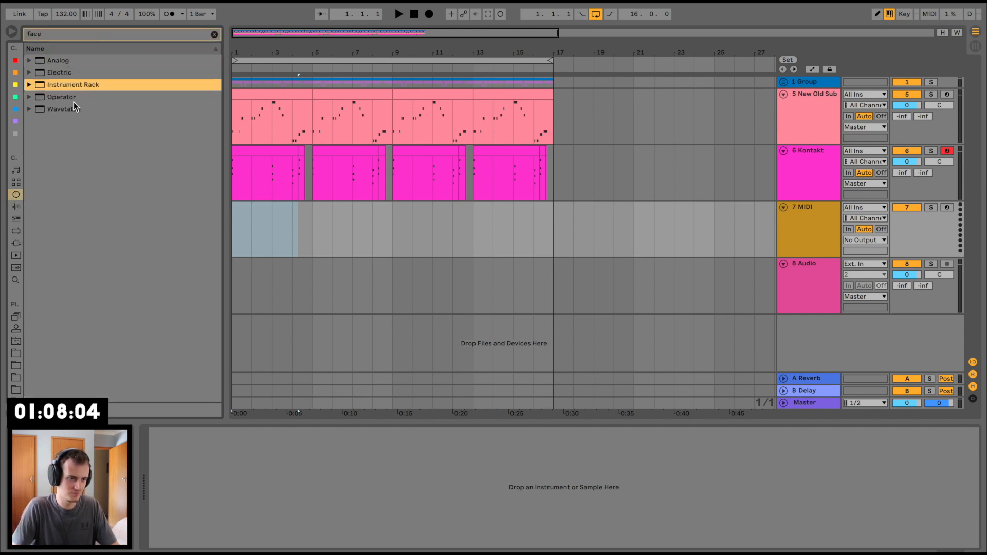
{"action": "key", "text": "Right"}
{"action": "key", "text": "Down"}
{"action": "key", "text": "Down"}
{"action": "key", "text": "Right"}
{"action": "key", "text": "Down"}
{"action": "key", "text": "Down"}
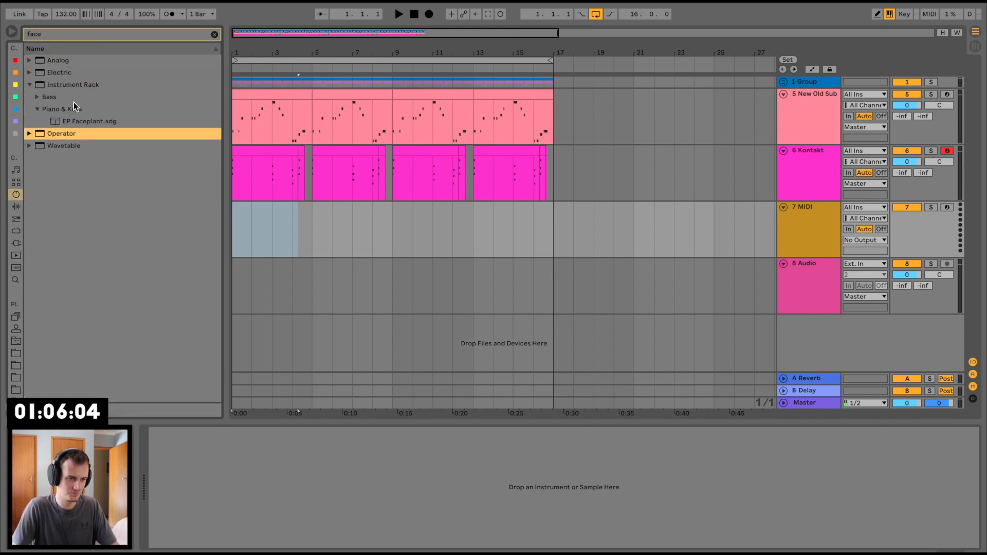
{"action": "left_click_drag", "start_coordinate": [84, 123], "coordinate": [338, 298]}
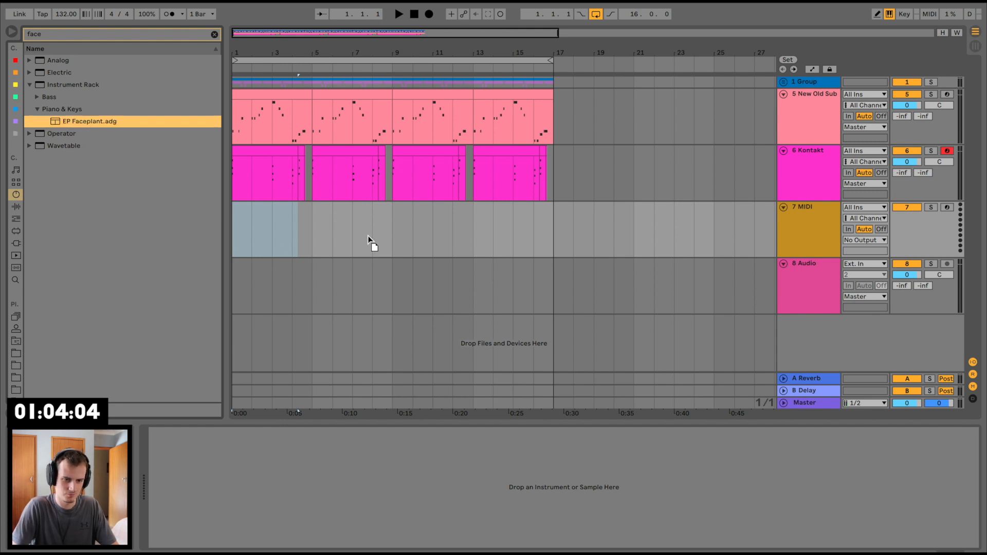
{"action": "left_click_drag", "start_coordinate": [368, 237], "coordinate": [368, 237]}
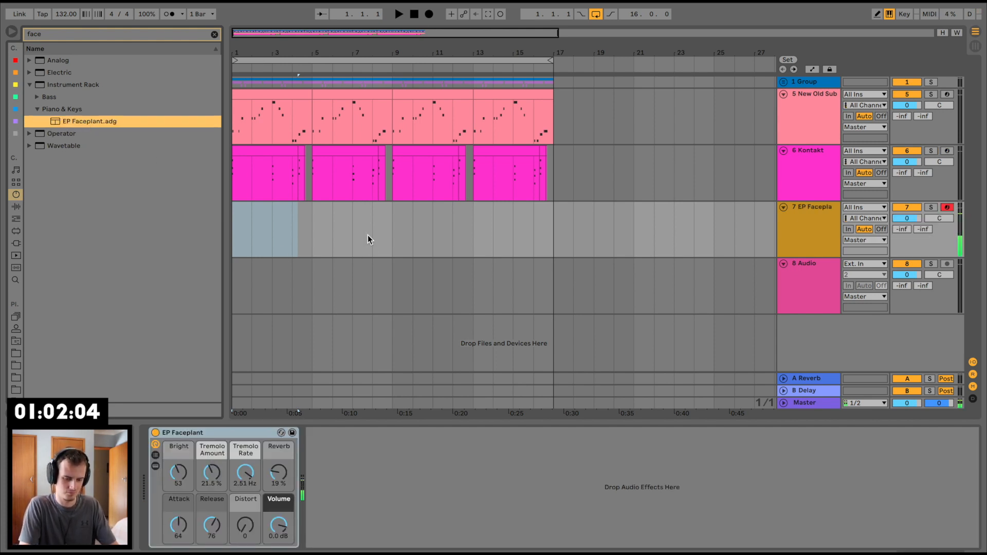
Step: Copy the C Minor scale device from the New Old Sub track to the front of the EP Faceplant track
{"action": "left_click", "coordinate": [834, 130]}
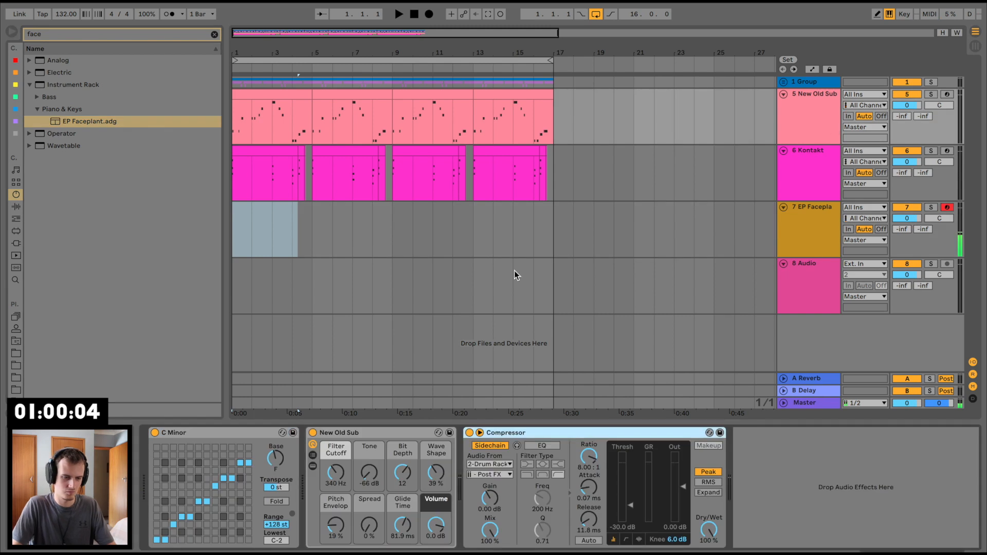
{"action": "left_click", "coordinate": [298, 222]}
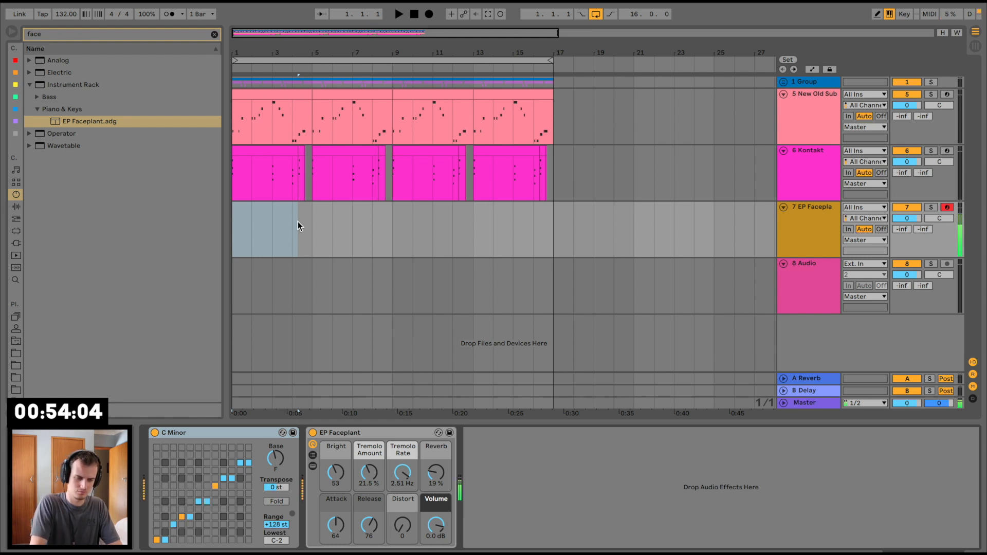
Step: Rehearse the electric piano over the track from bar 1 and capture the take as a three-bar EP Faceplant clip
{"action": "key", "text": "space"}
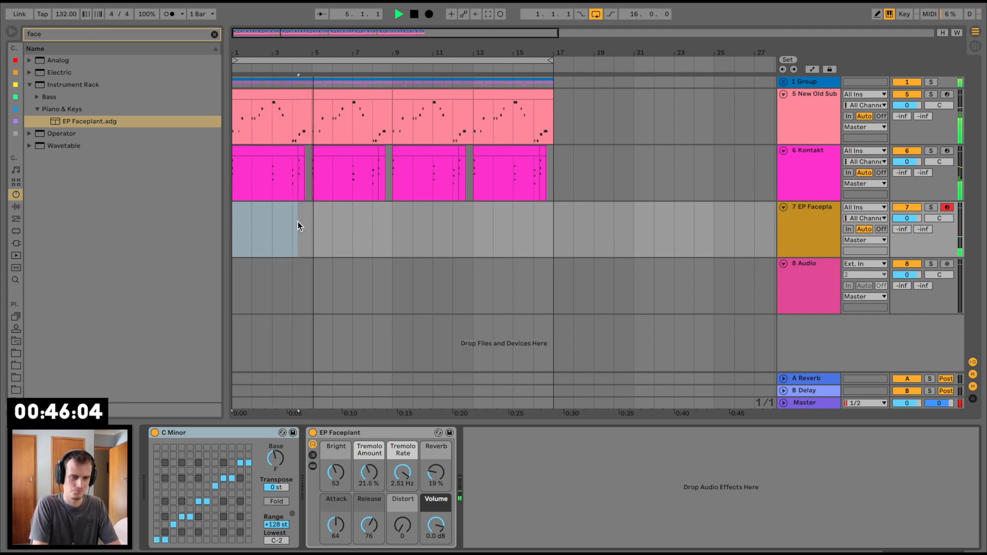
{"action": "key", "text": "space"}
{"action": "key", "text": "space"}
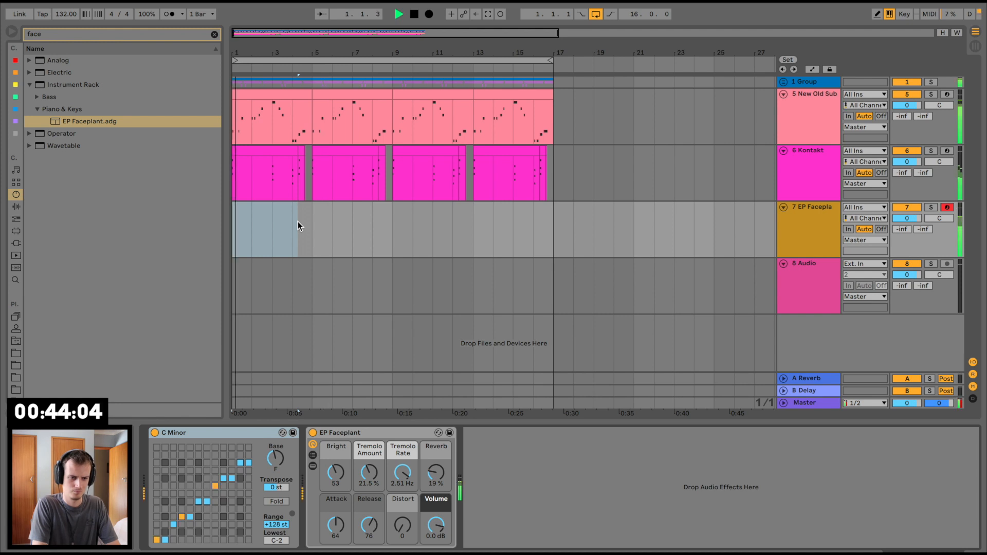
{"action": "key", "text": "space"}
{"action": "key", "text": "space"}
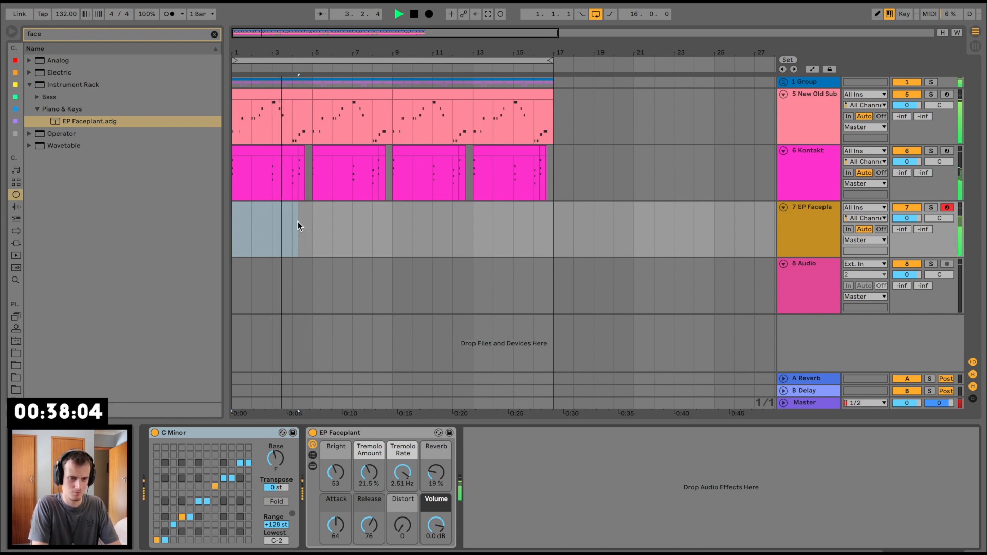
{"action": "left_click", "coordinate": [488, 15]}
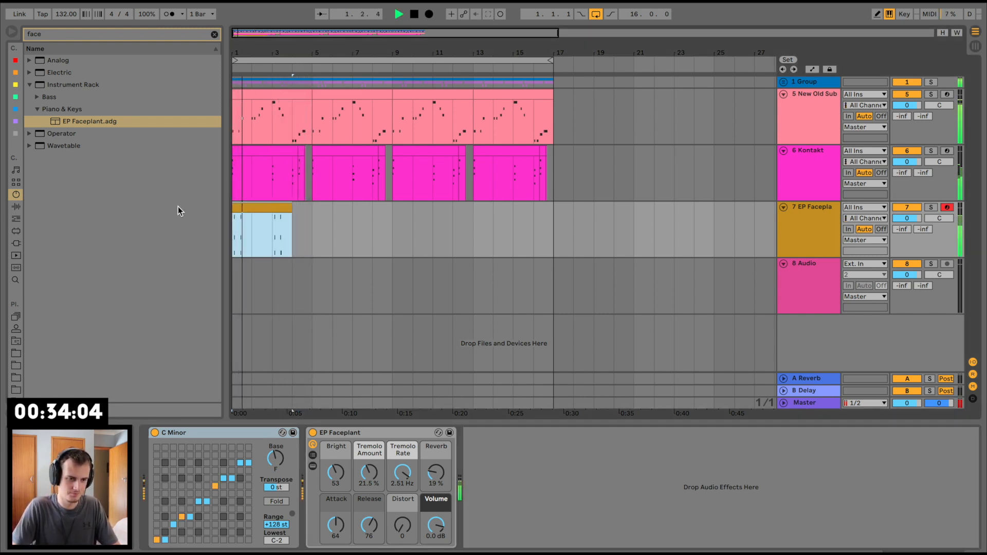
Step: Clear the browser search and open the Sci-Fi Lasers folder in the Antidote Audio - Advent 2018 Mega Pack
{"action": "left_click", "coordinate": [214, 34]}
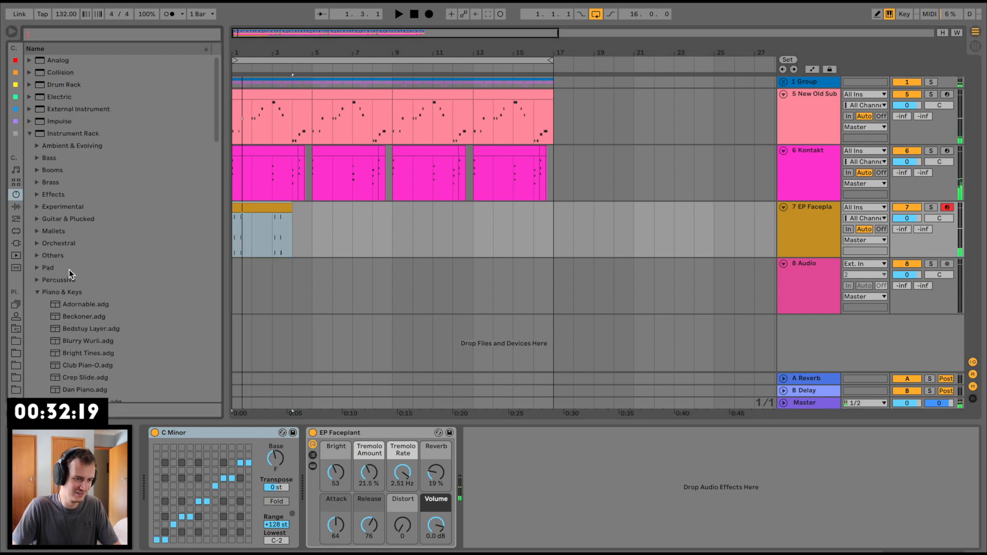
{"action": "left_click", "coordinate": [19, 338]}
{"action": "scroll", "coordinate": [76, 154], "scroll_direction": "up", "scroll_amount": 1}
{"action": "left_click", "coordinate": [30, 97]}
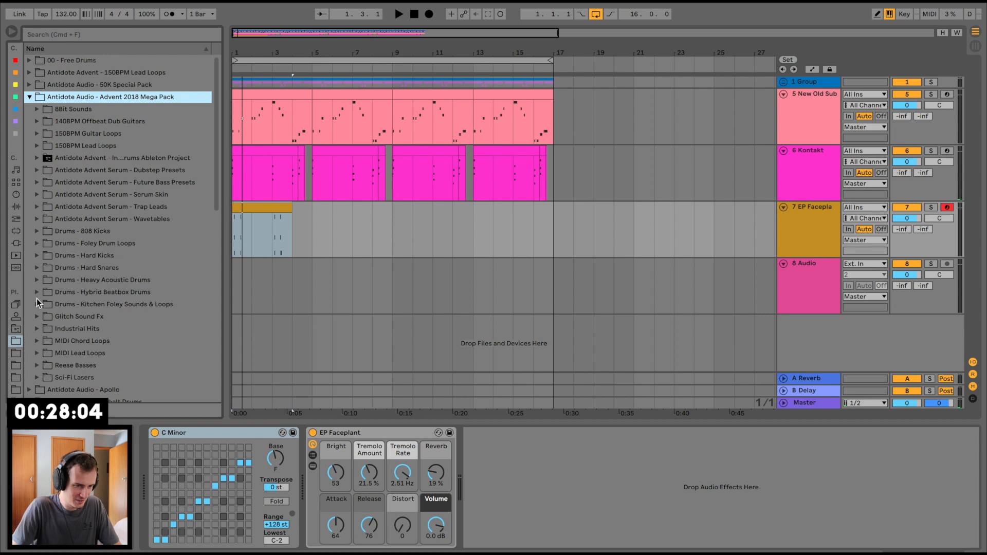
{"action": "left_click", "coordinate": [37, 316]}
{"action": "scroll", "coordinate": [38, 293], "scroll_direction": "down", "scroll_amount": 3}
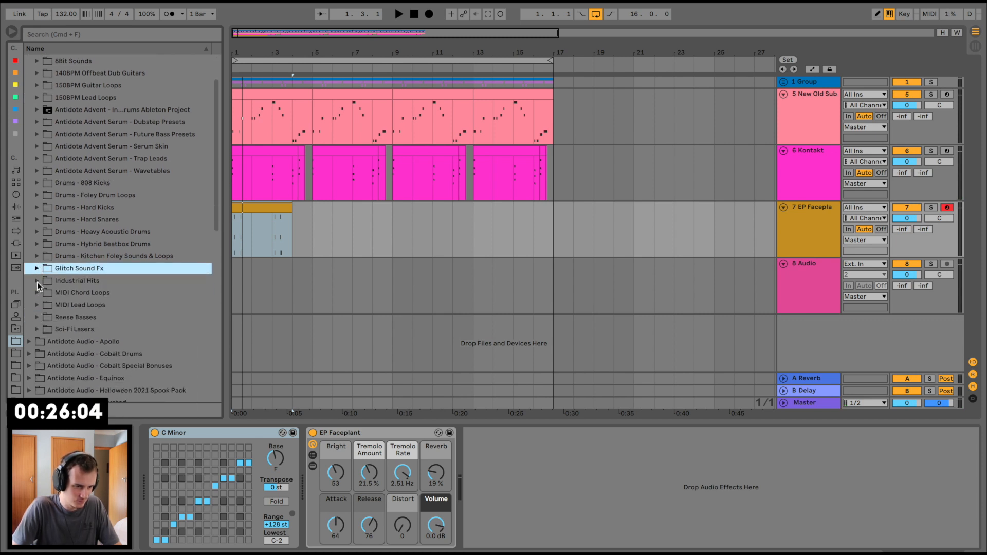
{"action": "left_click", "coordinate": [37, 329]}
Step: Widen the browser, audition the Sci-Fi Lasers samples and place one at bar 2 of the empty audio track
{"action": "left_click", "coordinate": [88, 287]}
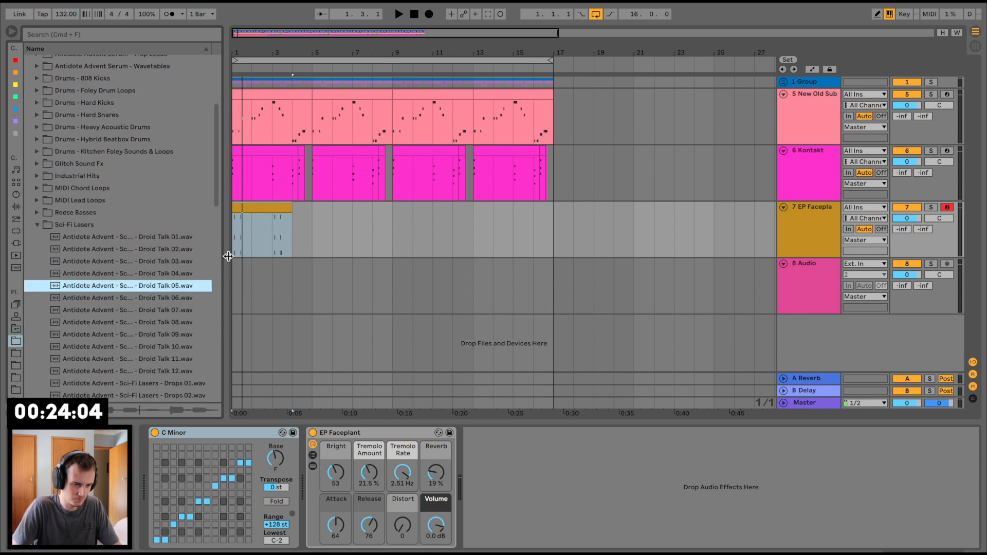
{"action": "left_click_drag", "start_coordinate": [227, 256], "coordinate": [276, 256]}
{"action": "scroll", "coordinate": [156, 296], "scroll_direction": "down", "scroll_amount": 5}
{"action": "left_click", "coordinate": [156, 293]}
{"action": "left_click", "coordinate": [171, 269]}
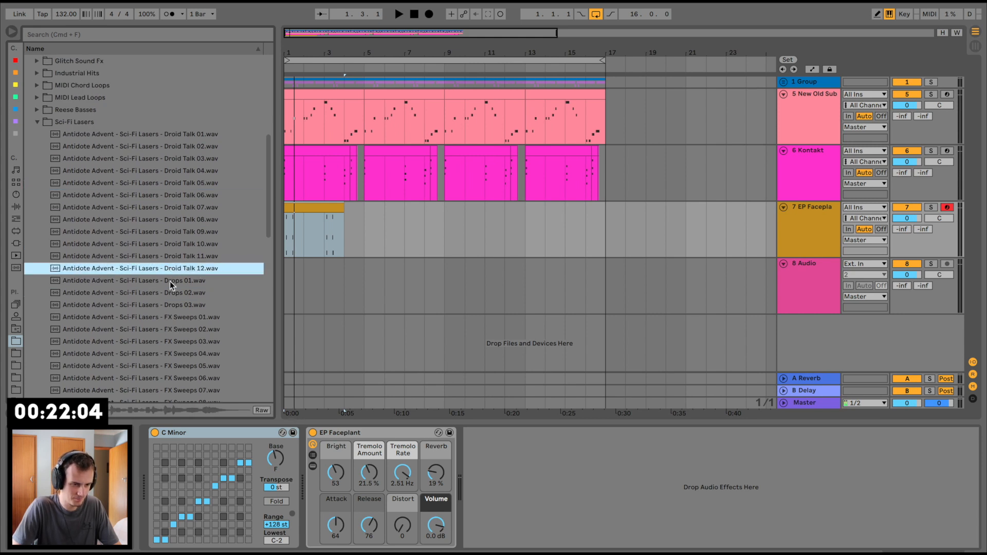
{"action": "left_click", "coordinate": [171, 354]}
{"action": "scroll", "coordinate": [174, 350], "scroll_direction": "down", "scroll_amount": 3}
{"action": "left_click", "coordinate": [187, 310]}
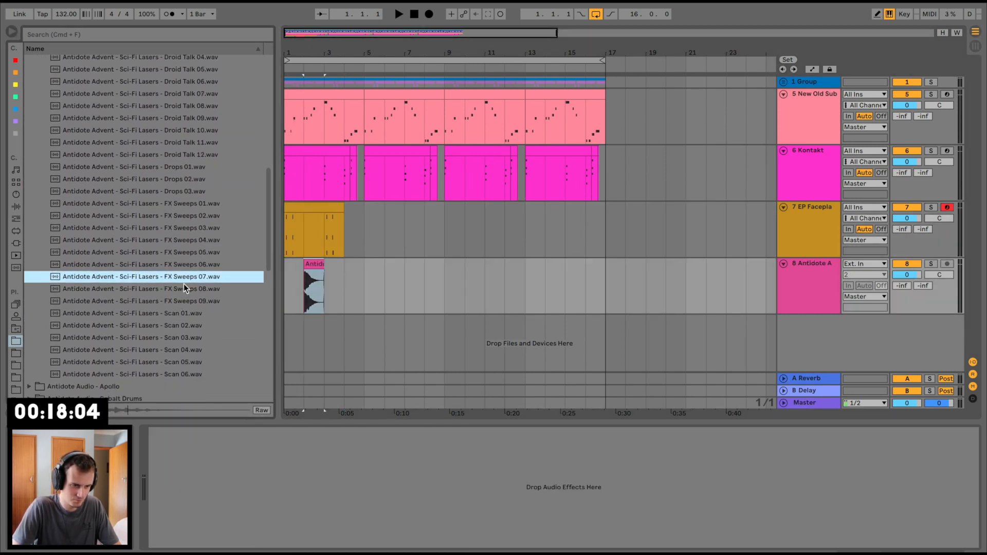
Step: Place FX Sweeps 07.wav at bar 5 and Scan 02.wav at bar 8 of the sample track
{"action": "left_click_drag", "start_coordinate": [183, 280], "coordinate": [356, 280]}
{"action": "left_click", "coordinate": [171, 326]}
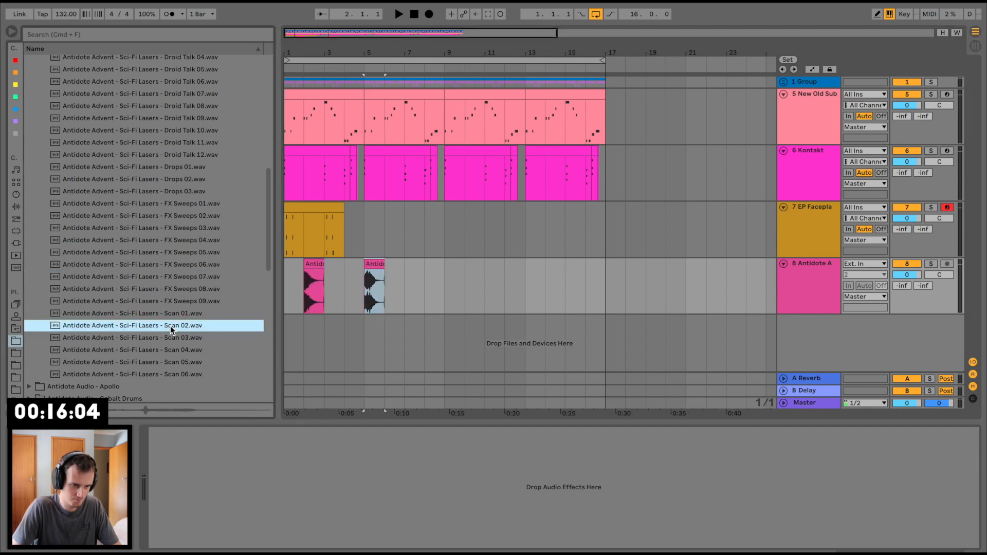
{"action": "left_click", "coordinate": [168, 340]}
{"action": "left_click", "coordinate": [177, 328]}
{"action": "left_click_drag", "start_coordinate": [168, 329], "coordinate": [431, 270]}
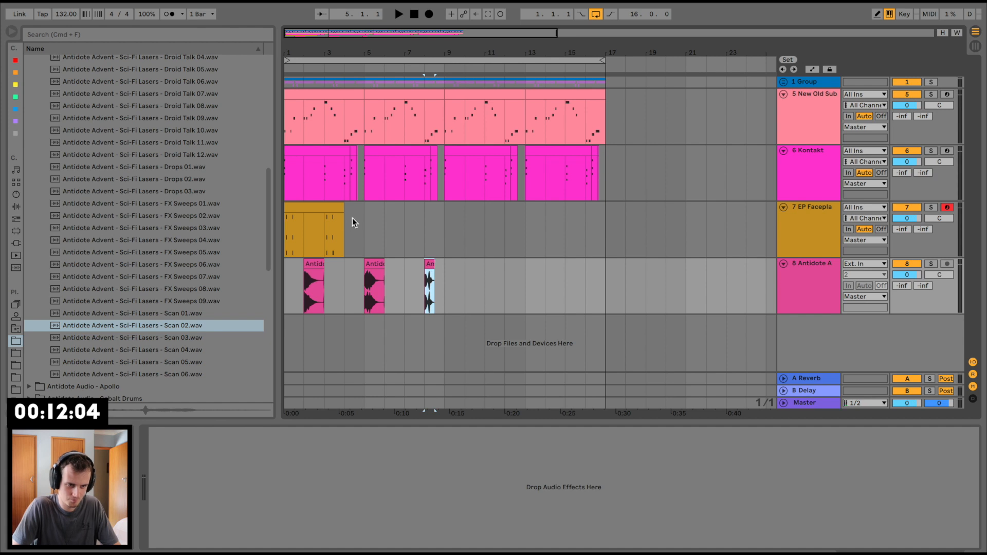
Step: Duplicate the first four bars of the EP Faceplant track so the part repeats from bar 5
{"action": "left_click_drag", "start_coordinate": [354, 219], "coordinate": [190, 218]}
{"action": "key", "text": "super+d"}
{"action": "left_click", "coordinate": [289, 273]}
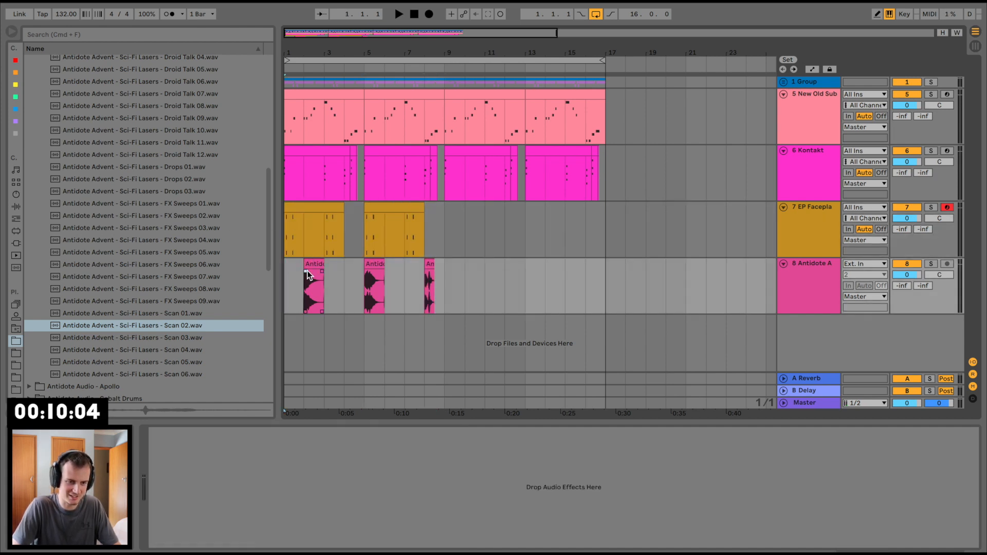
Step: Turn off warping for the three sample clips and lower EP Faceplant to -10.2 dB and the sample track to -8.2 dB
{"action": "left_click", "coordinate": [312, 266]}
{"action": "left_click", "coordinate": [473, 267], "text": "shift"}
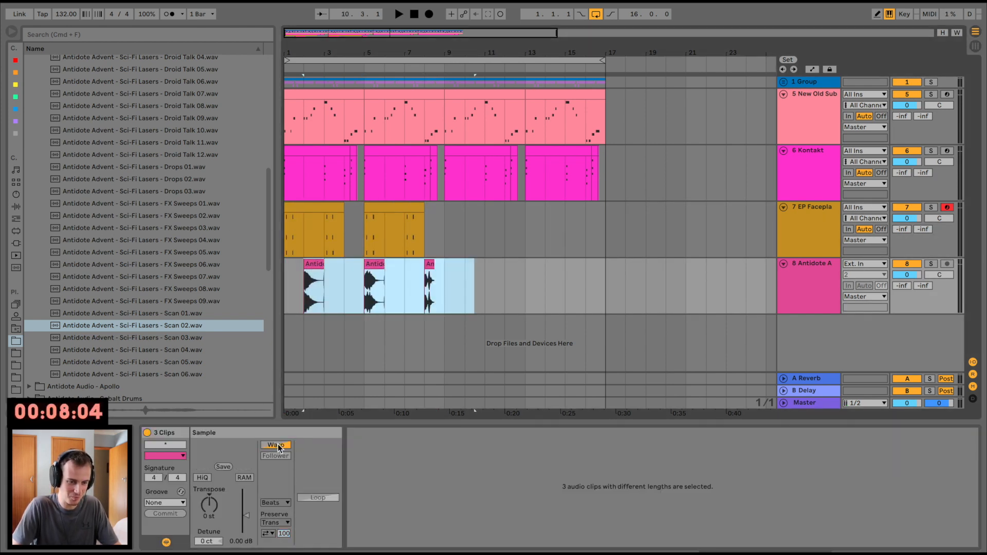
{"action": "left_click", "coordinate": [289, 264]}
{"action": "key", "text": "space"}
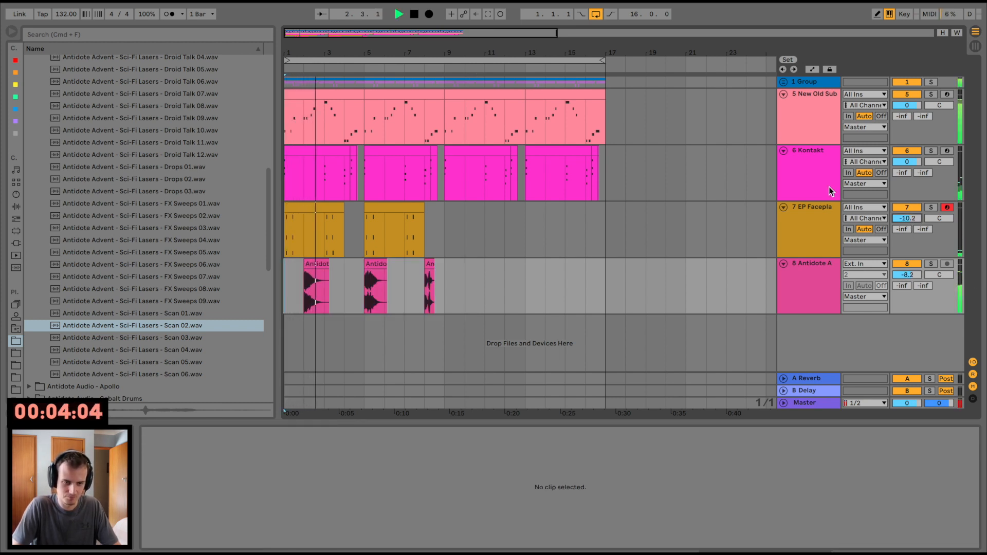
Step: Copy the sidechain Compressor from the New Old Sub track onto the sample track
{"action": "left_click", "coordinate": [814, 125]}
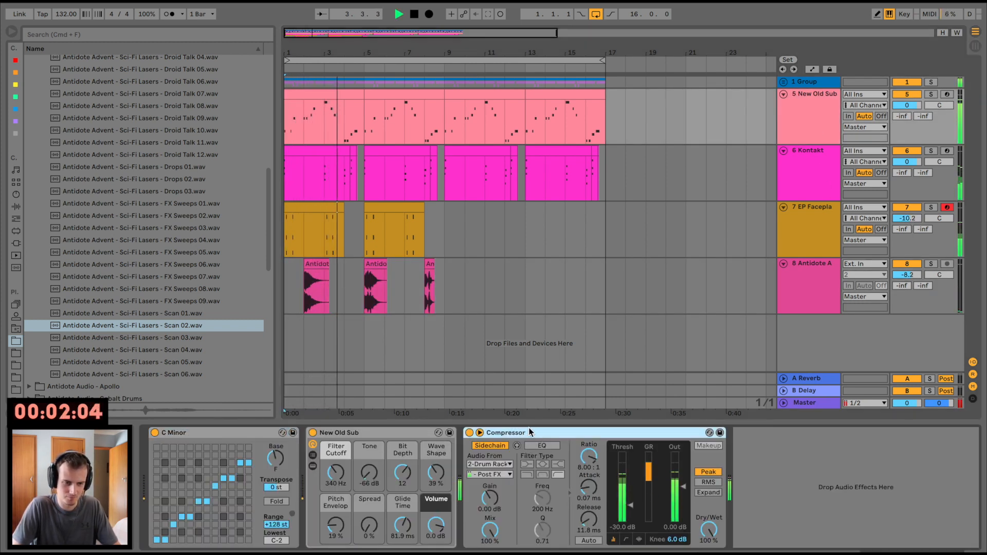
{"action": "left_click", "coordinate": [647, 282]}
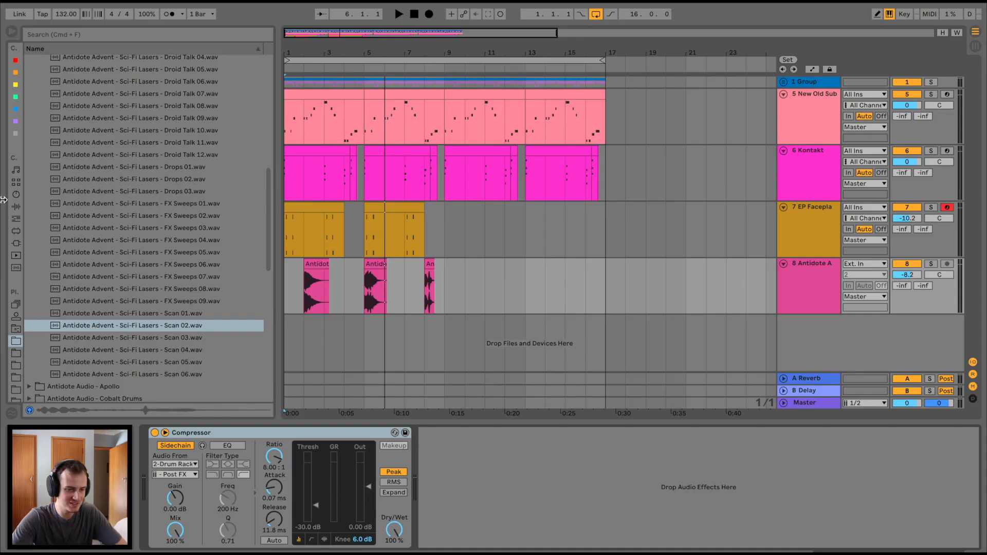
Step: Audition the FX Sweeps samples, replace the clip at bar 2 with FX Sweeps 02.wav and play it in context
{"action": "left_click", "coordinate": [32, 229]}
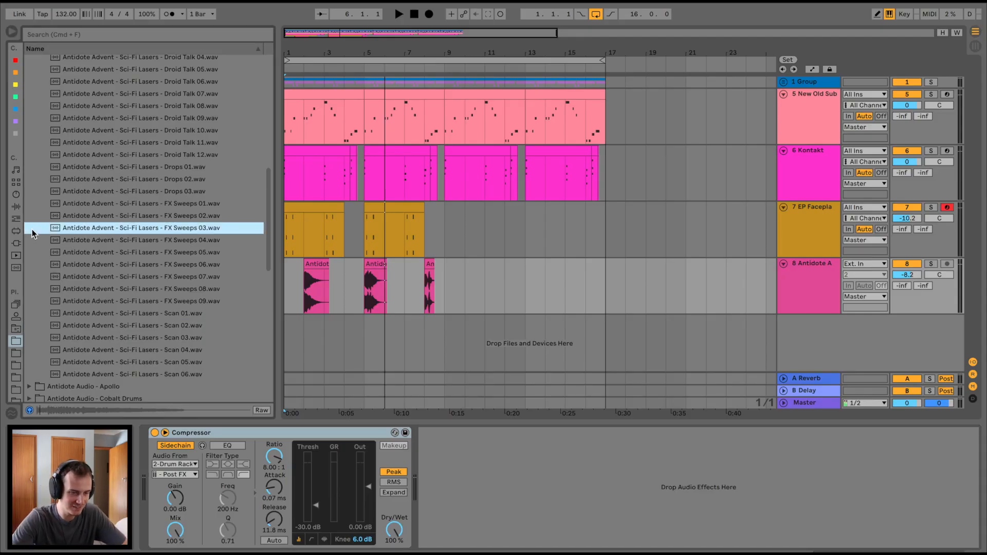
{"action": "left_click", "coordinate": [126, 284]}
{"action": "left_click", "coordinate": [131, 307]}
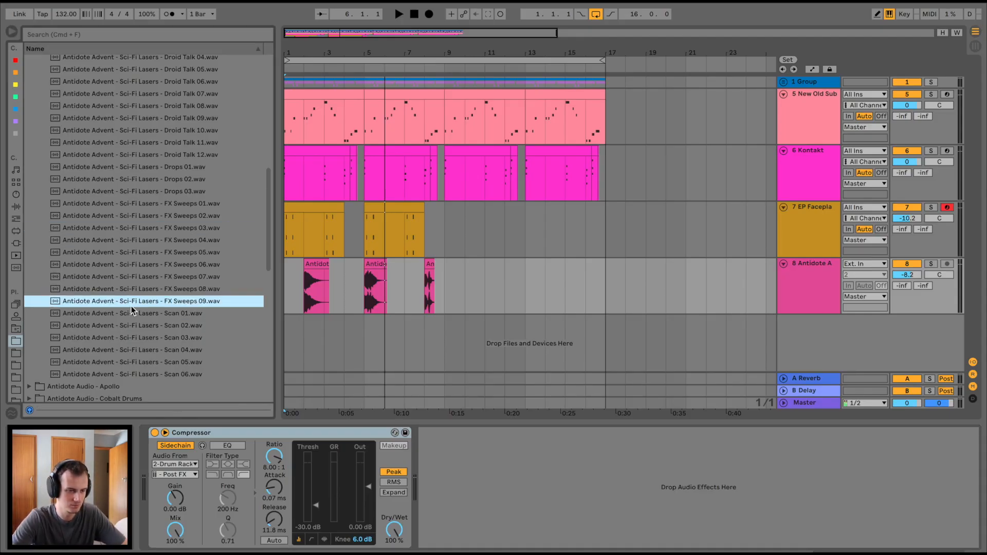
{"action": "left_click", "coordinate": [169, 246]}
{"action": "scroll", "coordinate": [169, 245], "scroll_direction": "up", "scroll_amount": 1}
{"action": "left_click", "coordinate": [169, 248]}
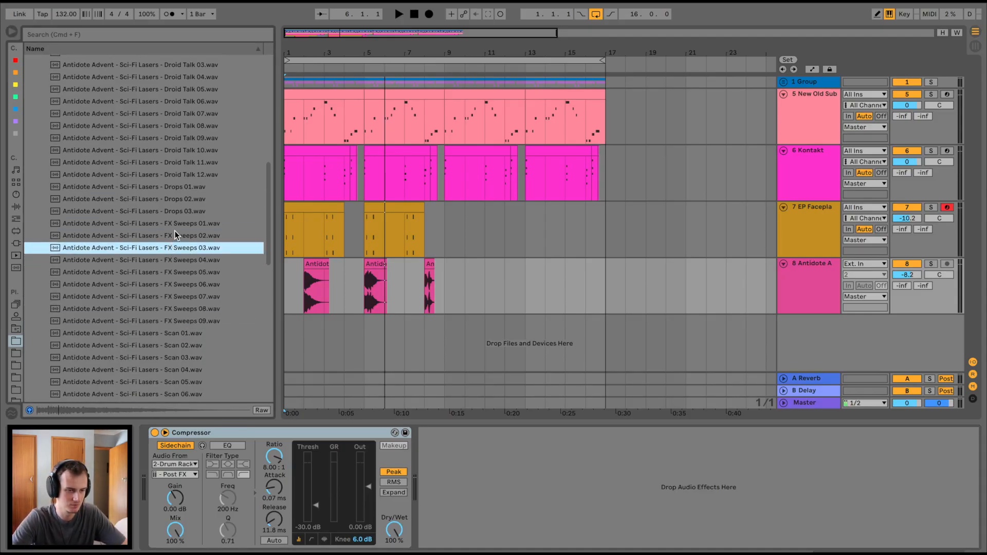
{"action": "left_click", "coordinate": [174, 230]}
{"action": "scroll", "coordinate": [175, 229], "scroll_direction": "up", "scroll_amount": 1}
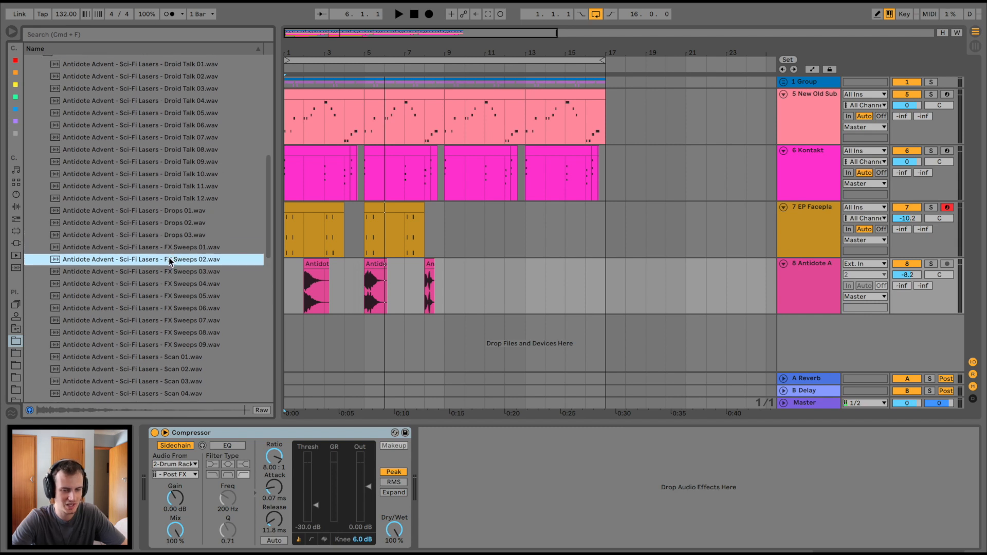
{"action": "left_click", "coordinate": [288, 272]}
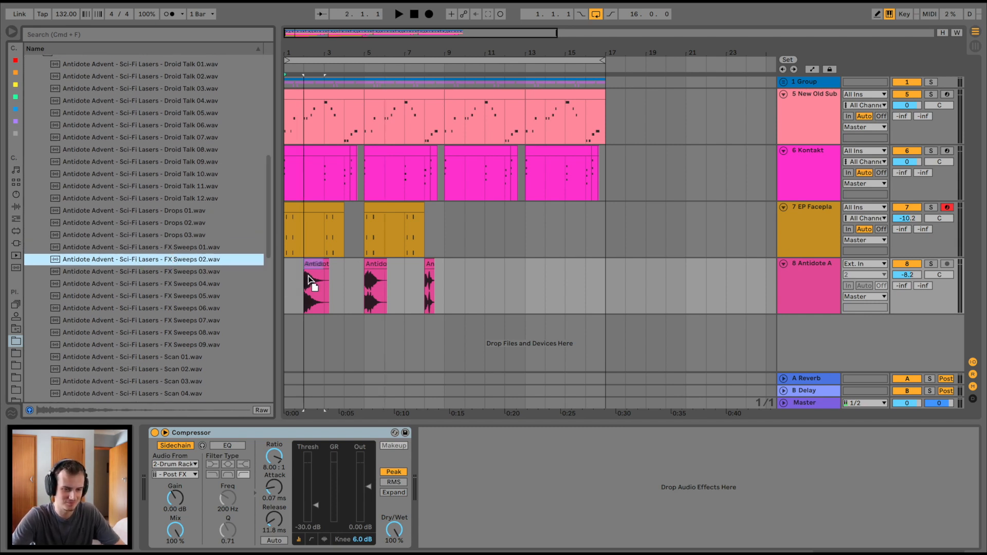
{"action": "key", "text": "space"}
Step: Cut the tail of the FX Sweeps 02 clip after bar 3 and lower the sample track to -9.8 dB
{"action": "left_click", "coordinate": [327, 268]}
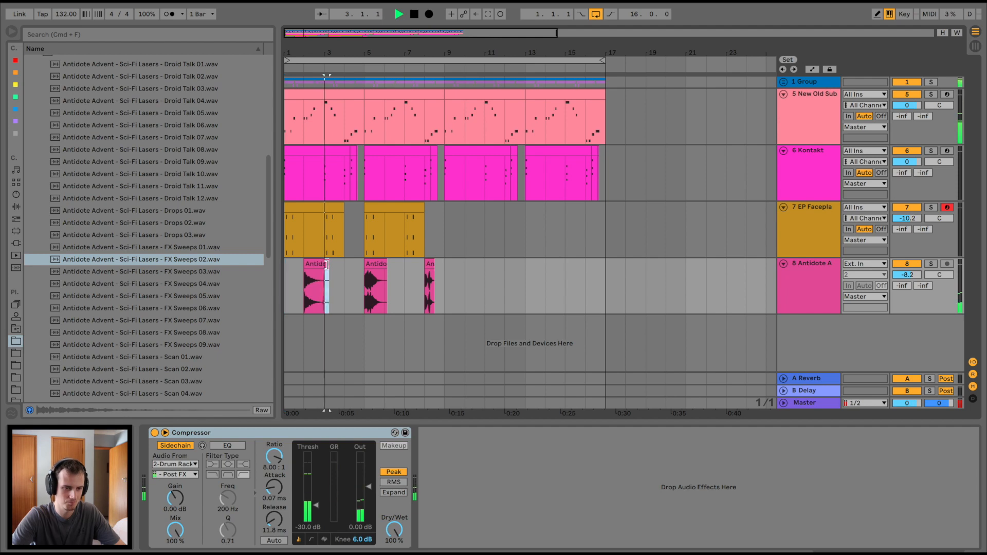
{"action": "key", "text": "plus"}
{"action": "key", "text": "plus"}
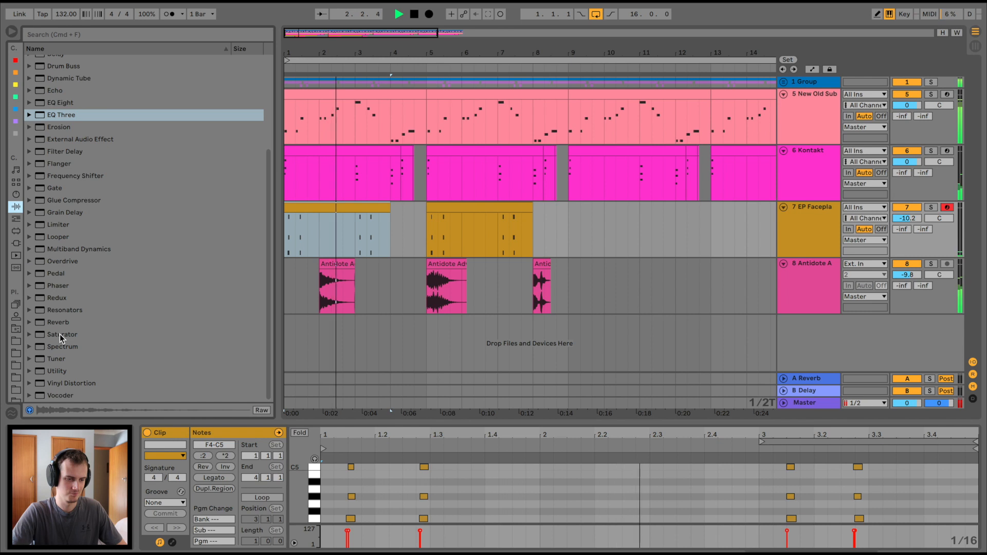
Step: Add a Saturator to the EP Faceplant track with Drive at 16.9 dB and Base at 8.57
{"action": "double_click", "coordinate": [60, 334]}
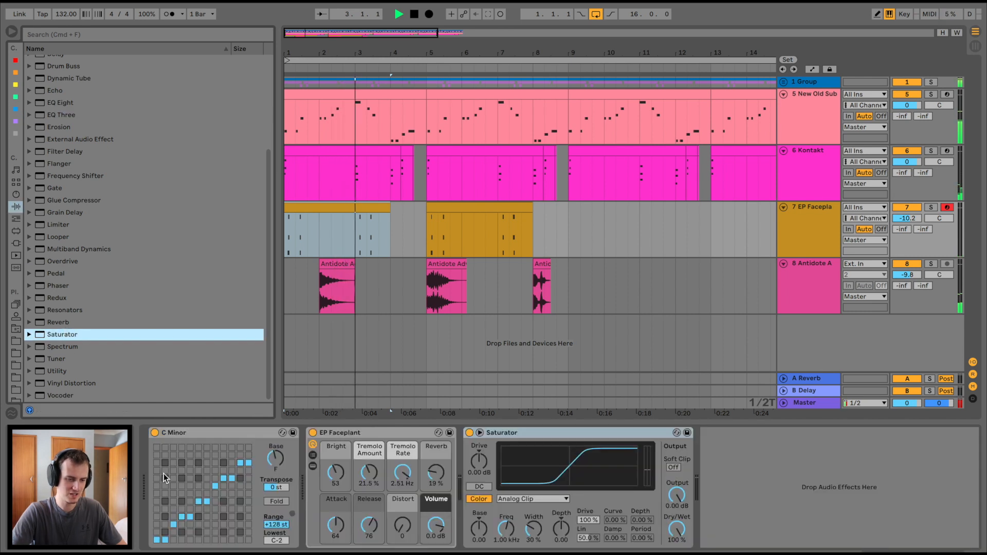
{"action": "left_click_drag", "start_coordinate": [479, 462], "coordinate": [479, 438]}
{"action": "key", "text": "space"}
{"action": "mouse_move", "coordinate": [480, 529]}
{"action": "left_mouse_down"}
{"action": "mouse_move", "coordinate": [479, 517]}
{"action": "mouse_move", "coordinate": [479, 540]}
{"action": "left_mouse_up"}
Step: Copy the sidechain Compressor from the Kontakt track to the end of the EP Faceplant chain and set its threshold to -20.1 dB
{"action": "left_click", "coordinate": [813, 166]}
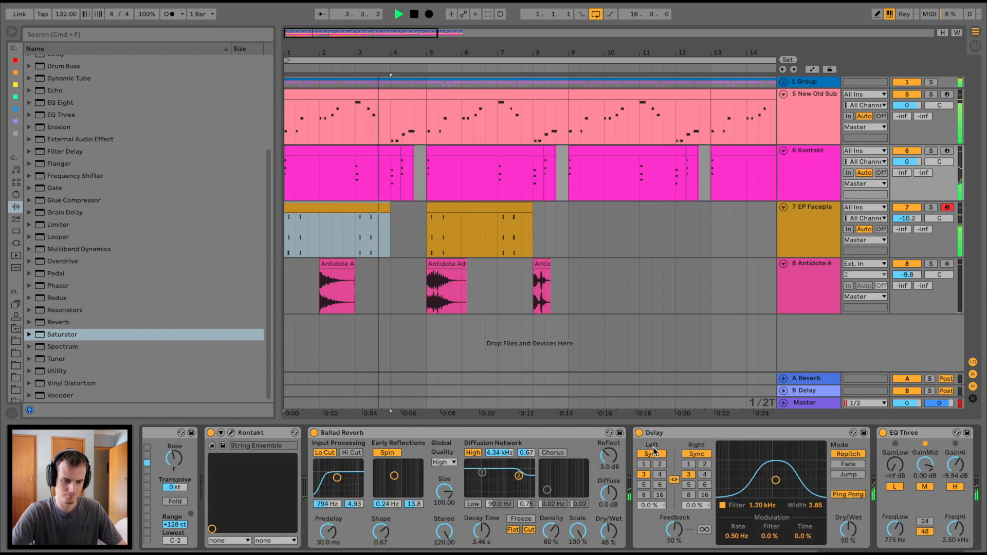
{"action": "scroll", "coordinate": [429, 433], "scroll_direction": "right", "scroll_amount": 3}
{"action": "scroll", "coordinate": [430, 433], "scroll_direction": "right", "scroll_amount": 4}
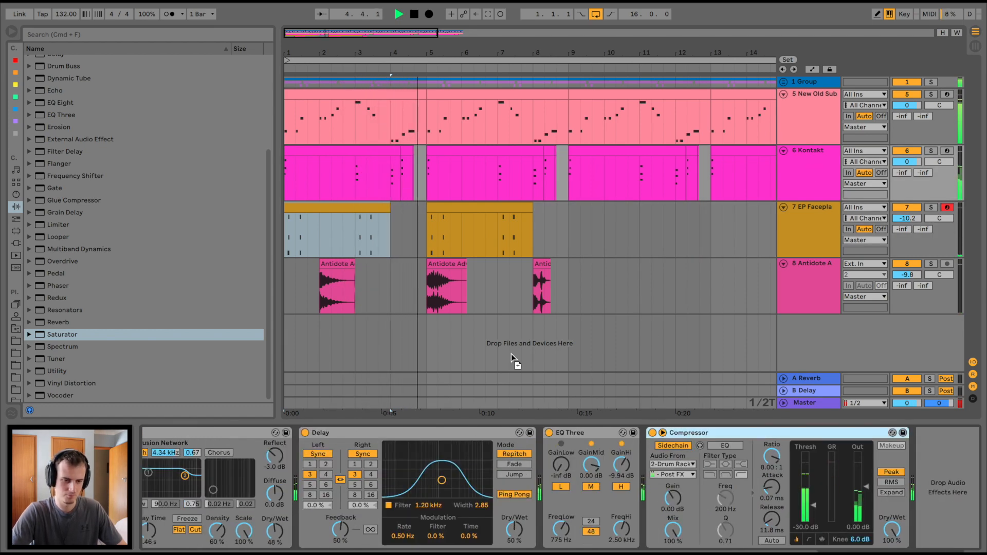
{"action": "key", "text": "super+d"}
{"action": "key", "text": "space"}
{"action": "key", "text": "space"}
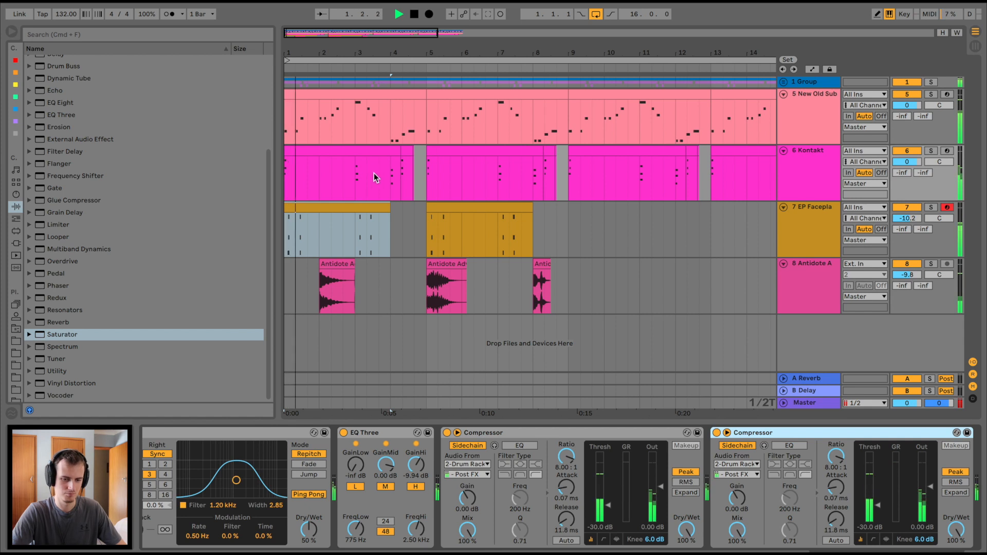
{"action": "key", "text": "space"}
{"action": "left_click", "coordinate": [309, 217]}
{"action": "key", "text": "space"}
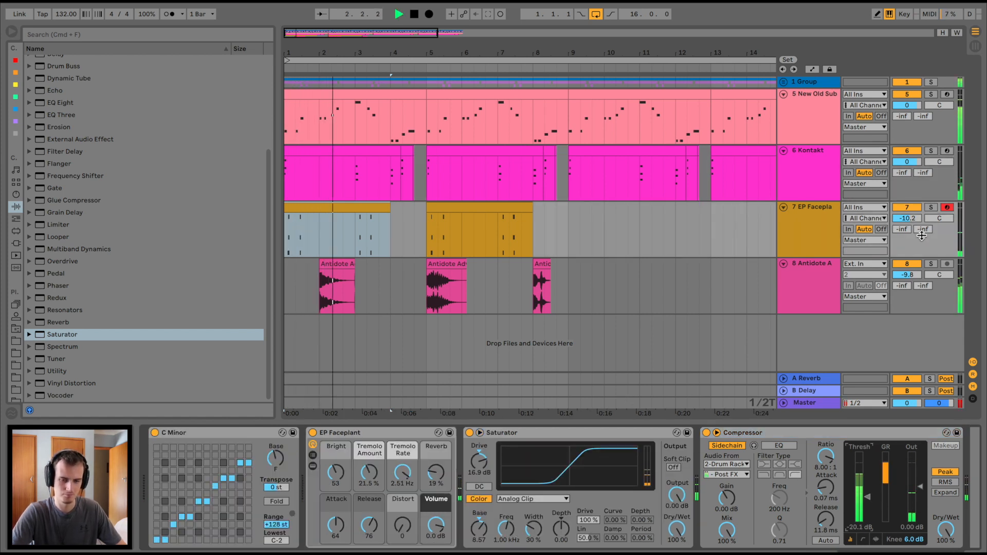
Step: Mute the Kontakt track and repeat the first two bars of EP Faceplant through the end of bar 16
{"action": "left_click", "coordinate": [907, 150]}
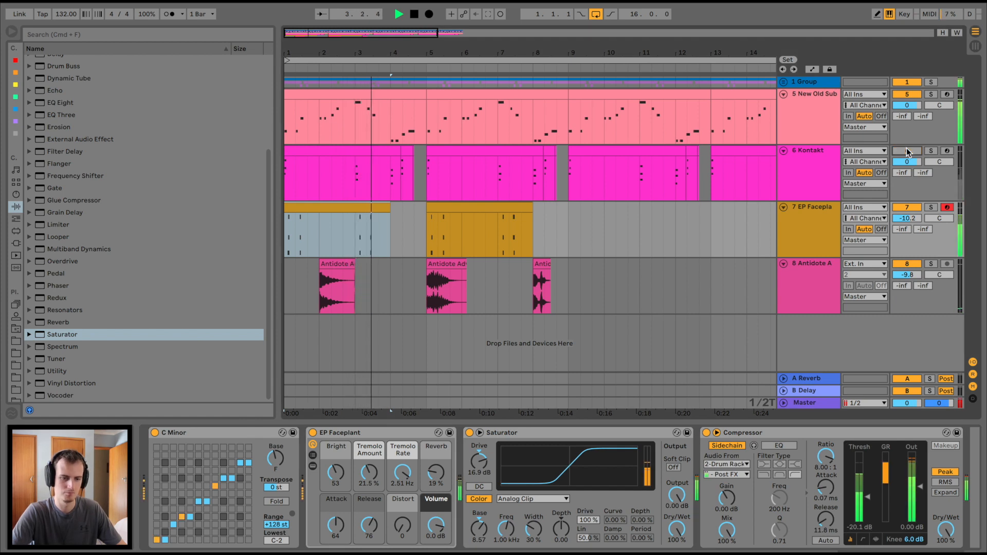
{"action": "left_click_drag", "start_coordinate": [350, 230], "coordinate": [214, 219]}
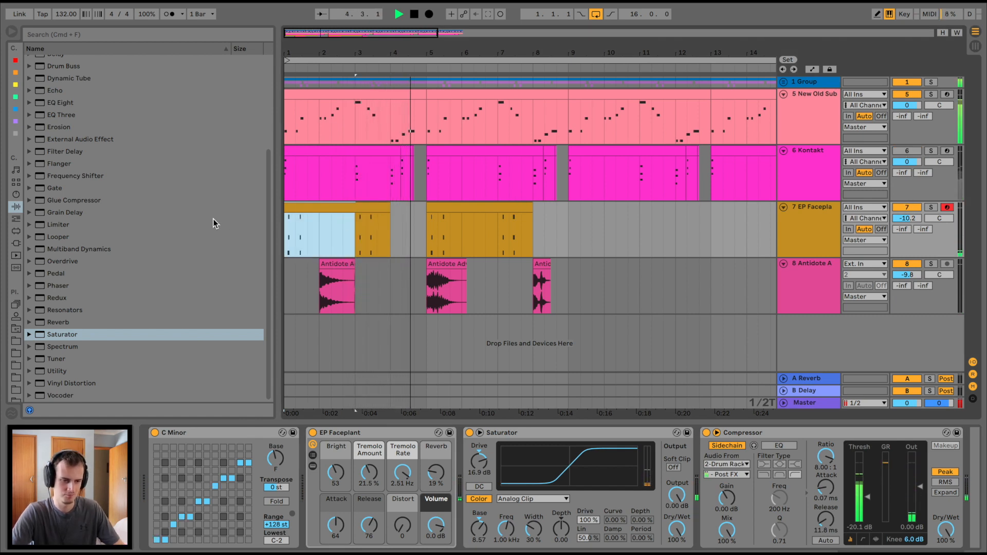
{"action": "key", "text": "super+d"}
{"action": "key", "text": "super+d"}
{"action": "key", "text": "super+d"}
{"action": "key", "text": "super+d"}
{"action": "key", "text": "super+d"}
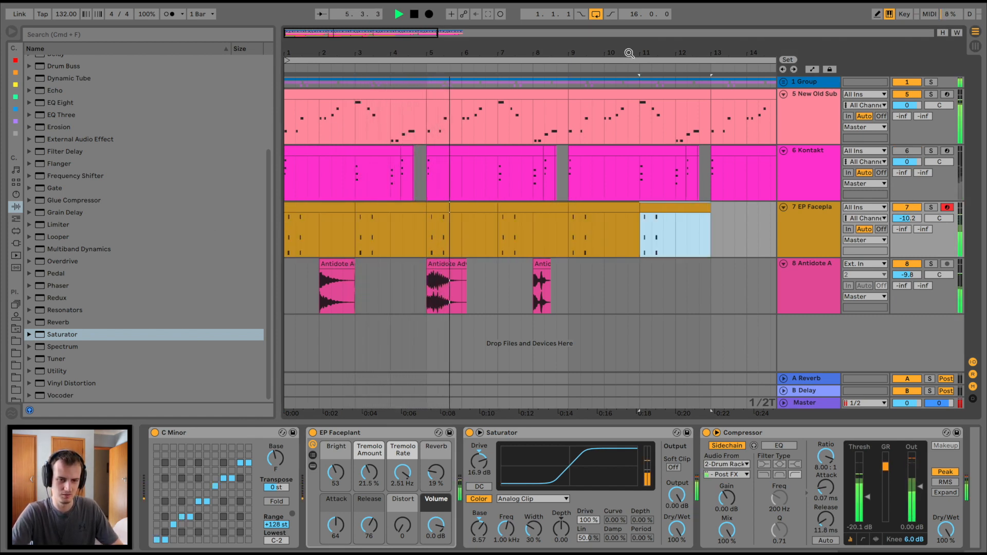
{"action": "key", "text": "minus"}
Step: Duplicate the first eight bars of the sample track to fill bars 9 to 16
{"action": "key", "text": "super+d"}
{"action": "key", "text": "super+d"}
{"action": "left_click_drag", "start_coordinate": [396, 278], "coordinate": [232, 260]}
{"action": "key", "text": "super+d"}
Step: Add a ping-pong Delay before the sample track's Compressor, with its filter at 1.34 kHz and width 3.30
{"action": "scroll", "coordinate": [46, 99], "scroll_direction": "up", "scroll_amount": 5}
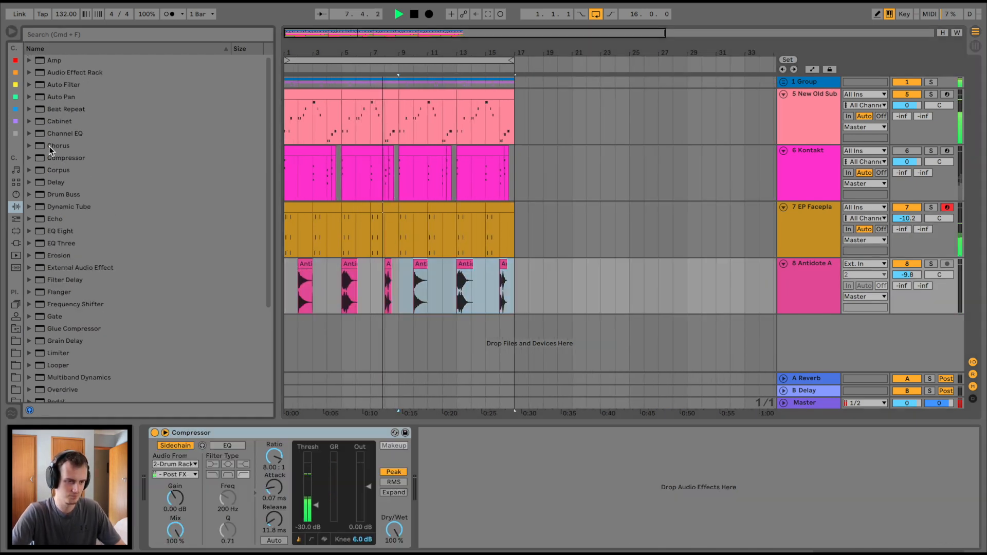
{"action": "left_click_drag", "start_coordinate": [41, 181], "coordinate": [319, 279]}
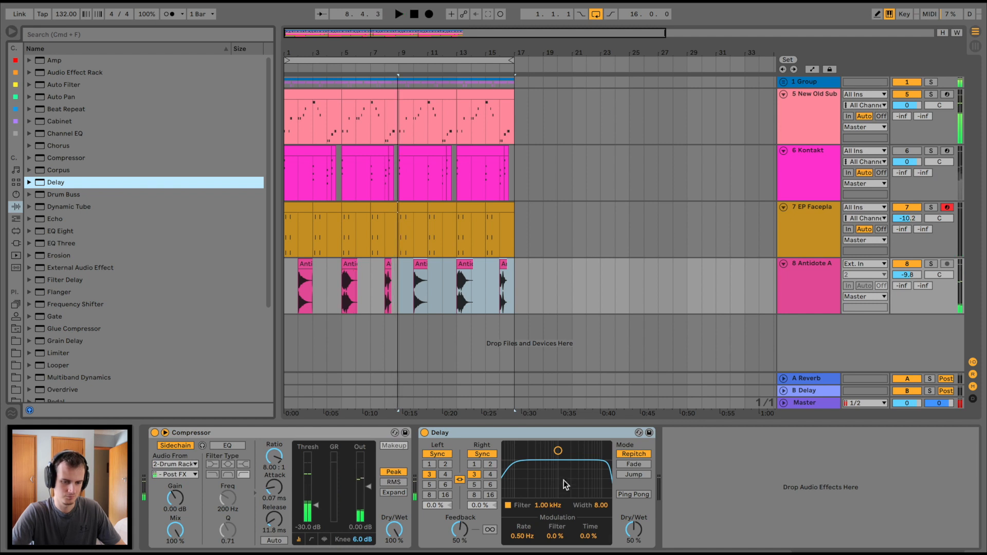
{"action": "left_click_drag", "start_coordinate": [563, 483], "coordinate": [568, 510]}
{"action": "left_click", "coordinate": [619, 492]}
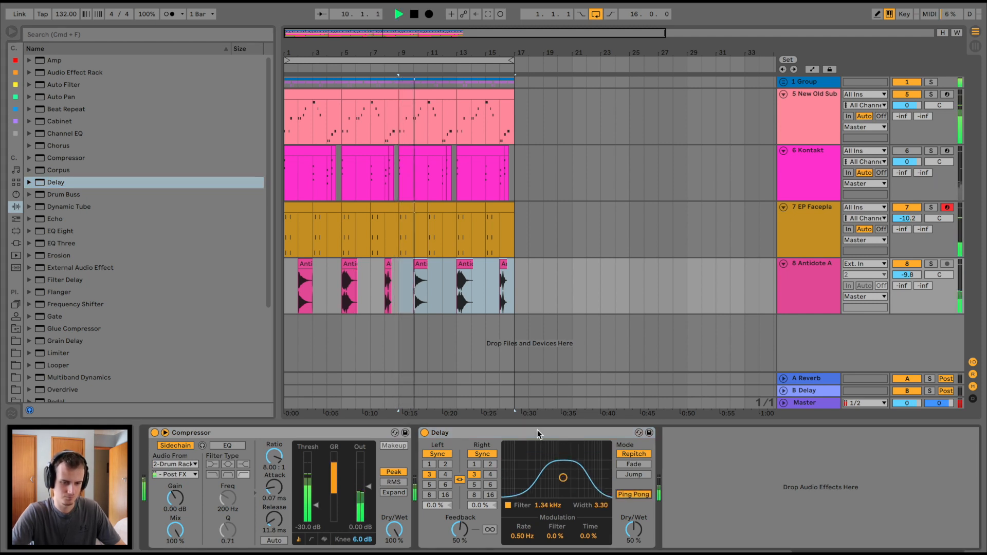
{"action": "left_click_drag", "start_coordinate": [555, 436], "coordinate": [187, 445]}
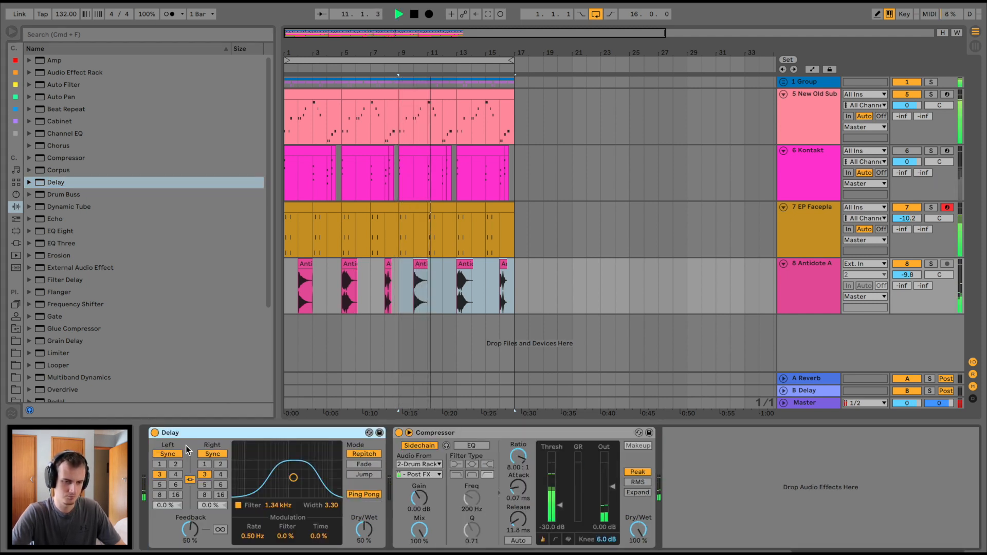
Step: Unmute the Kontakt track and lower its volume to -3.6 dB
{"action": "left_click", "coordinate": [907, 151]}
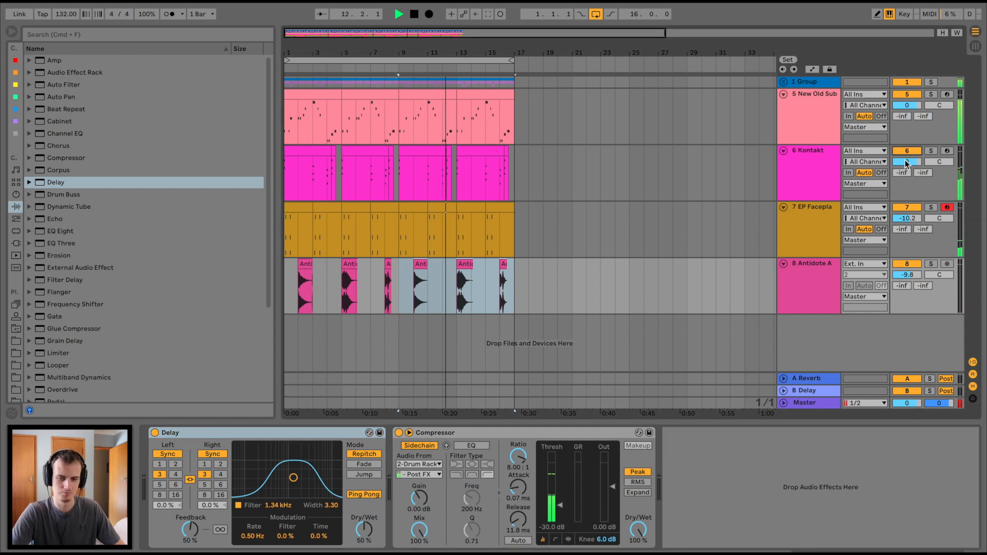
{"action": "left_click", "coordinate": [291, 153]}
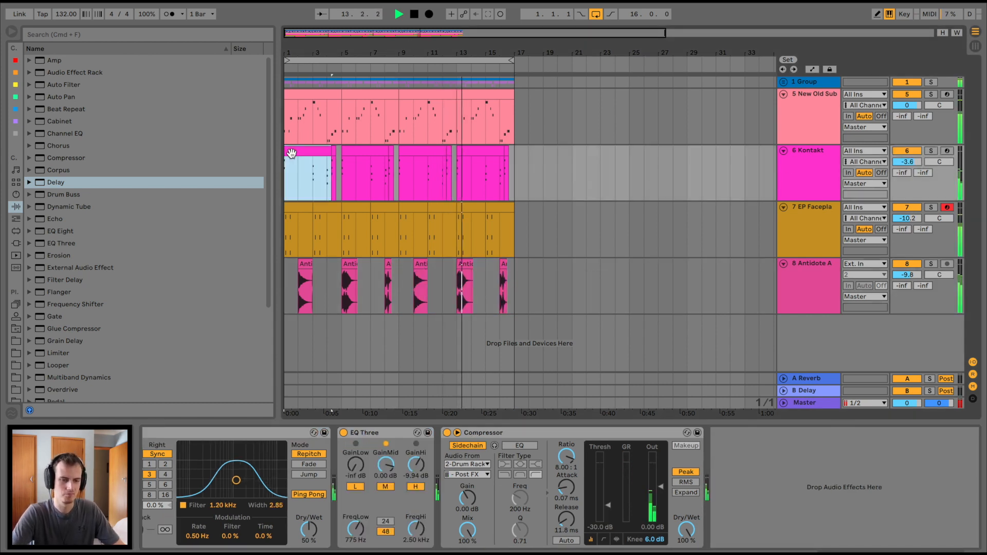
{"action": "left_click", "coordinate": [577, 203]}
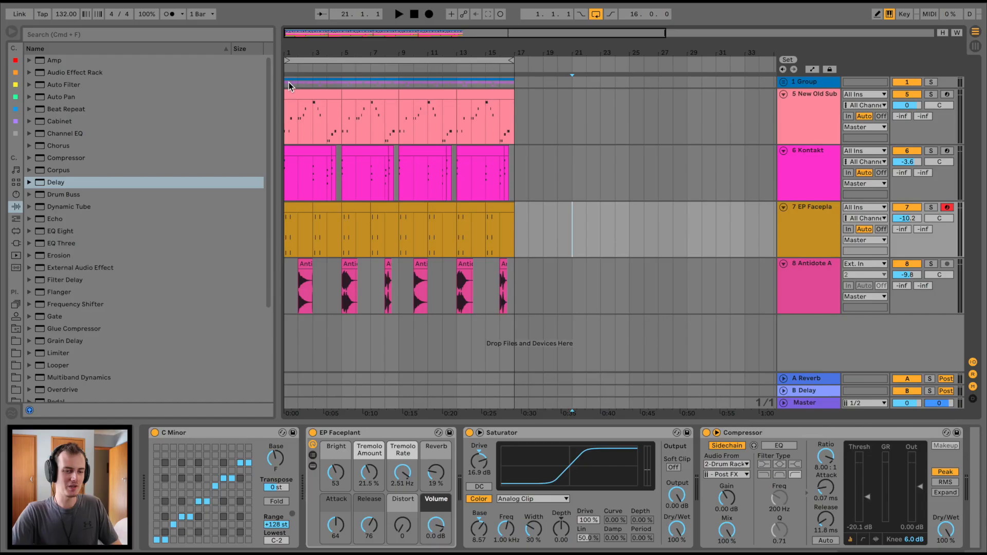
Step: Insert the Soundtoys Little MicroShift effect before the Saturator on the EP Faceplant track, audition it, and close its plug-in window
{"action": "left_click", "coordinate": [288, 82]}
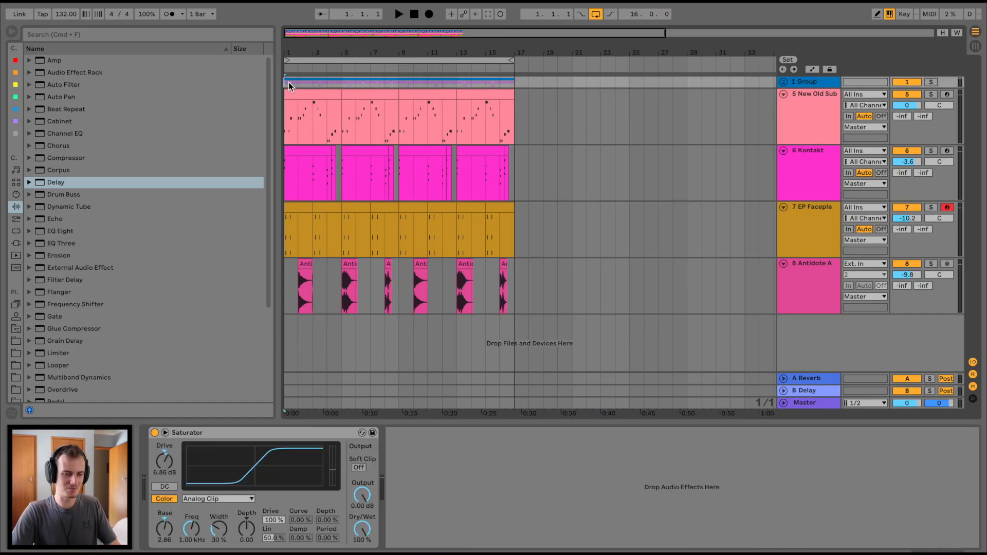
{"action": "left_click", "coordinate": [299, 153]}
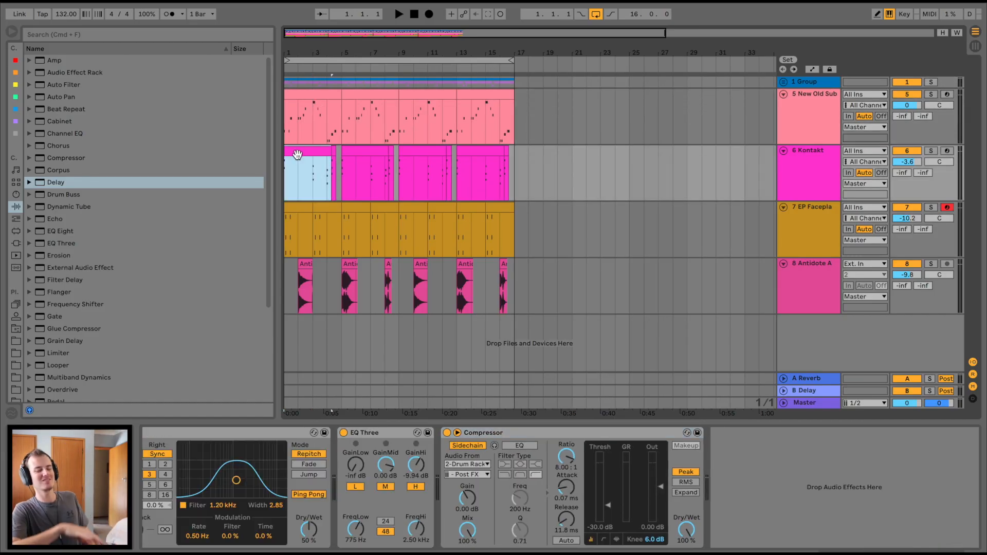
{"action": "left_click", "coordinate": [794, 218]}
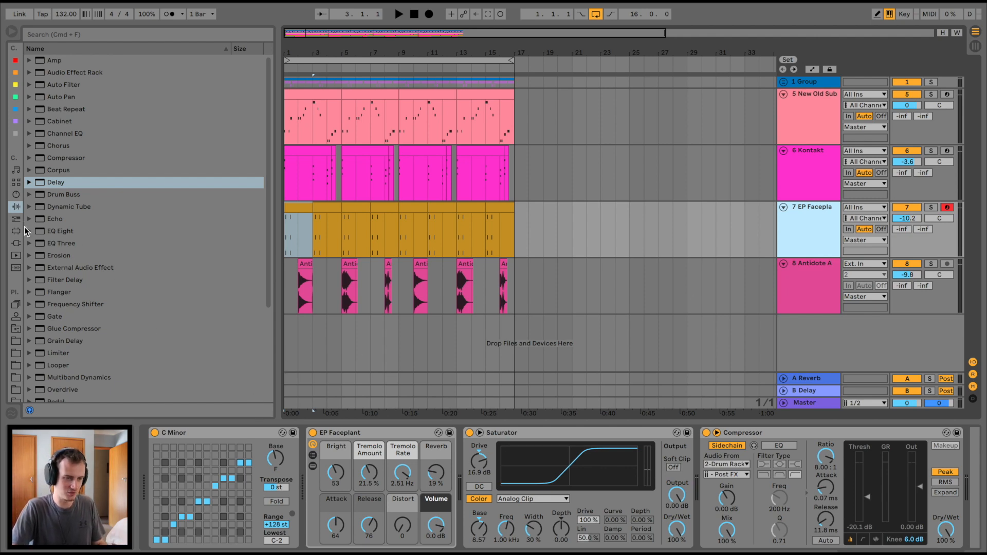
{"action": "left_click_drag", "start_coordinate": [88, 317], "coordinate": [459, 463]}
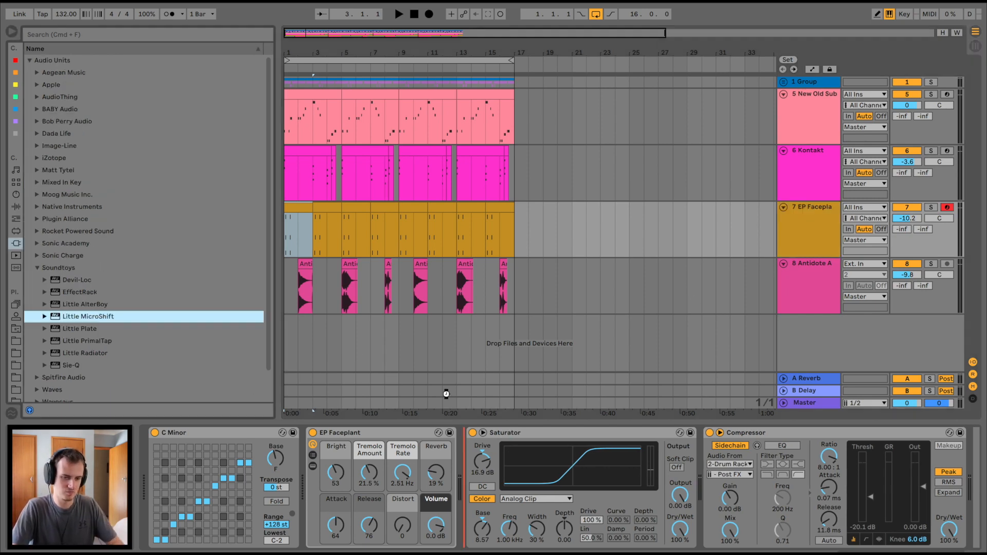
{"action": "key", "text": "space"}
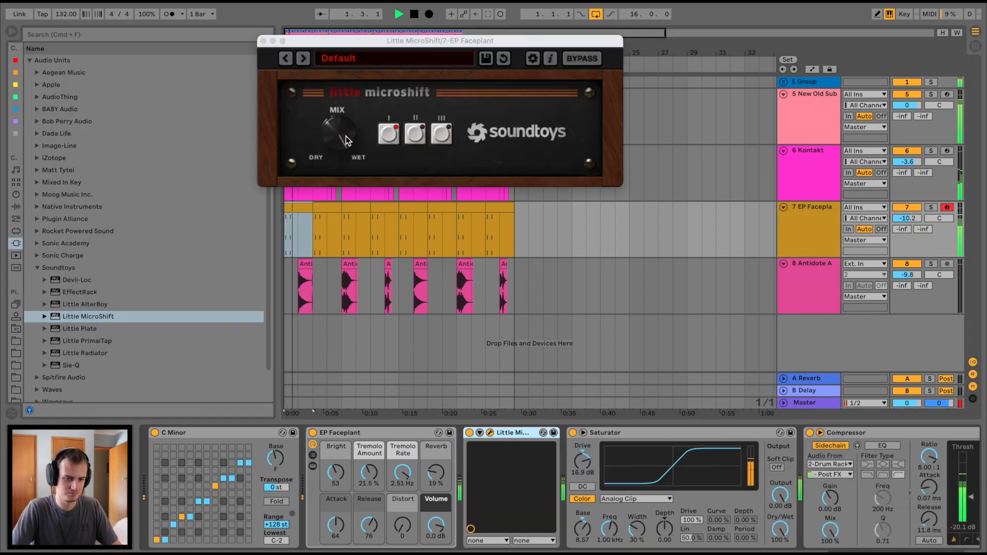
{"action": "left_click", "coordinate": [263, 41]}
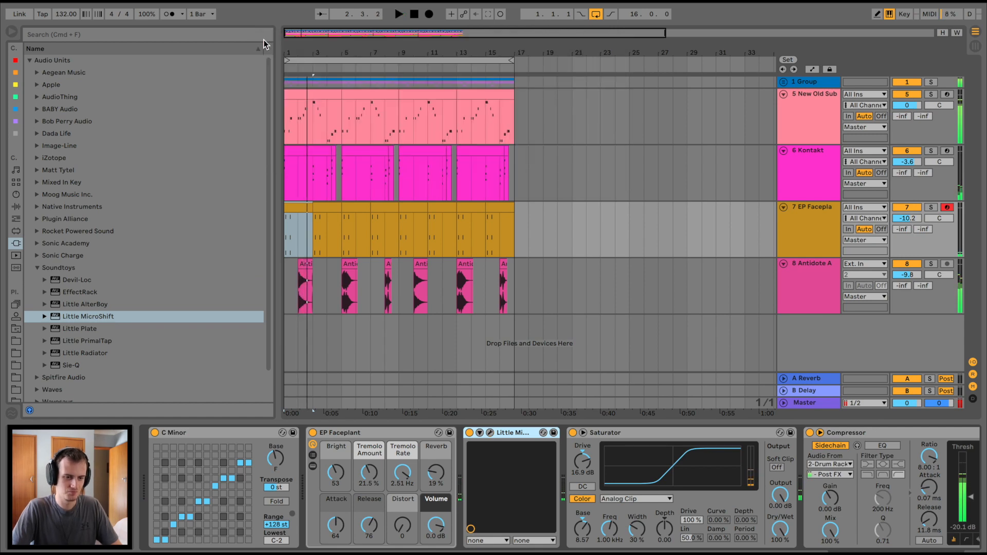
Step: Play the arrangement from bar 1 and lower the EP Faceplant track's volume to -13.1 dB
{"action": "left_click", "coordinate": [300, 287]}
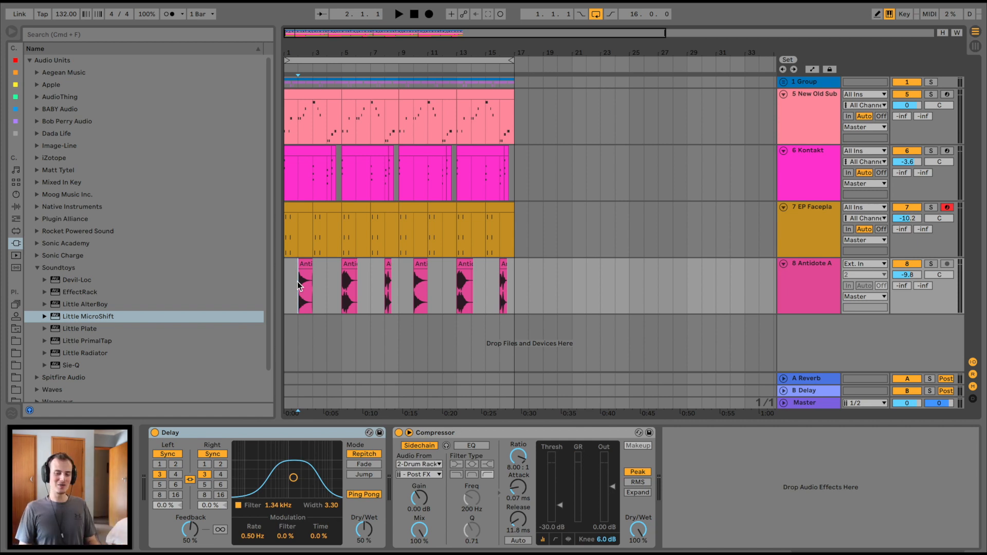
{"action": "left_click", "coordinate": [290, 92]}
{"action": "left_click", "coordinate": [296, 103]}
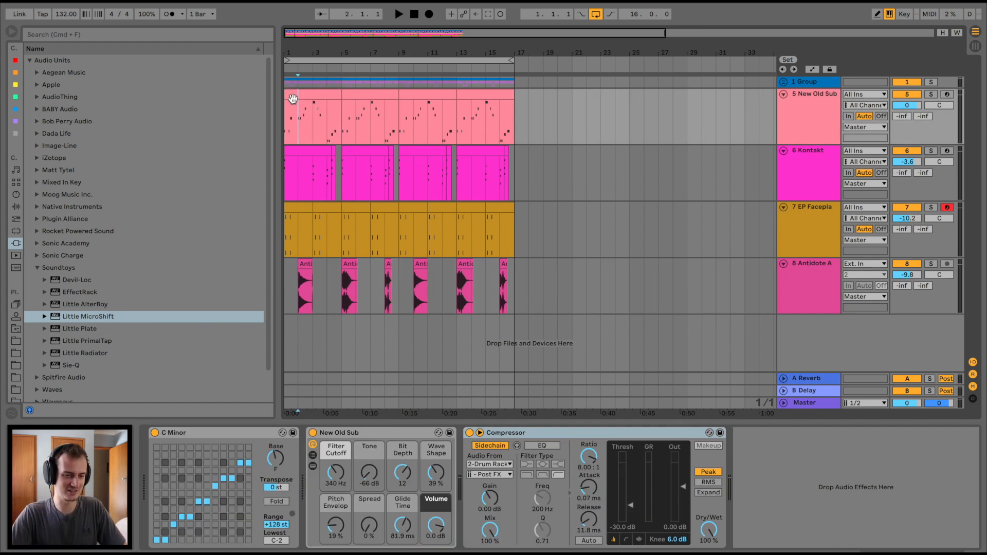
{"action": "left_click", "coordinate": [292, 96]}
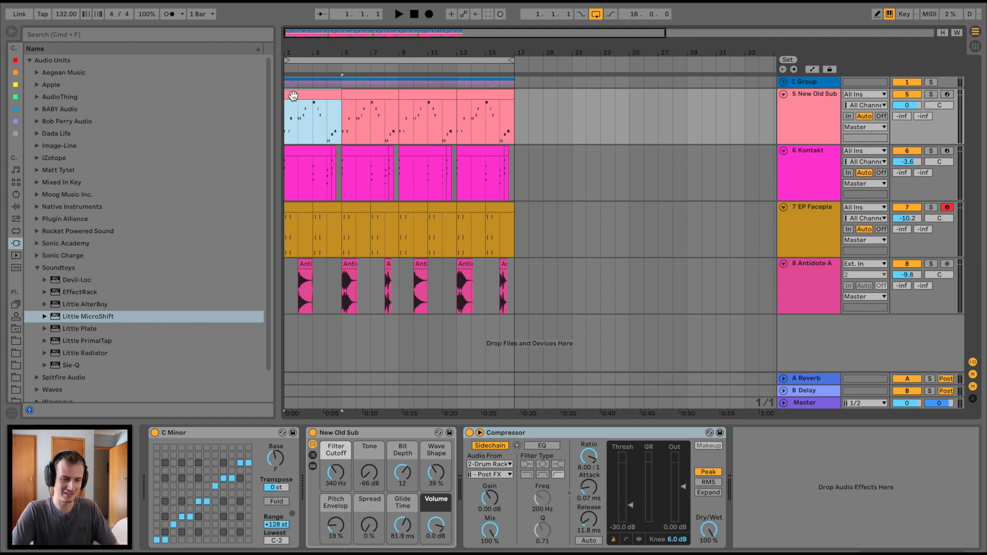
{"action": "key", "text": "space"}
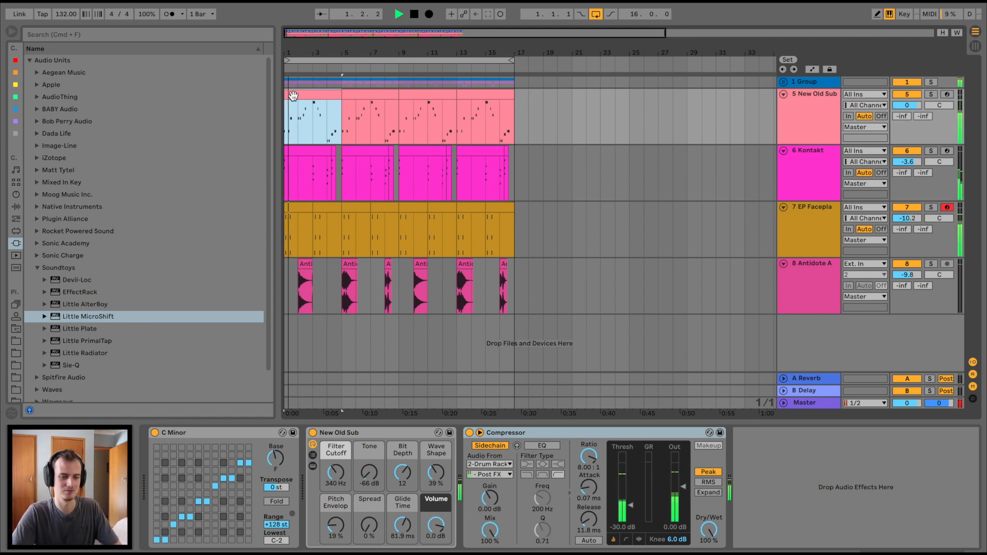
{"action": "left_click_drag", "start_coordinate": [909, 219], "coordinate": [910, 228]}
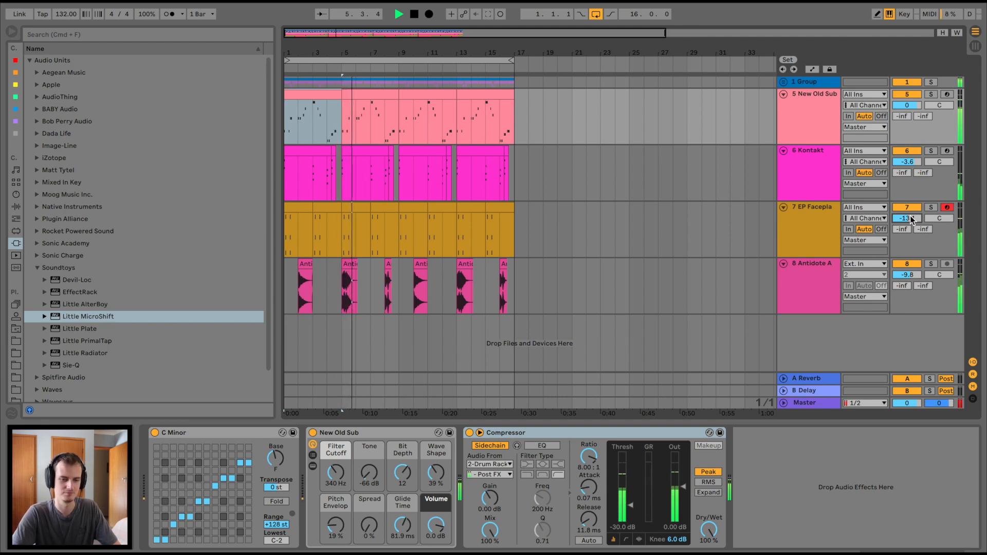
Step: Add an Auto Filter after the EP Faceplant track's Compressor, set as a low-pass at 495 Hz with 24 % resonance
{"action": "left_click", "coordinate": [820, 223]}
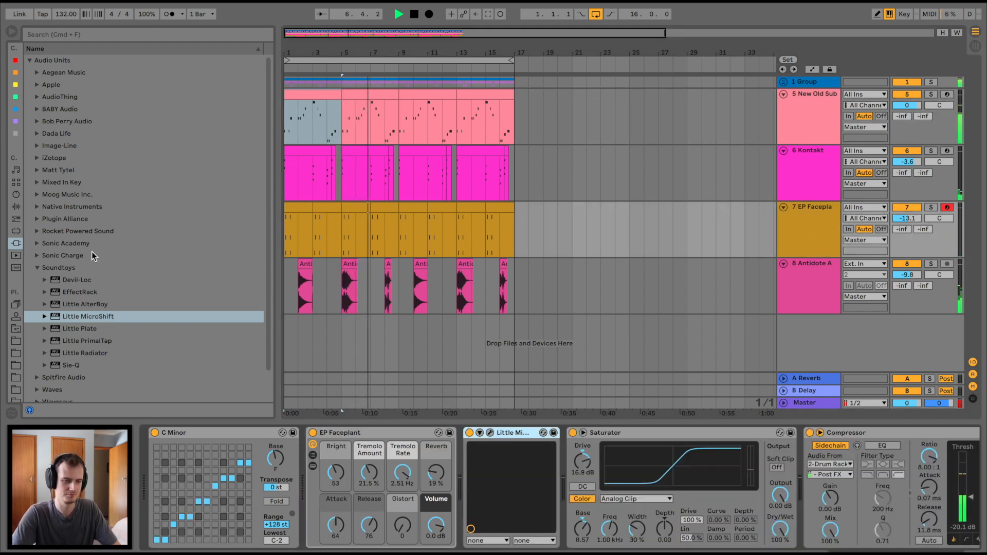
{"action": "left_click", "coordinate": [16, 205]}
{"action": "left_click", "coordinate": [61, 84]}
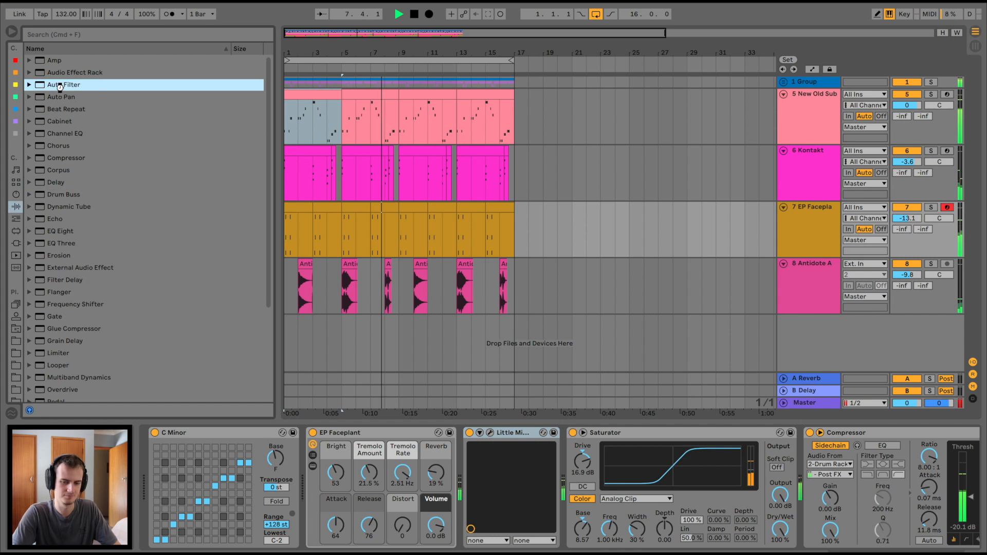
{"action": "double_click", "coordinate": [60, 86]}
{"action": "left_click_drag", "start_coordinate": [846, 476], "coordinate": [811, 495]}
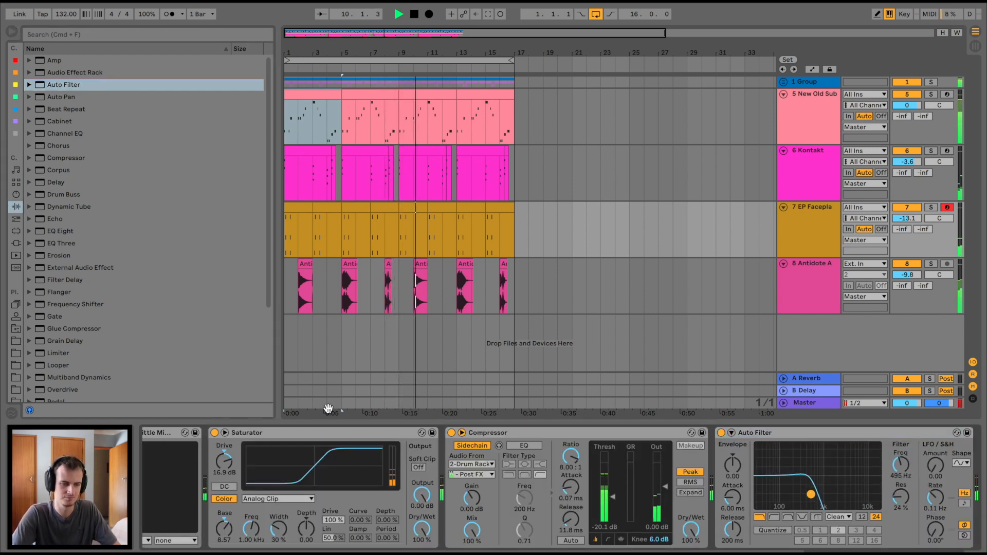
Step: Add a Delay after the EP Faceplant track's Auto Filter with 43 % dry/wet and ping-pong enabled
{"action": "left_click_drag", "start_coordinate": [55, 182], "coordinate": [933, 476]}
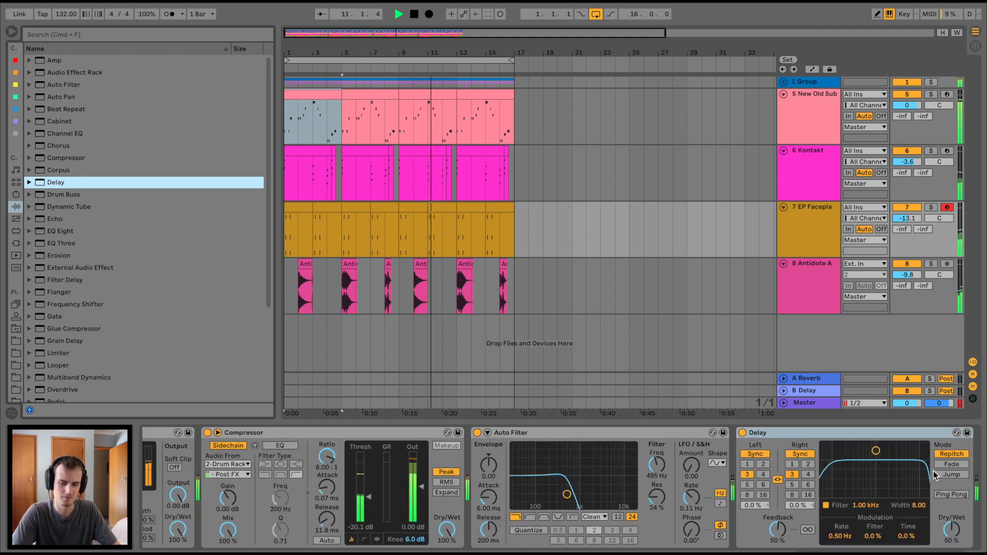
{"action": "left_click_drag", "start_coordinate": [951, 525], "coordinate": [951, 528]}
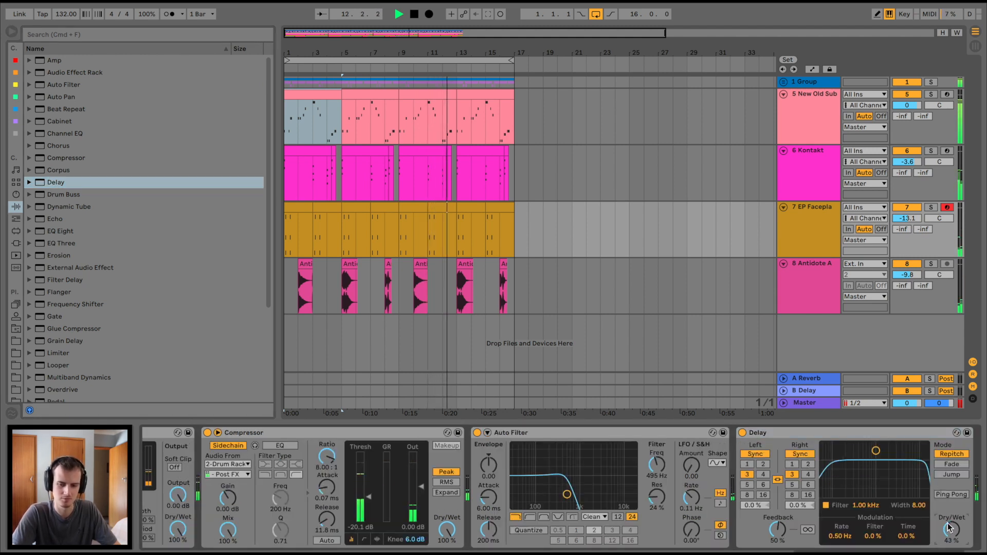
{"action": "left_click", "coordinate": [949, 494]}
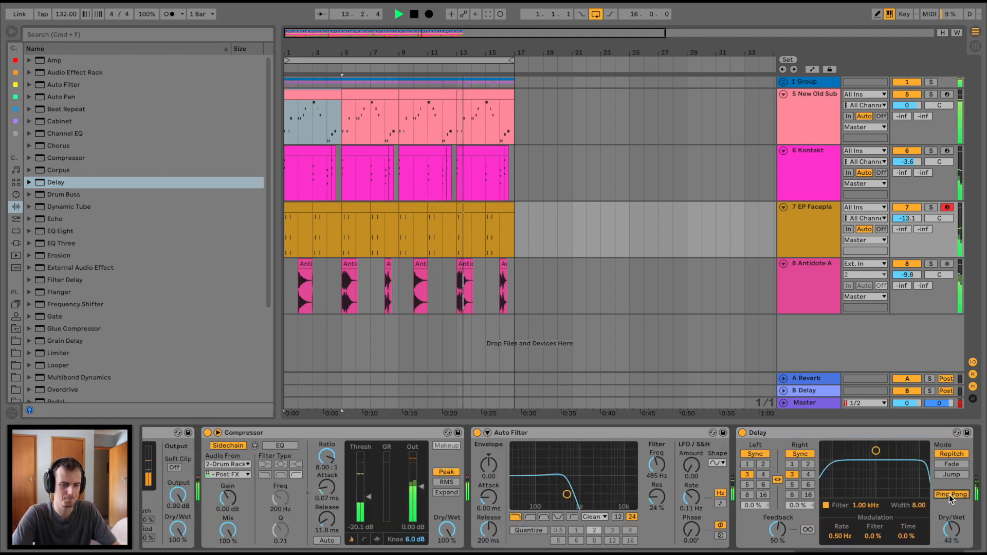
{"action": "scroll", "coordinate": [742, 175], "scroll_direction": "right", "scroll_amount": 1}
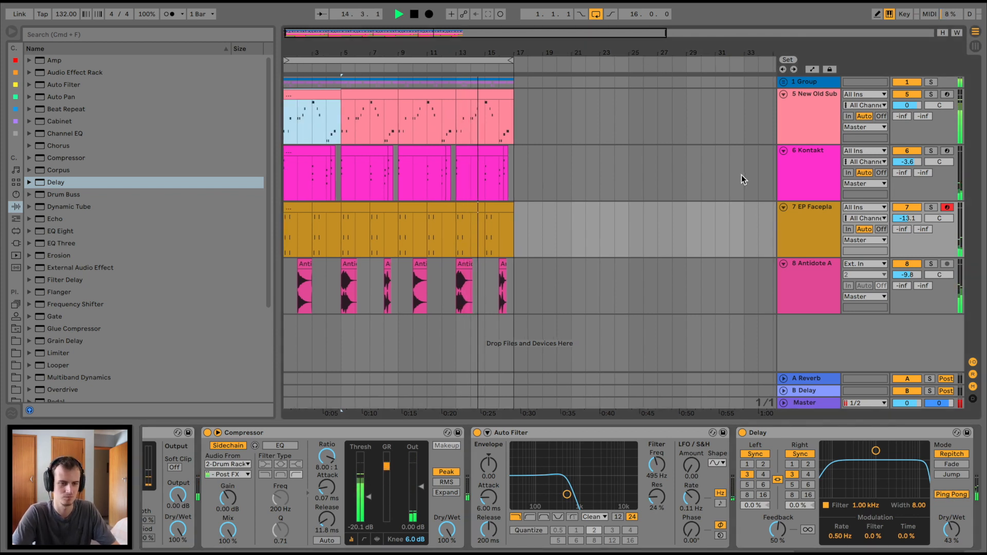